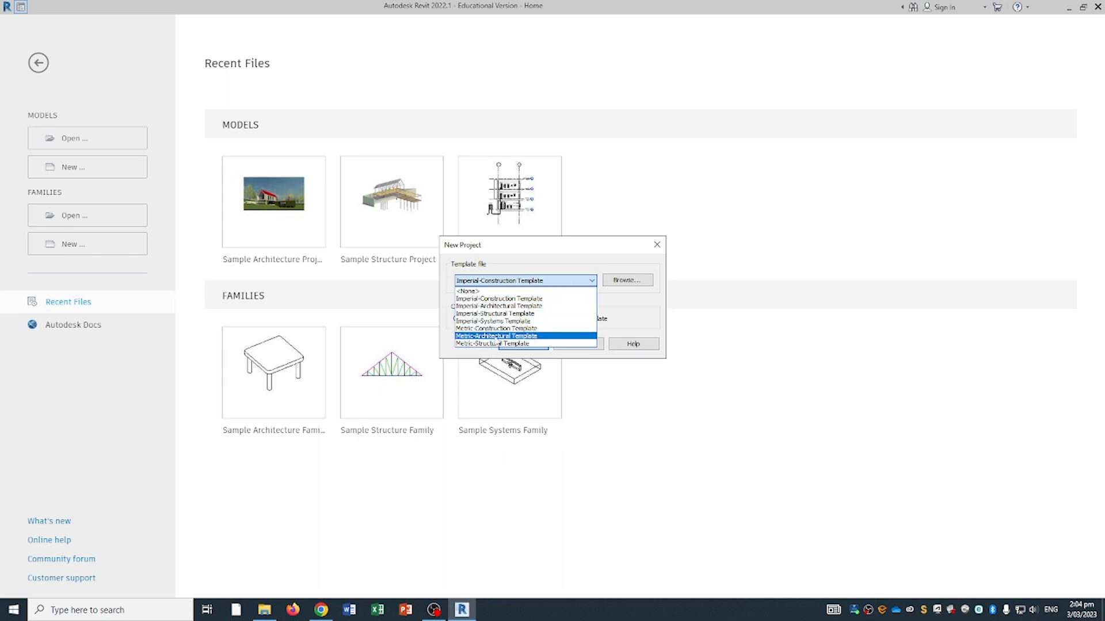
- Create a new project from the Metric-Architectural Template
click(506, 336)
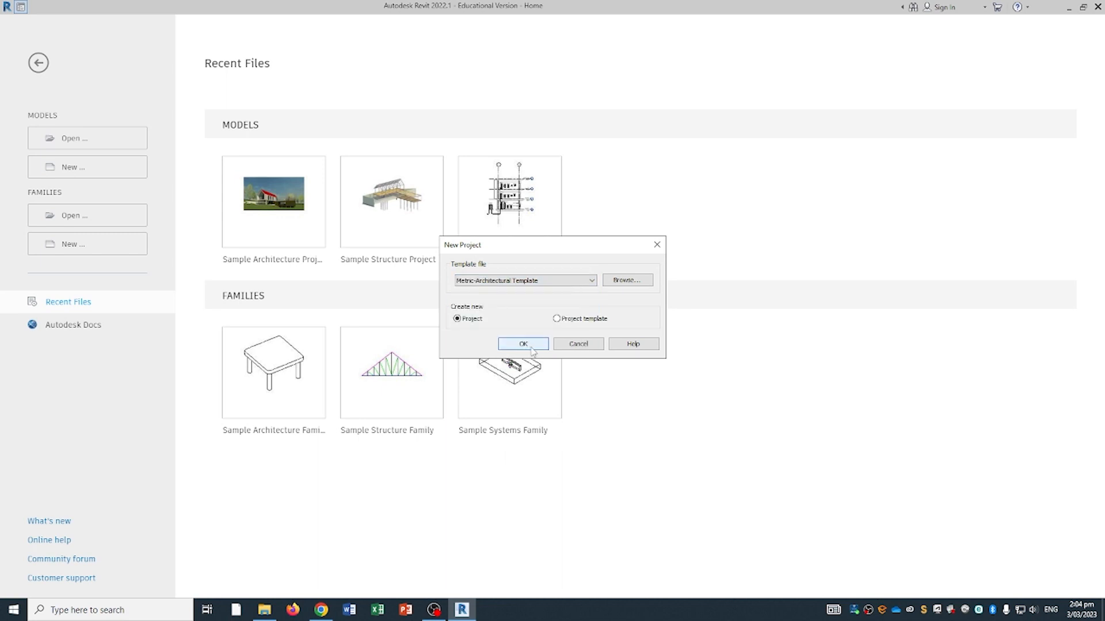
click(530, 347)
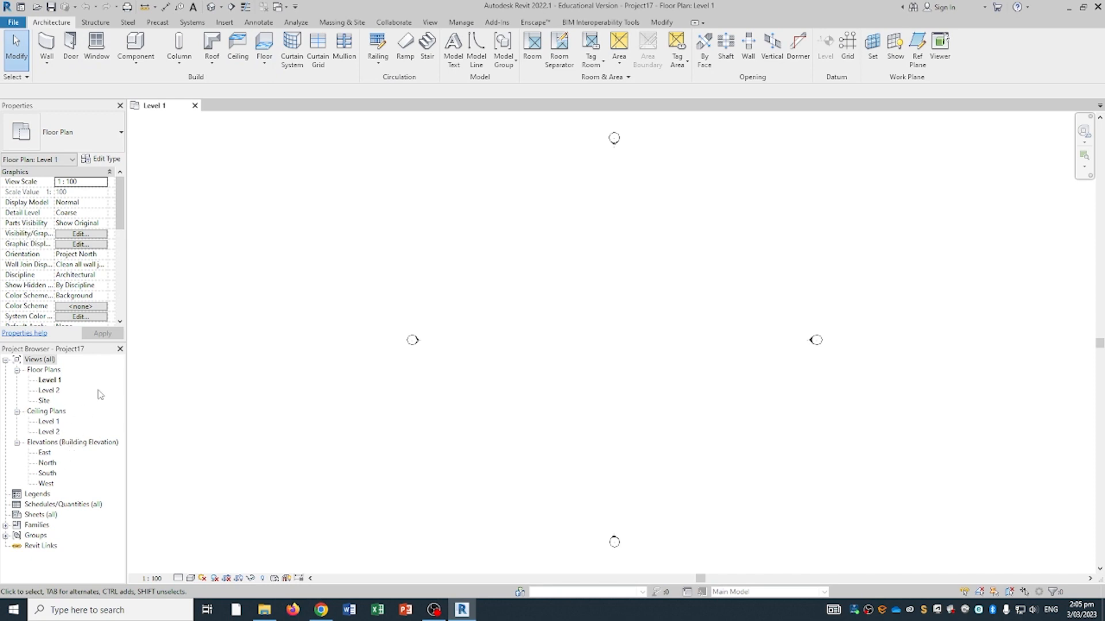
- Open the default 3D view and read the Level 1 and Level 2 elevations
click(213, 7)
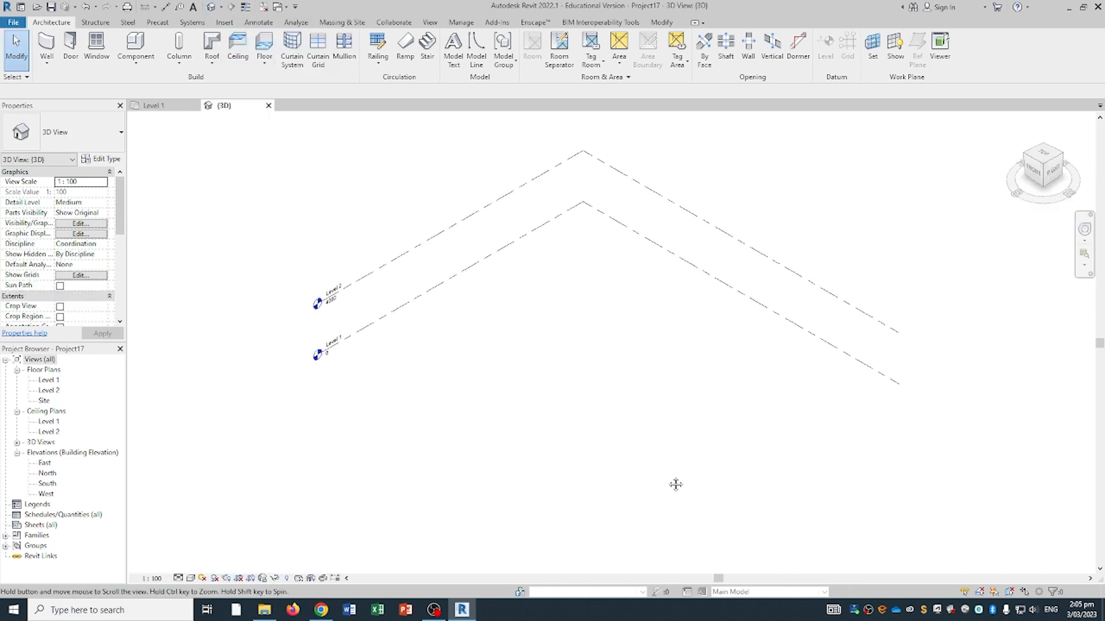
shift+middle_drag(686, 475, 658, 401)
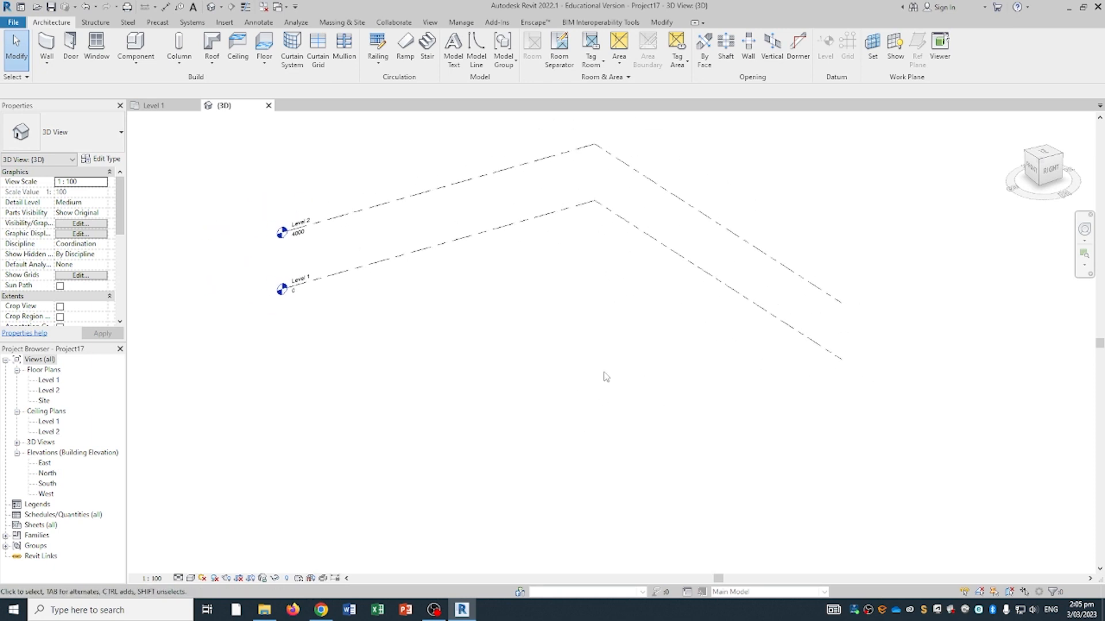
middle_drag(602, 375, 578, 397)
middle_drag(682, 409, 564, 304)
click(553, 321)
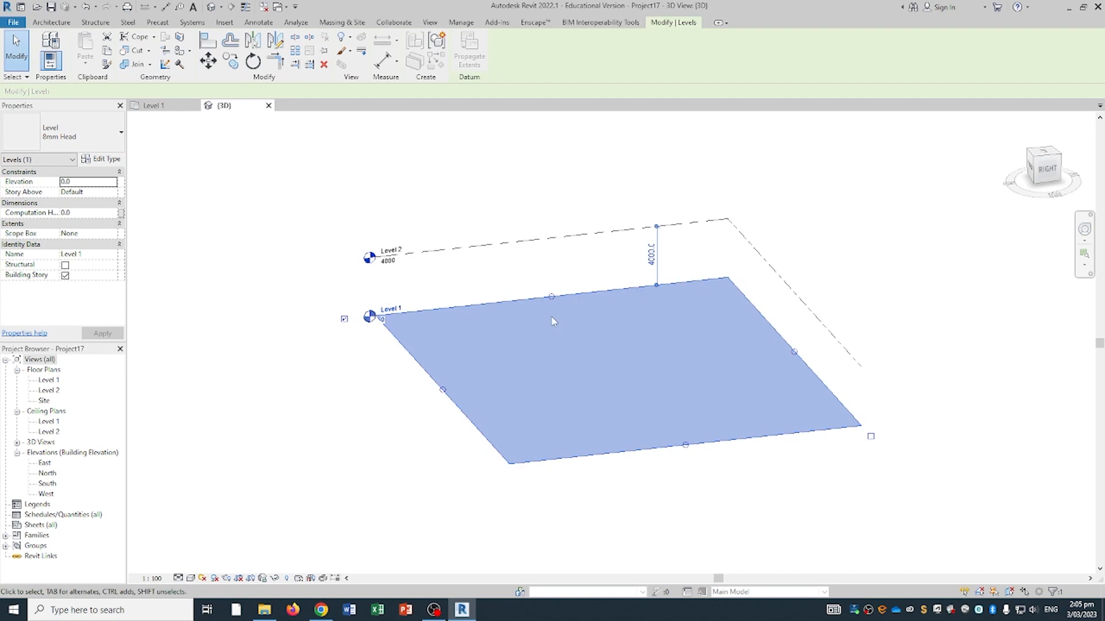
click(461, 252)
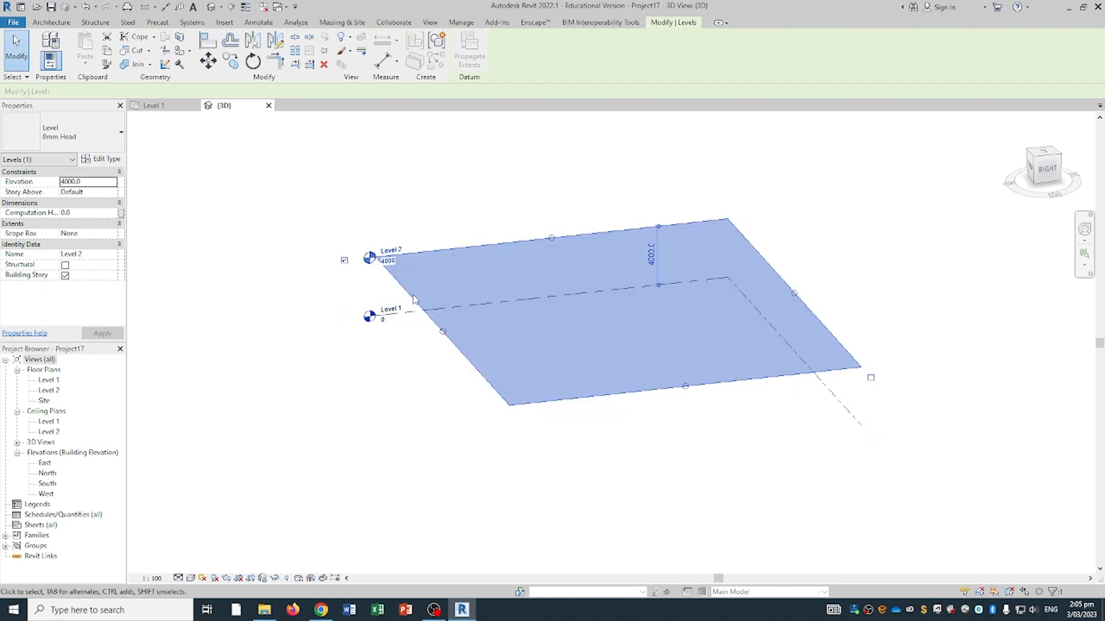
click(406, 321)
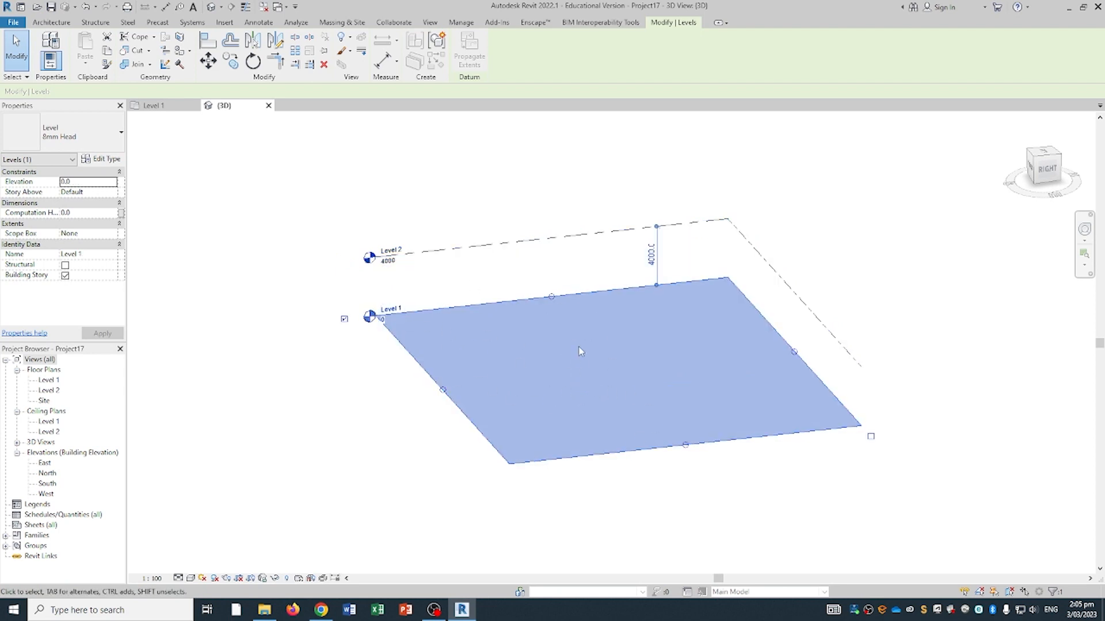
- Reframe the levels, show Massing & Site tools, and switch to the Auckland geomaps search results
mouse_move(436, 413)
shift+middle_down()
mouse_move(395, 435)
mouse_move(451, 418)
shift+middle_up()
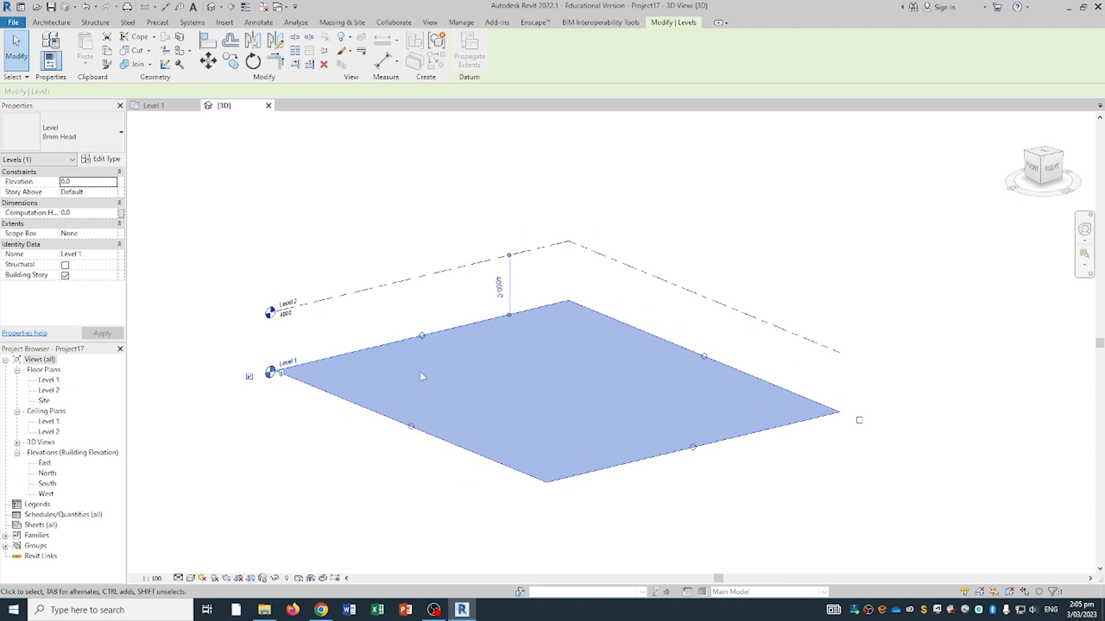
click(395, 122)
middle_drag(415, 197, 468, 168)
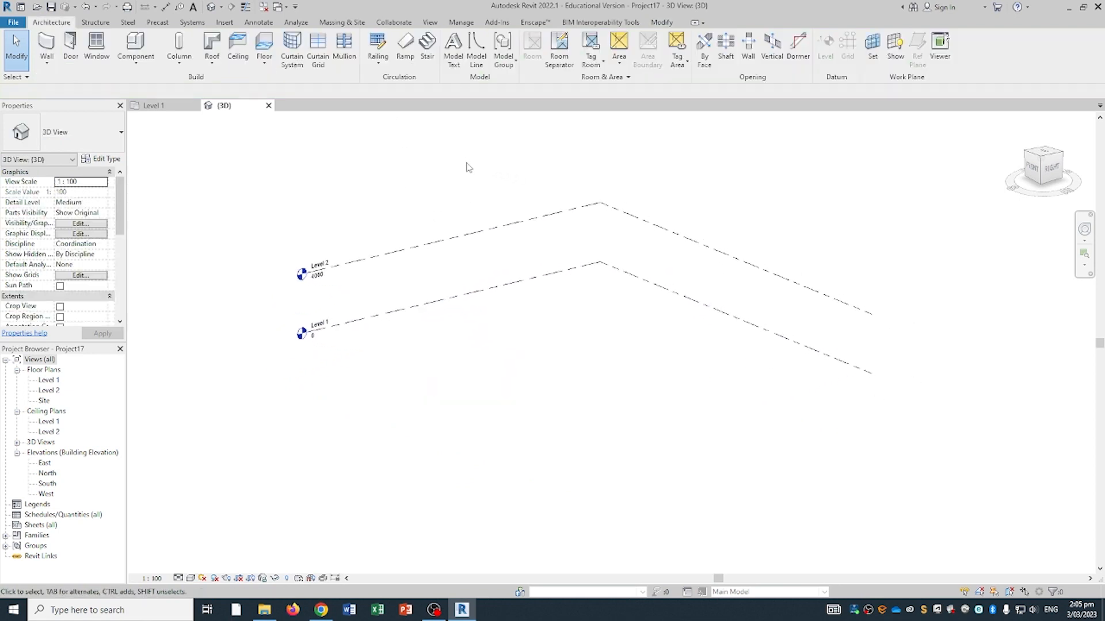
middle_drag(579, 165, 536, 176)
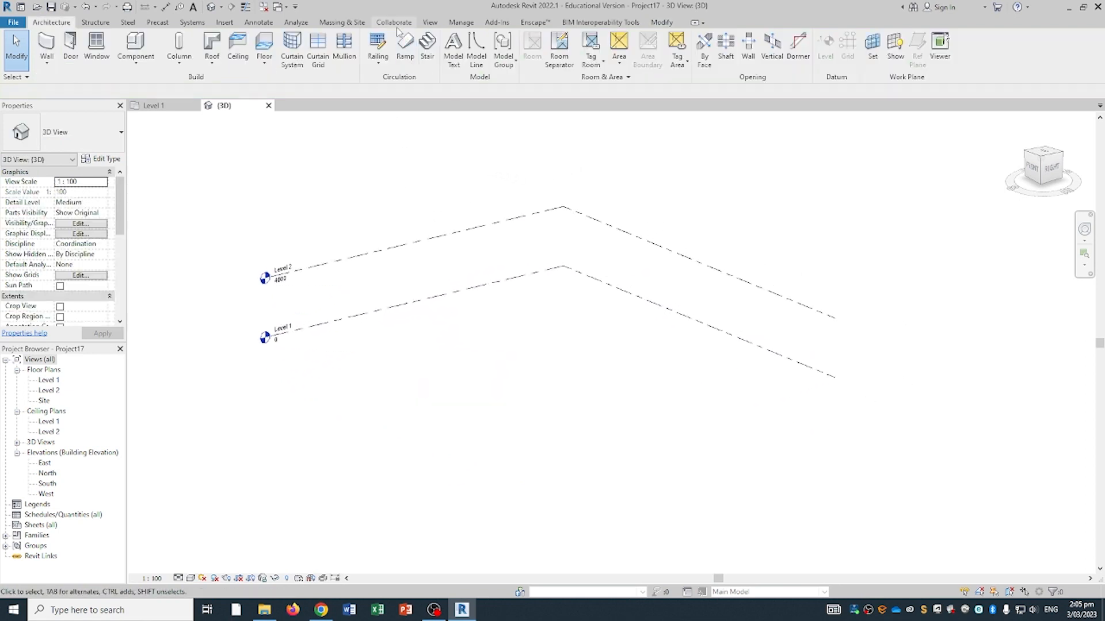
click(354, 24)
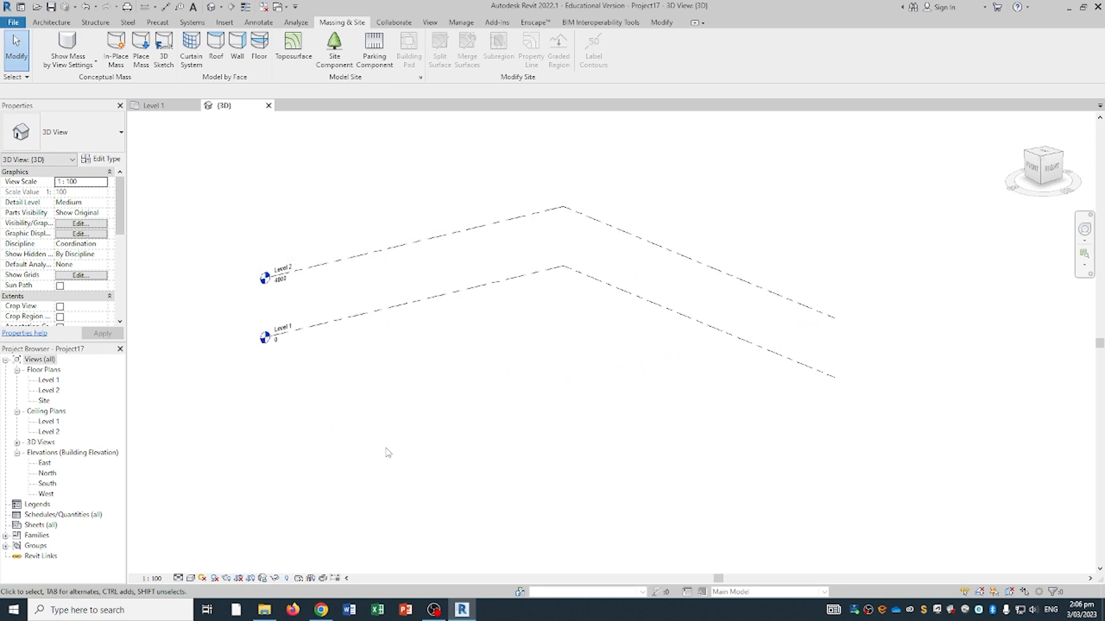
click(321, 609)
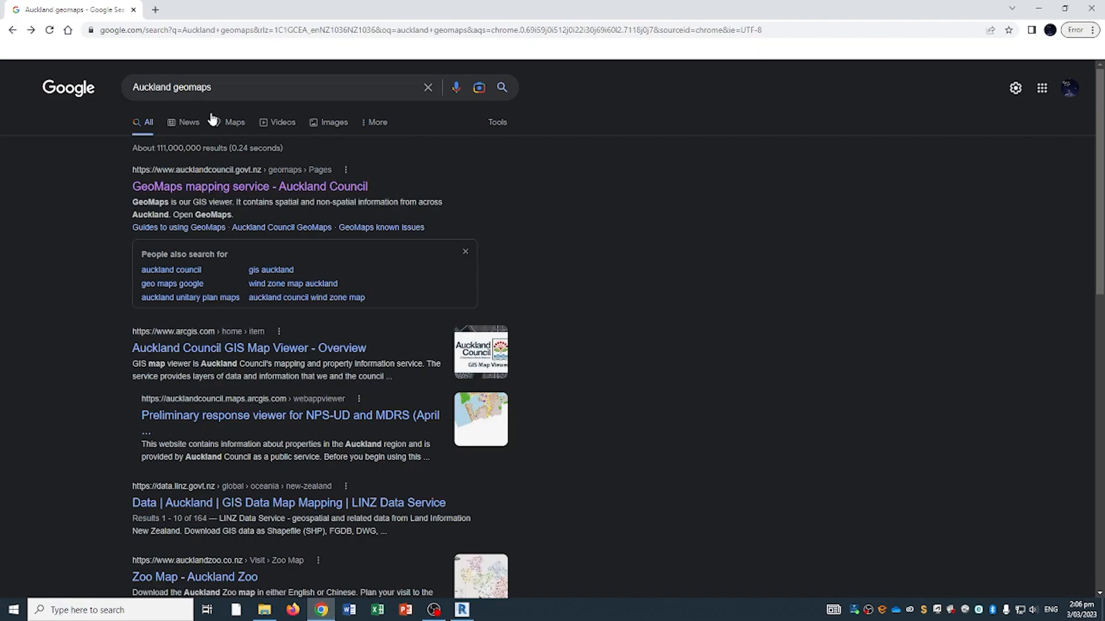
- Launch the Auckland Council GeoMaps viewer and accept its disclaimer
click(141, 190)
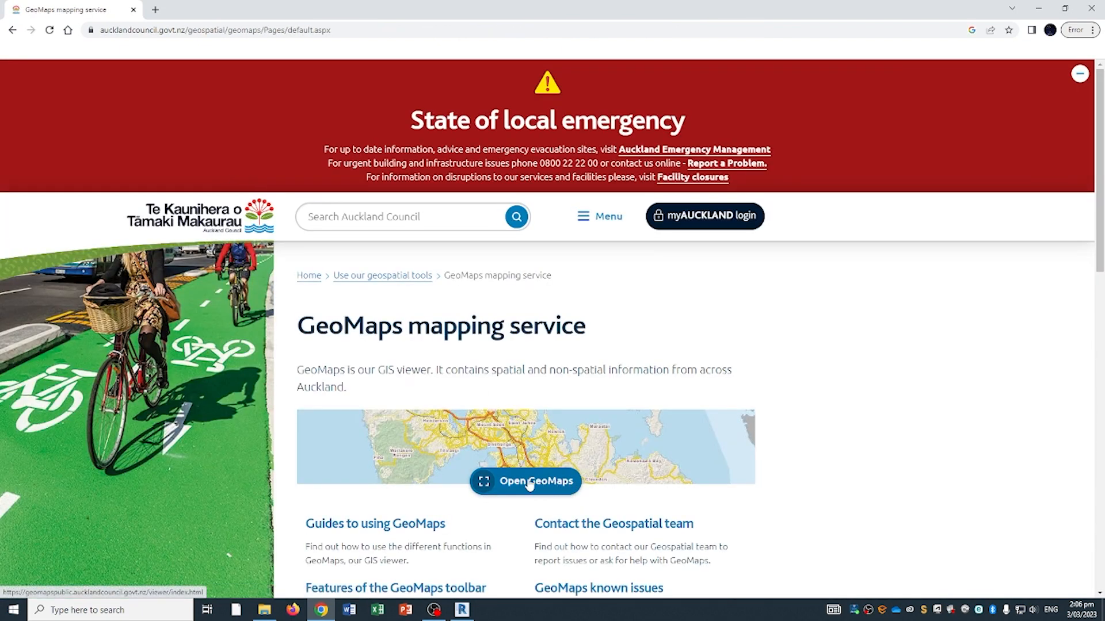
click(533, 482)
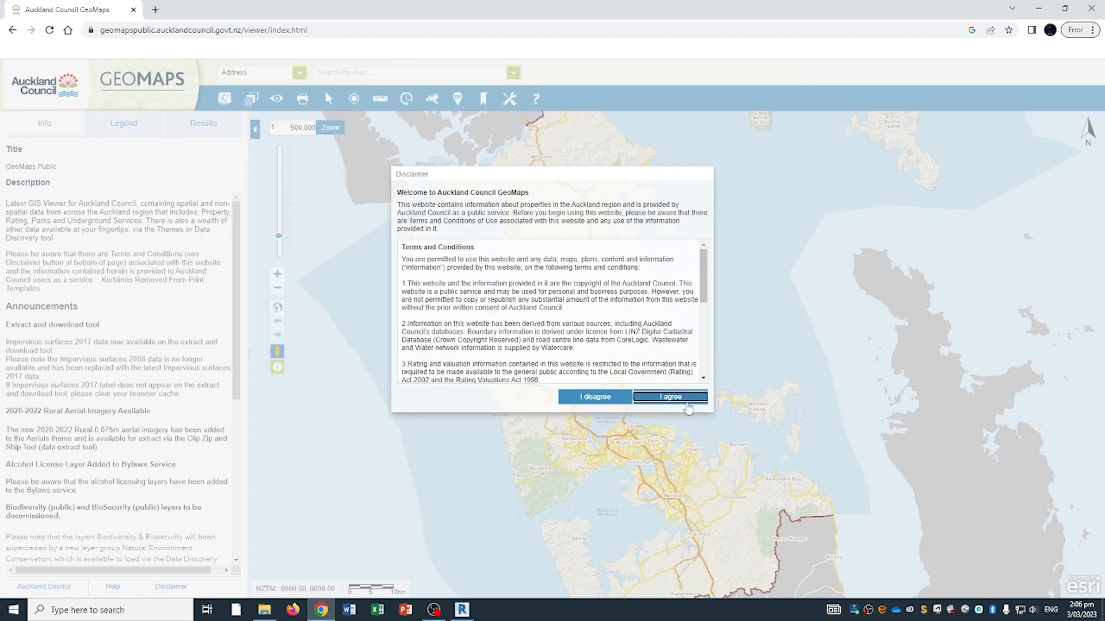
click(670, 397)
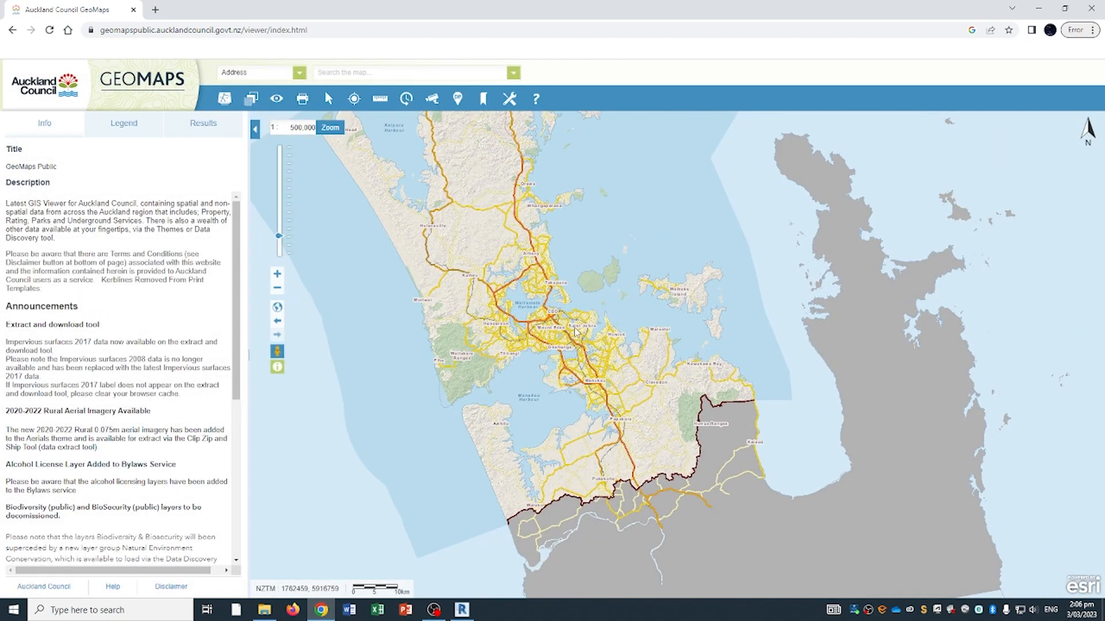
scroll(575, 332, up, 1)
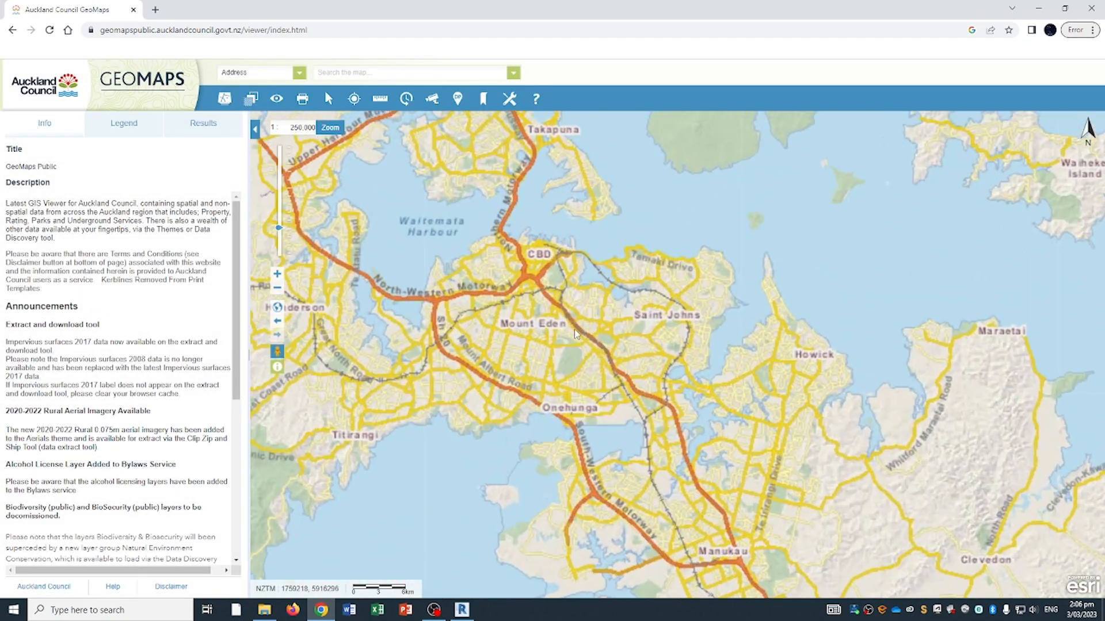
scroll(575, 334, up, 1)
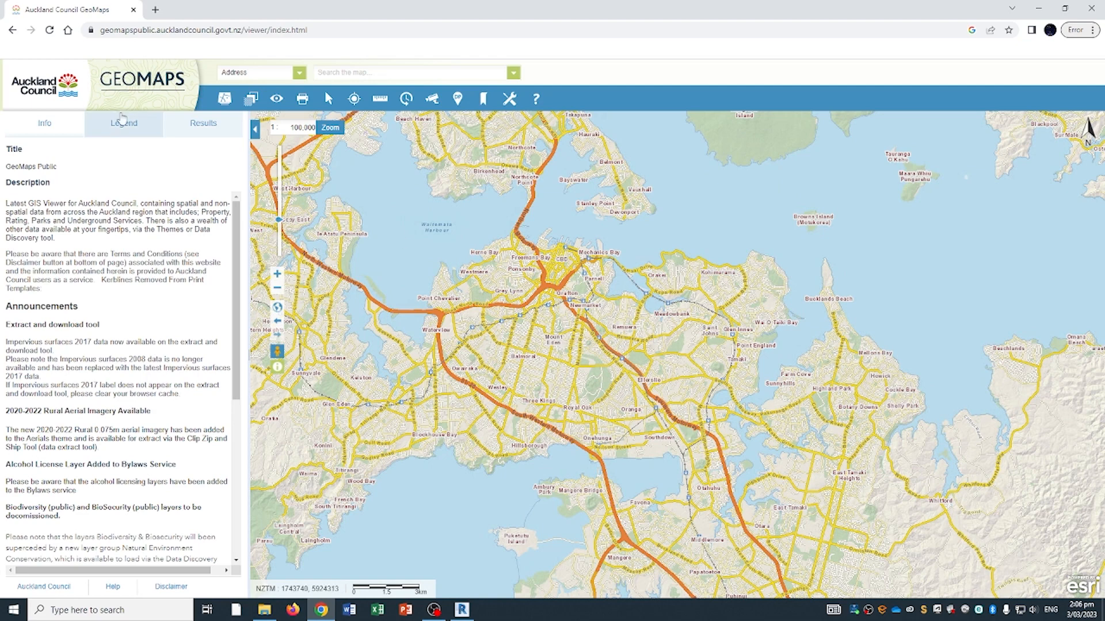
- Turn on the Contours layer and switch the basemap to aerial imagery
click(124, 123)
click(64, 176)
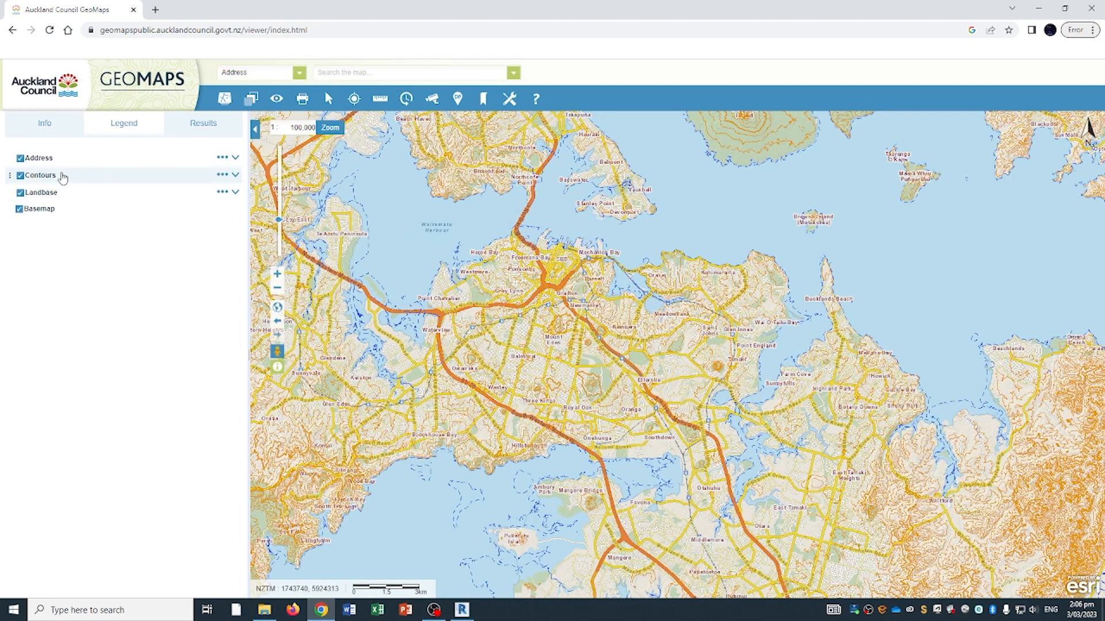
scroll(576, 322, up, 1)
click(251, 100)
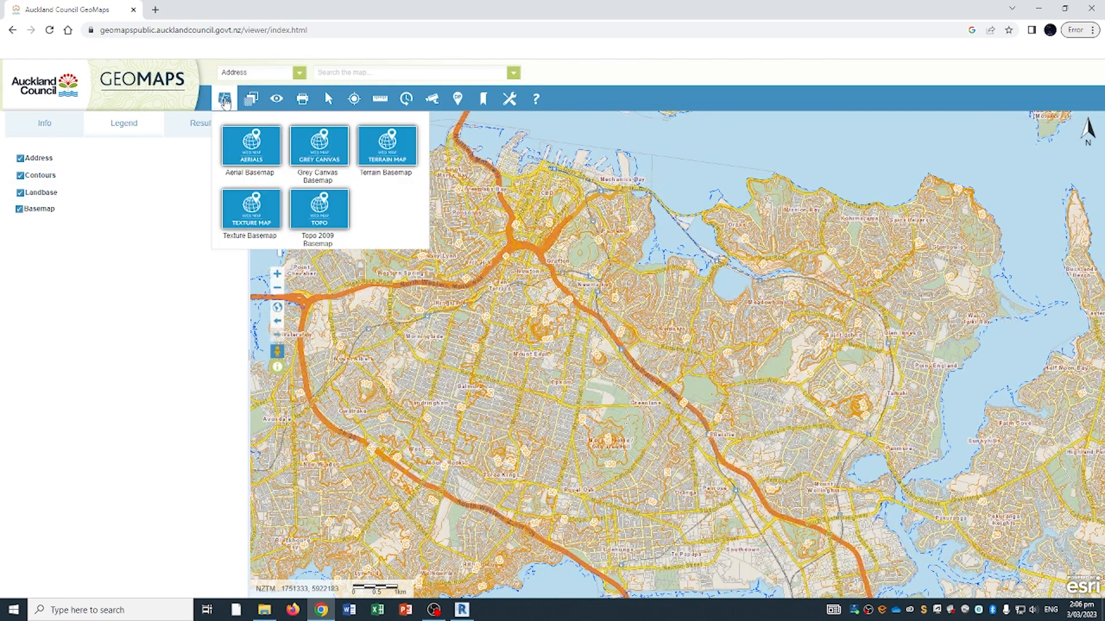
click(256, 162)
- Pan and zoom to the residential street near Orakei Basin at 1:1,000
scroll(640, 373, up, 1)
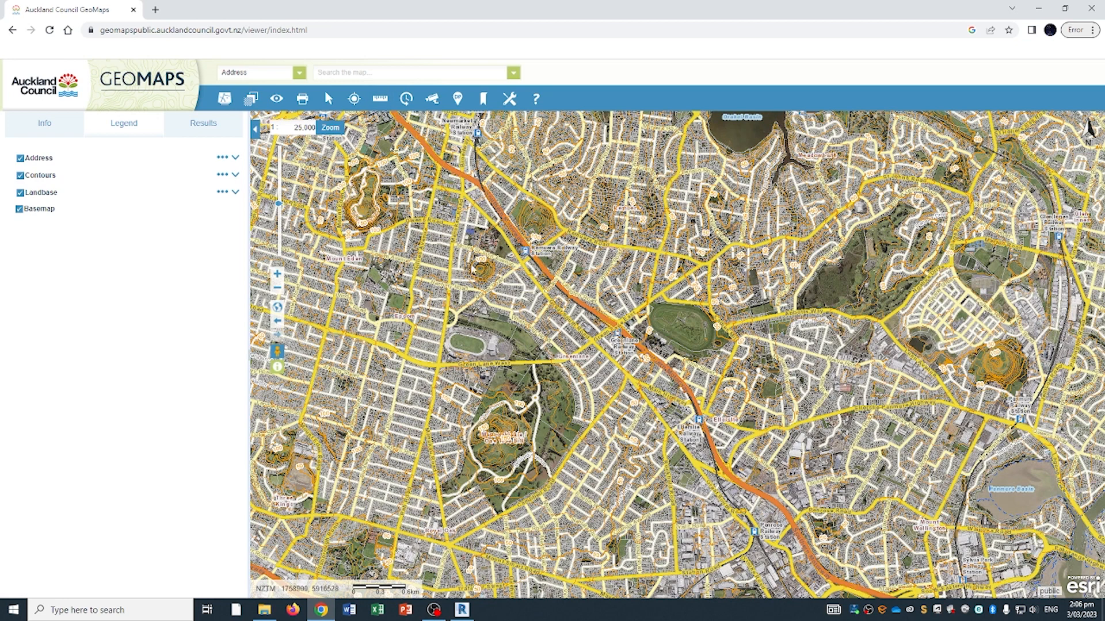
drag(391, 208, 501, 286)
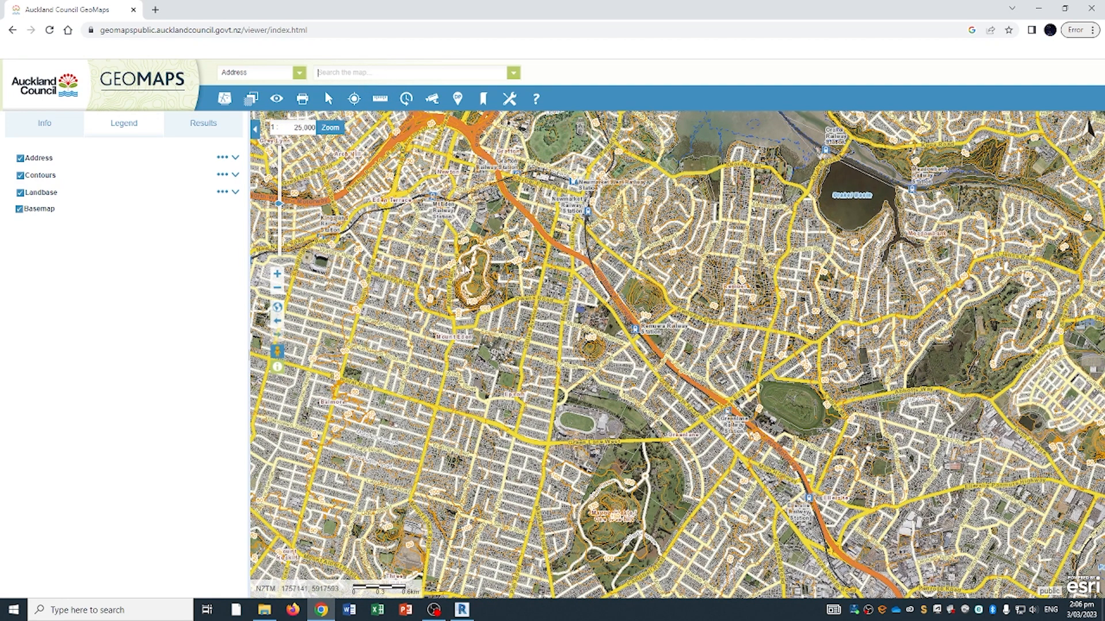
drag(637, 291, 551, 256)
drag(768, 244, 648, 246)
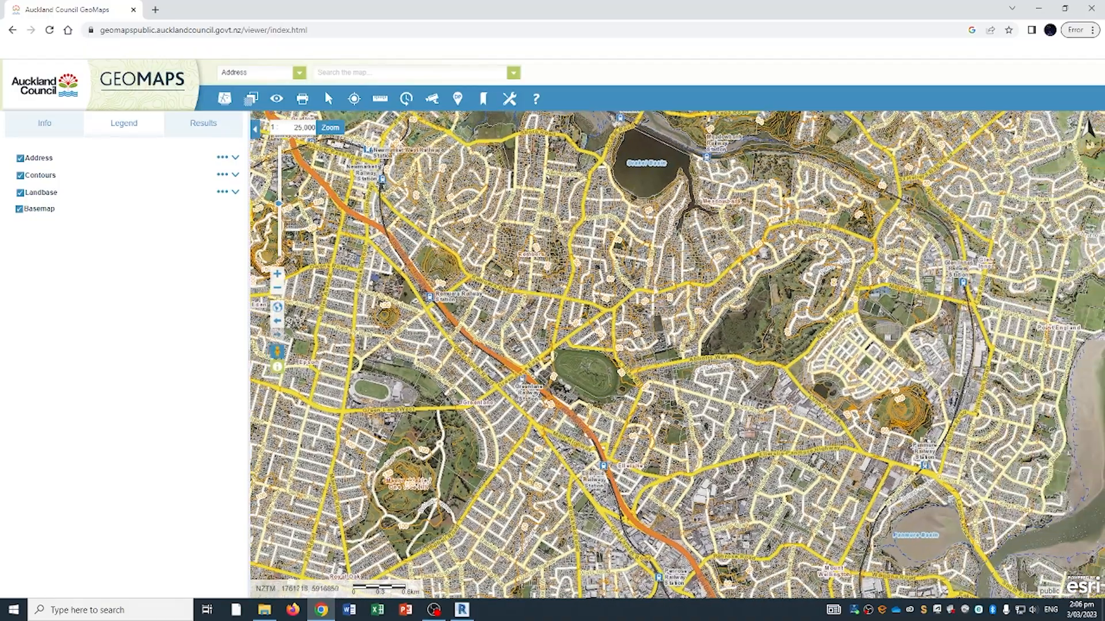
scroll(625, 226, up, 1)
scroll(625, 228, up, 3)
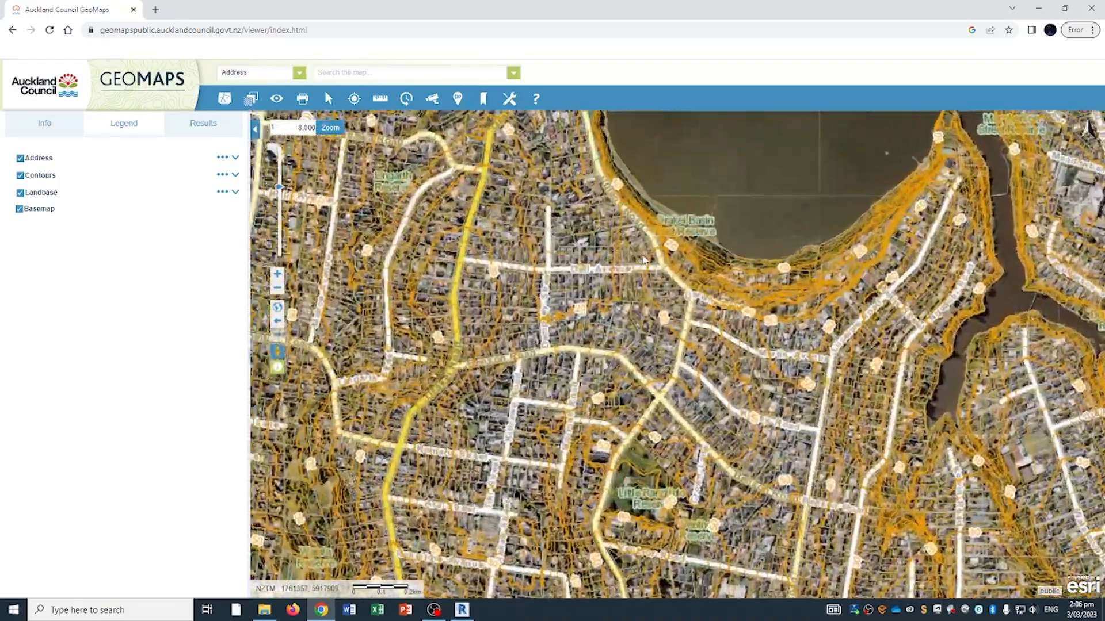
scroll(549, 210, up, 3)
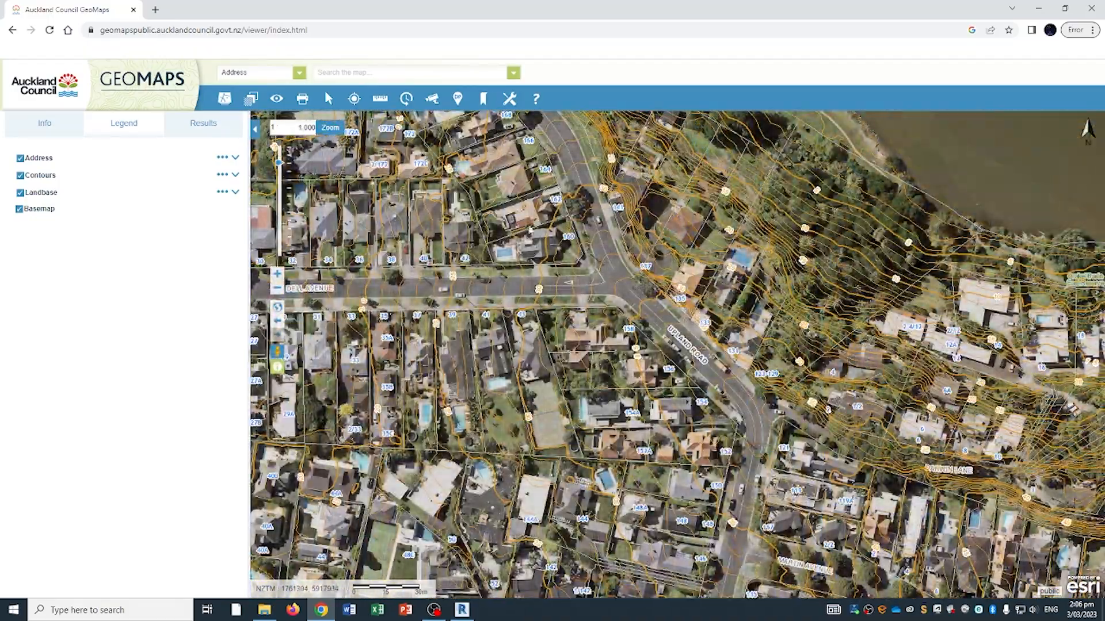
- Open the Extract Data tool, accept the licence terms, and move the panel aside
click(510, 99)
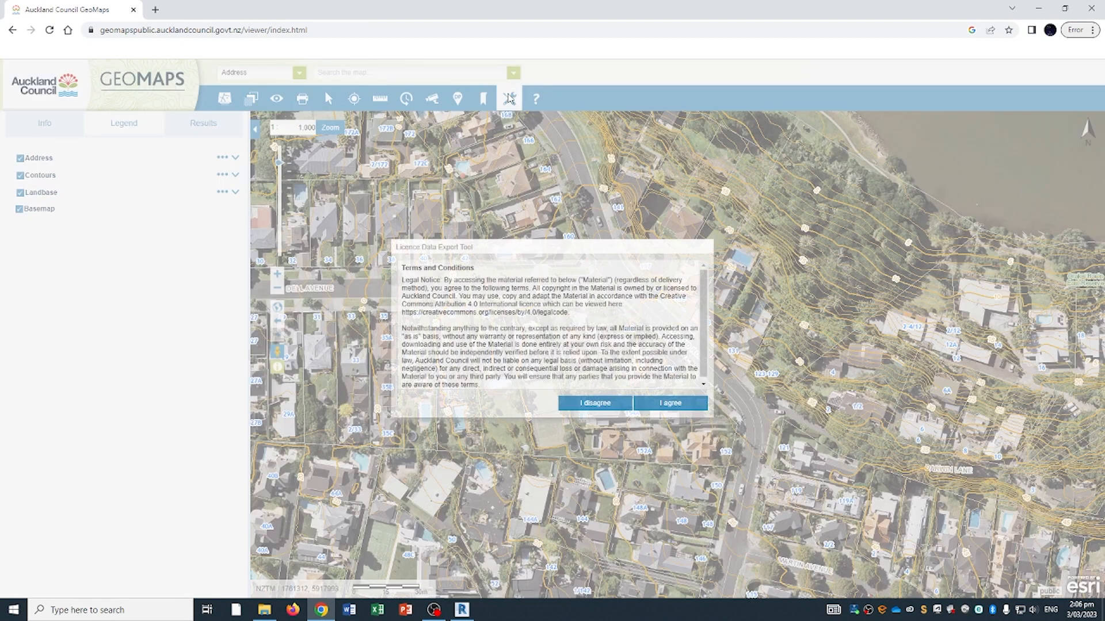
click(662, 406)
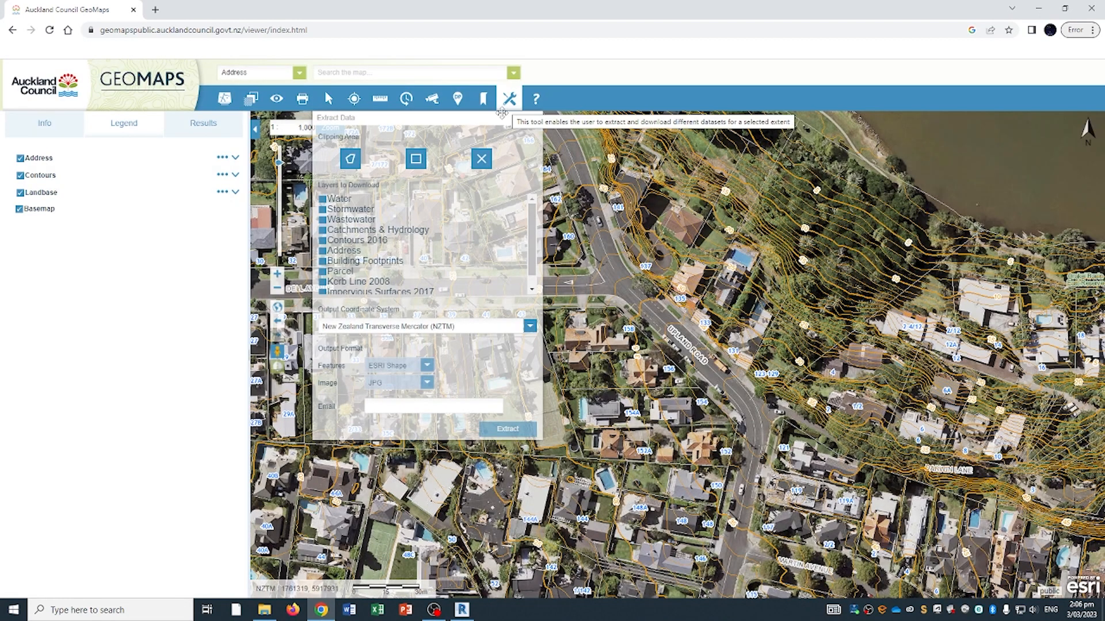
drag(502, 117, 289, 227)
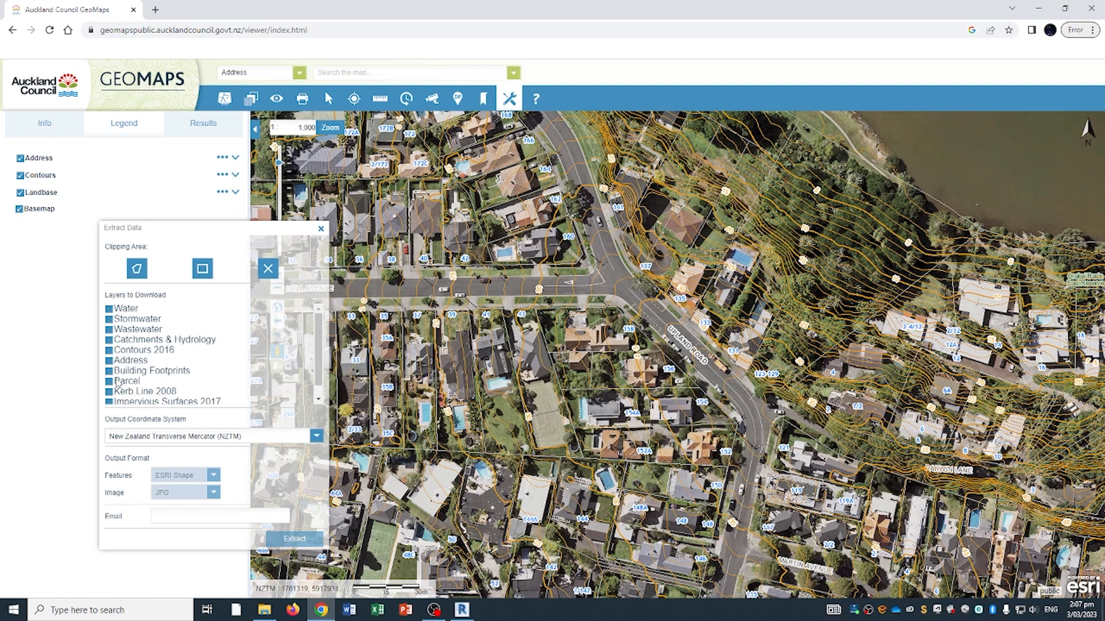
- Include Contours 2016, set the features format to AutoCAD DWG, and enter the requester's e-mail
click(108, 352)
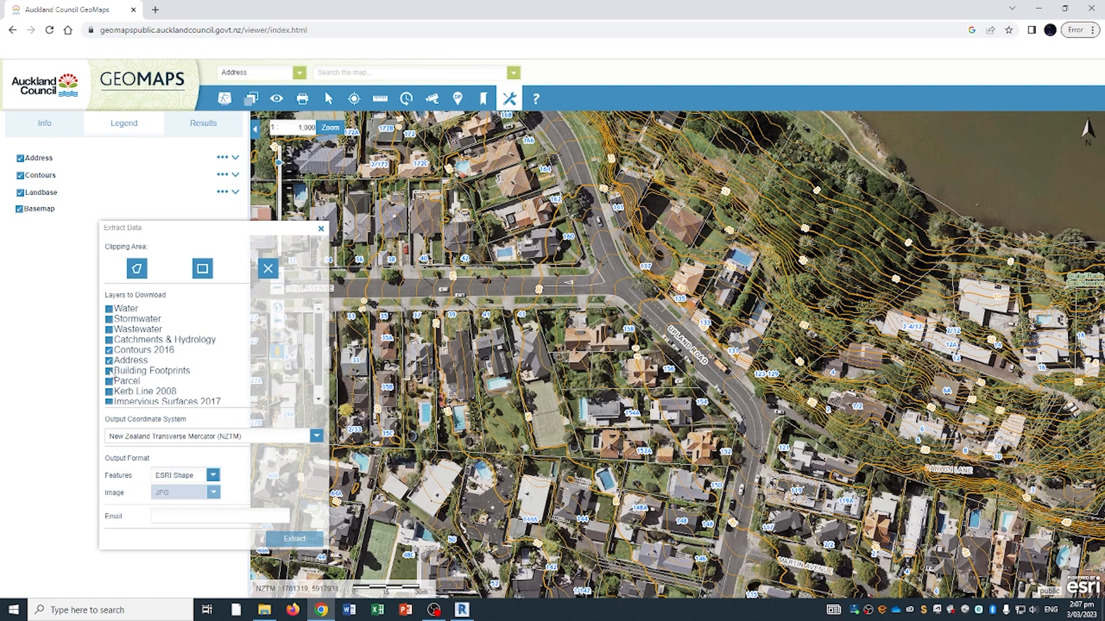
scroll(147, 382, down, 1)
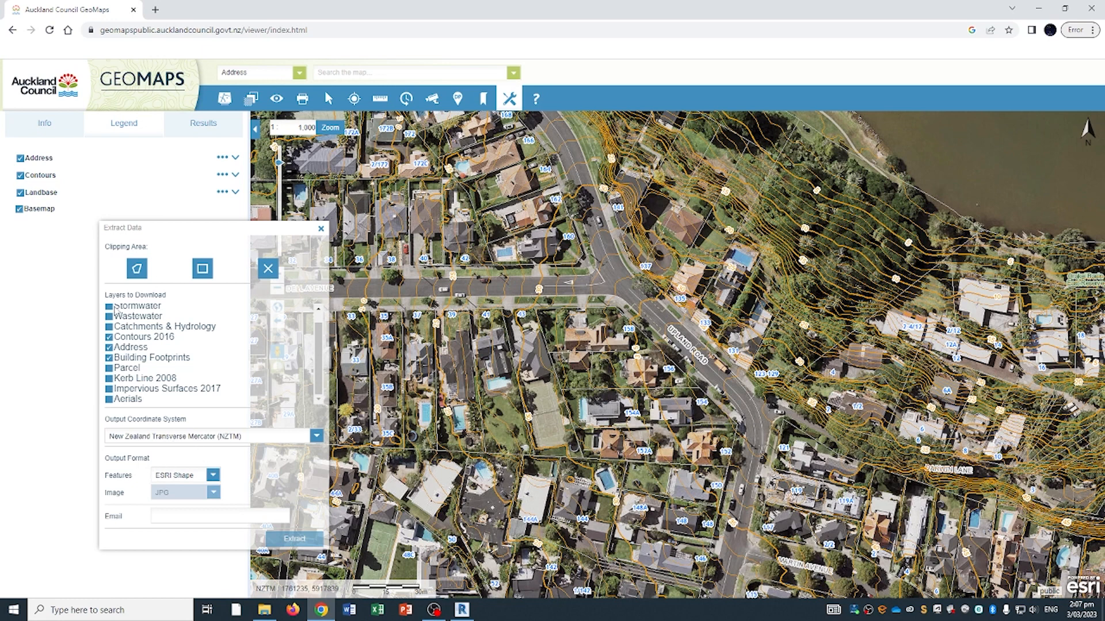
click(213, 476)
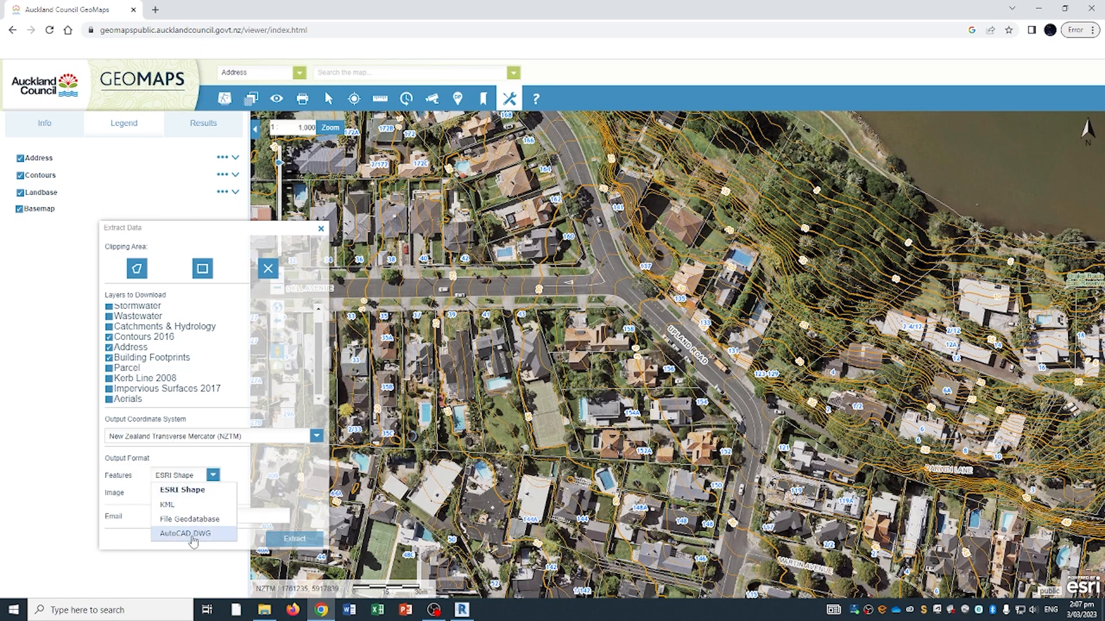
click(211, 535)
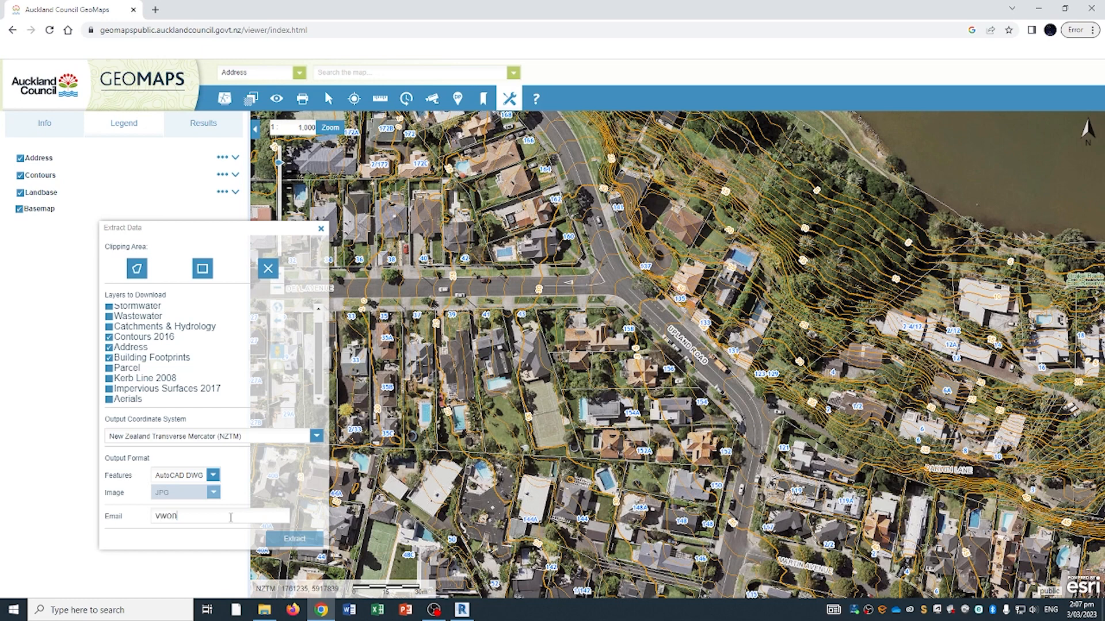
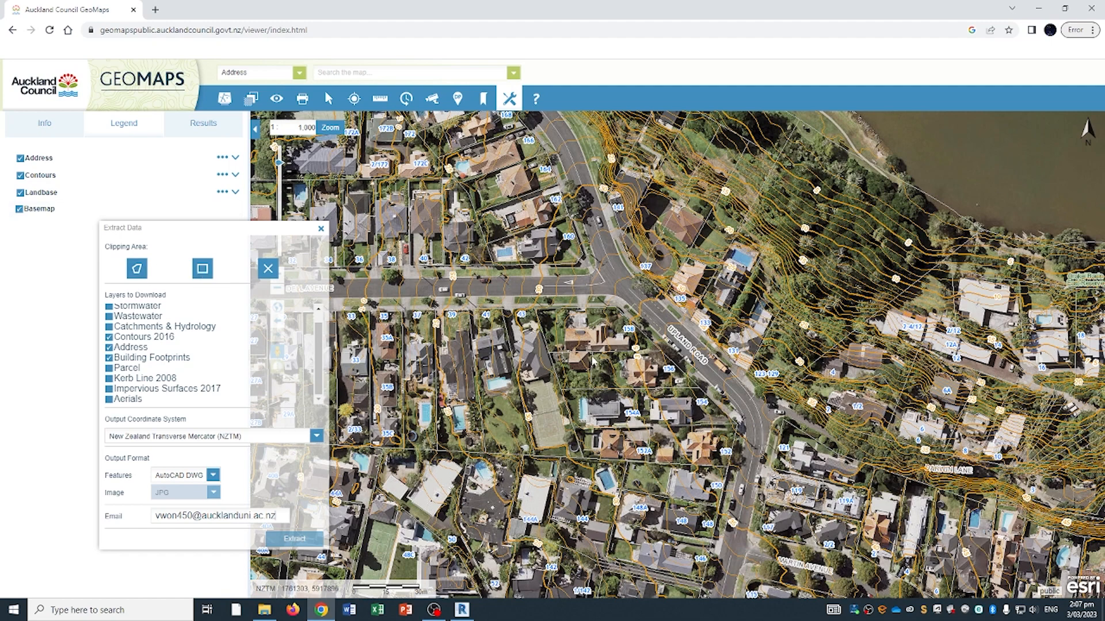
- Zoom to 1:500 and draw a polygon clipping area around the corner property
drag(640, 384, 710, 384)
scroll(710, 384, up, 1)
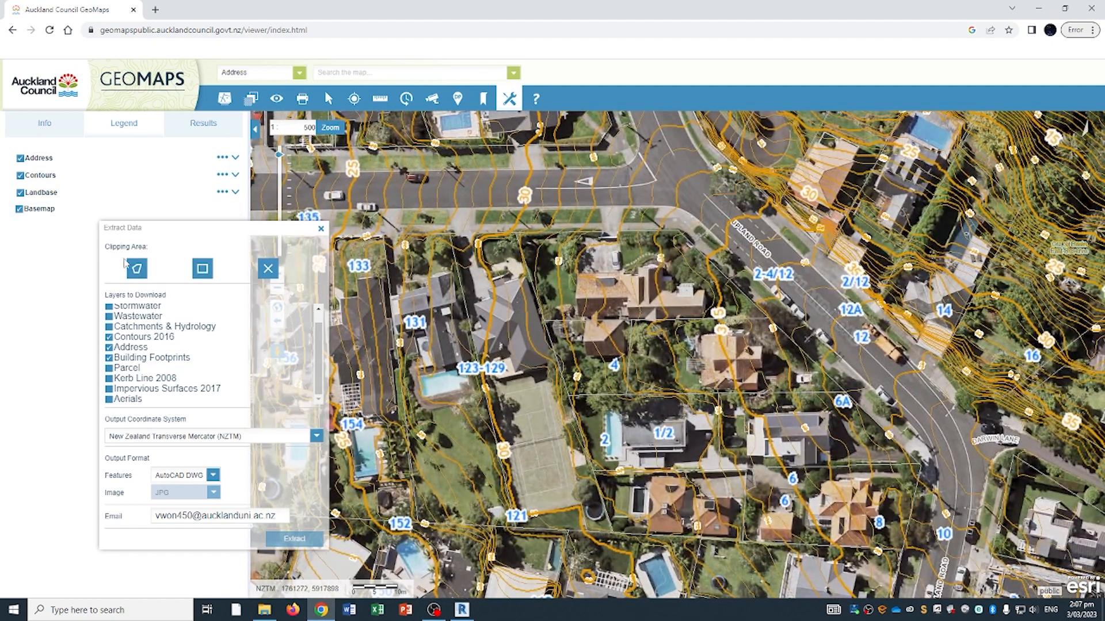
drag(104, 247, 150, 247)
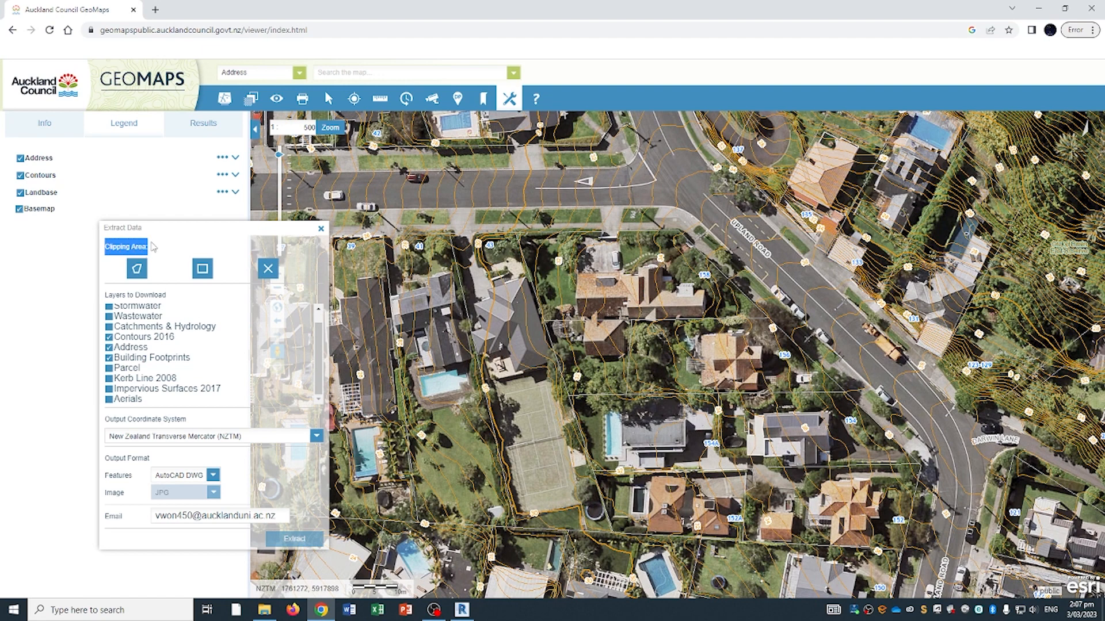
click(144, 269)
click(516, 233)
click(543, 320)
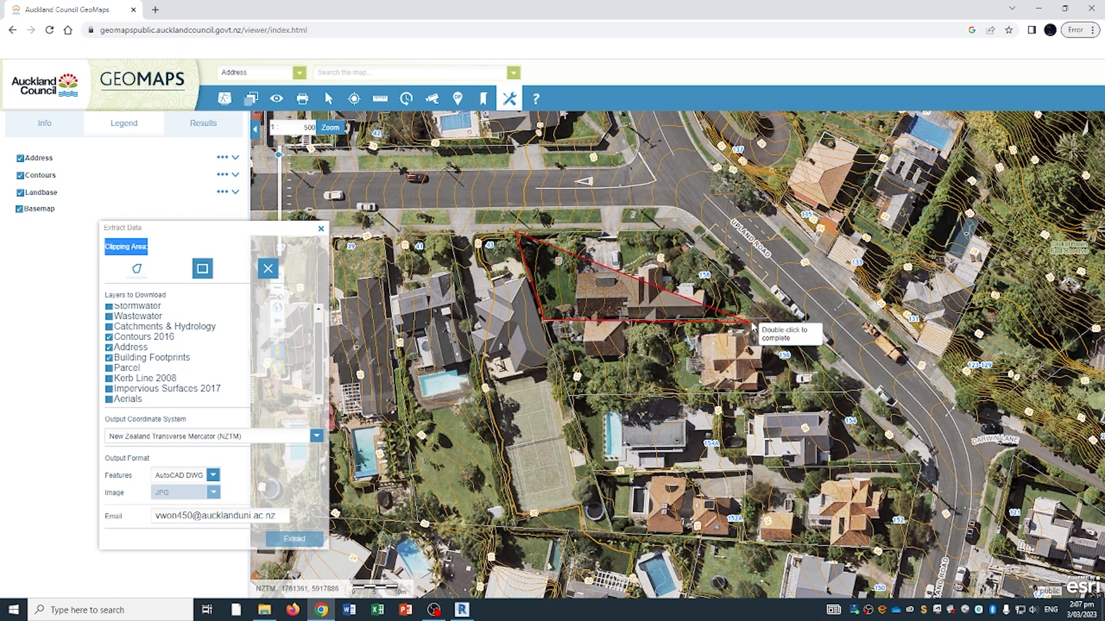
click(769, 318)
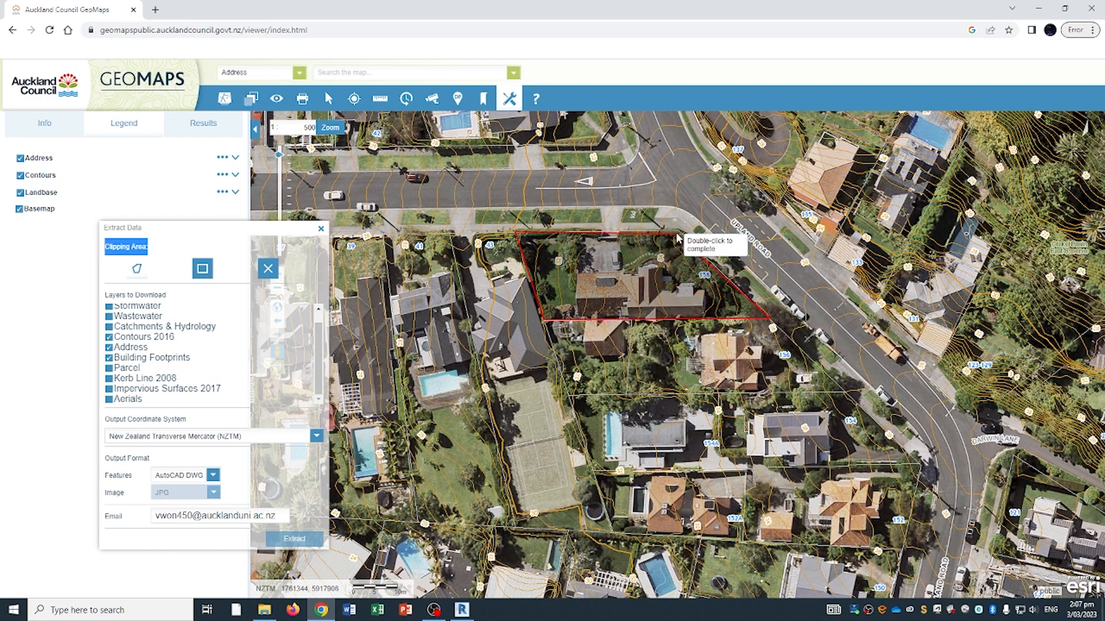
double_click(679, 233)
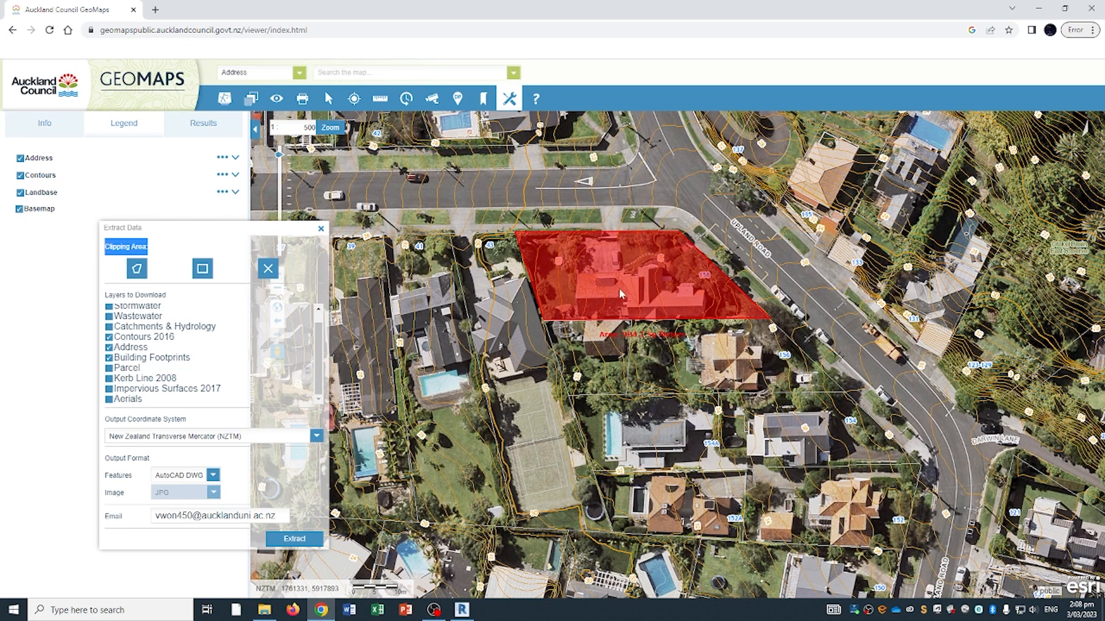
- Submit the extract request, confirm the message, and clear the clipping area
click(300, 535)
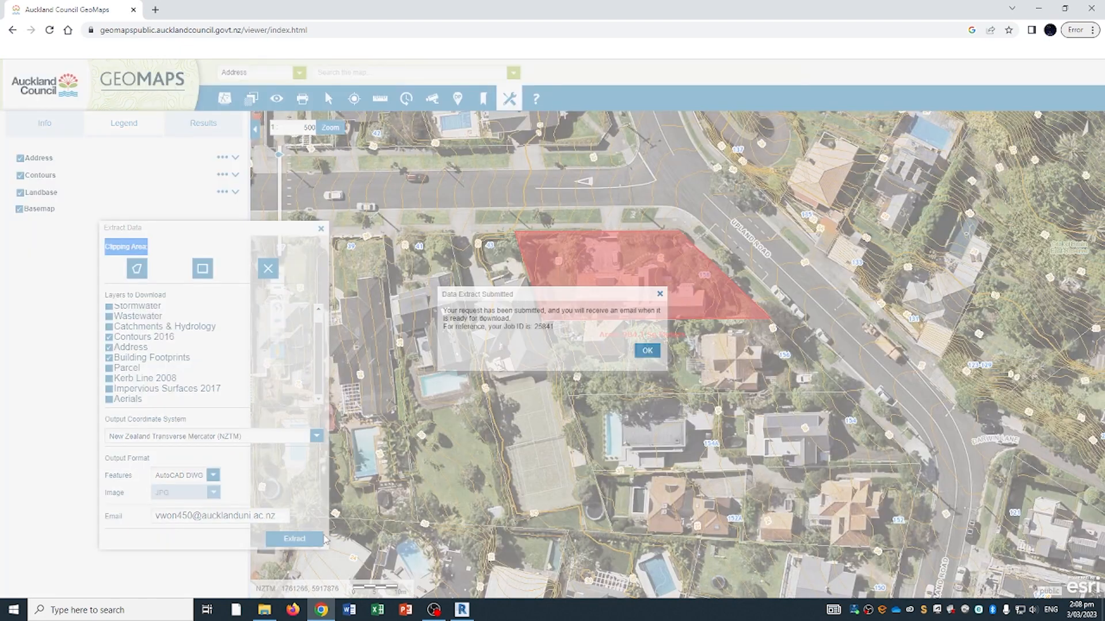
click(647, 351)
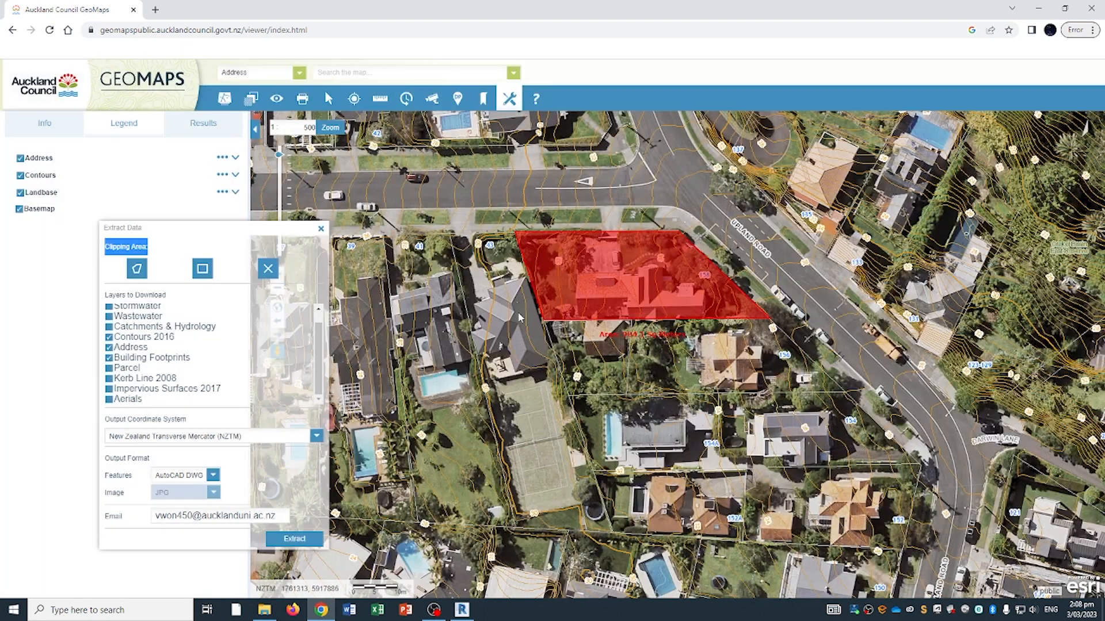
click(268, 270)
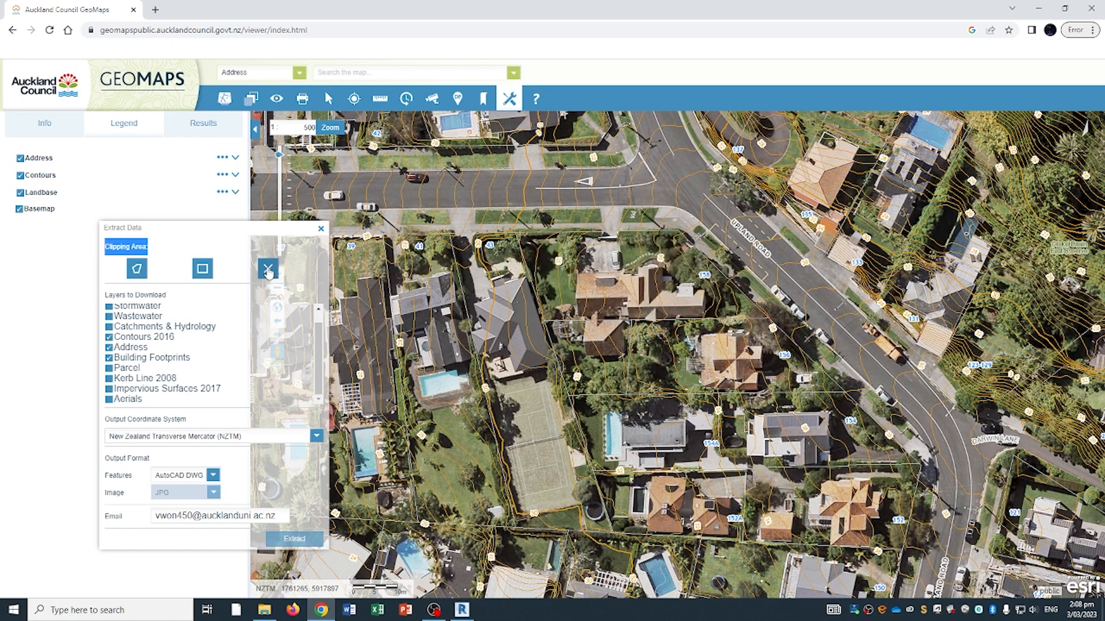
click(131, 278)
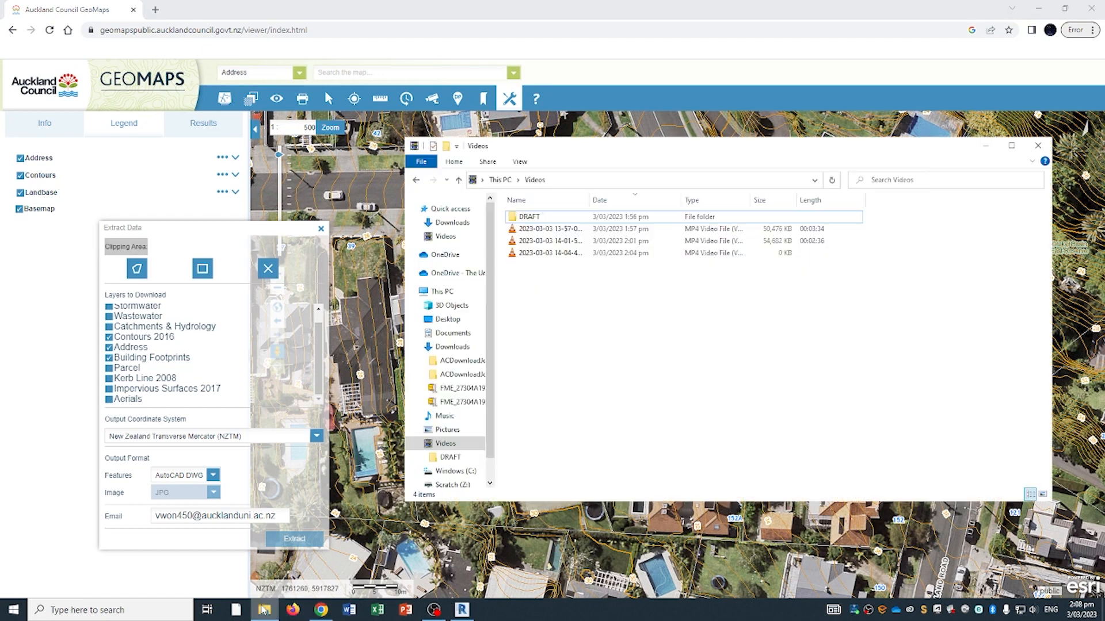
- Check the Downloads folder in File Explorer, then return to the Revit project
click(264, 610)
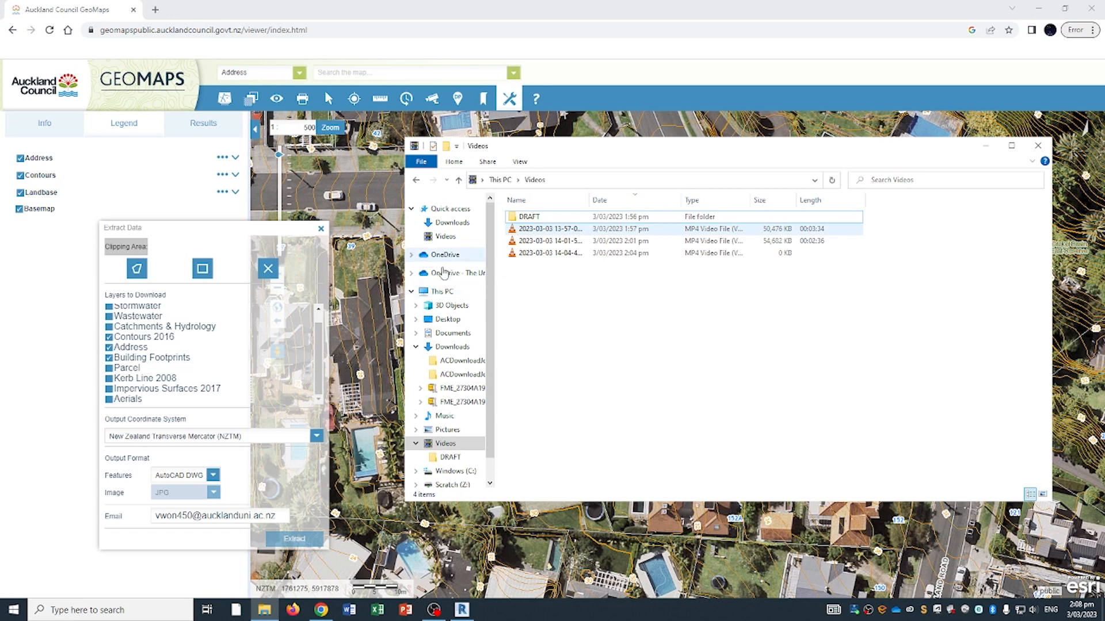
click(443, 335)
click(441, 347)
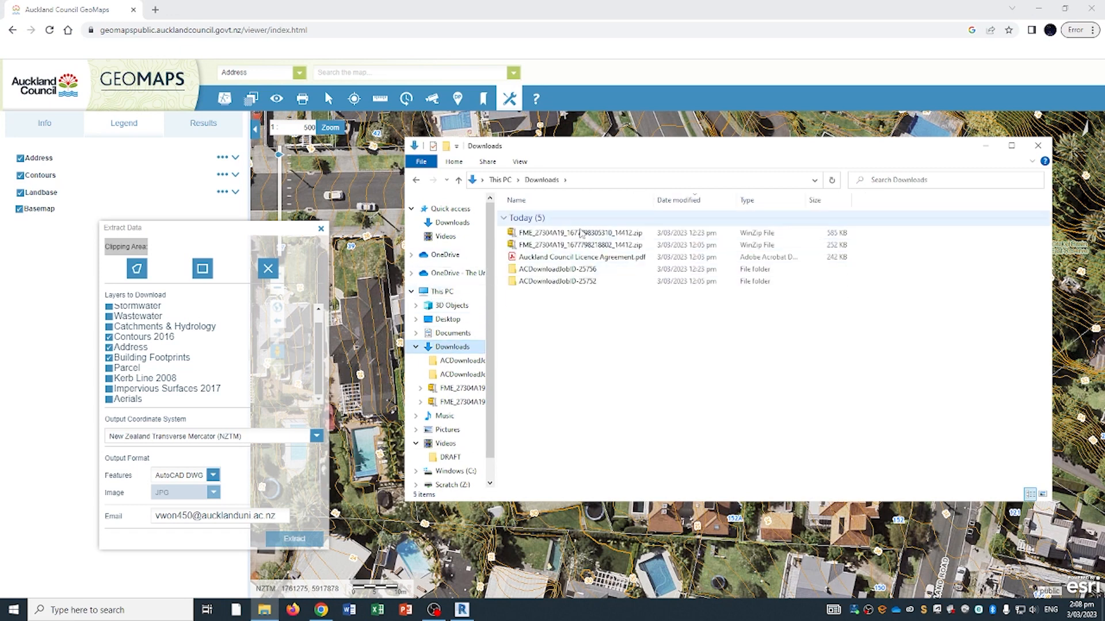
click(461, 610)
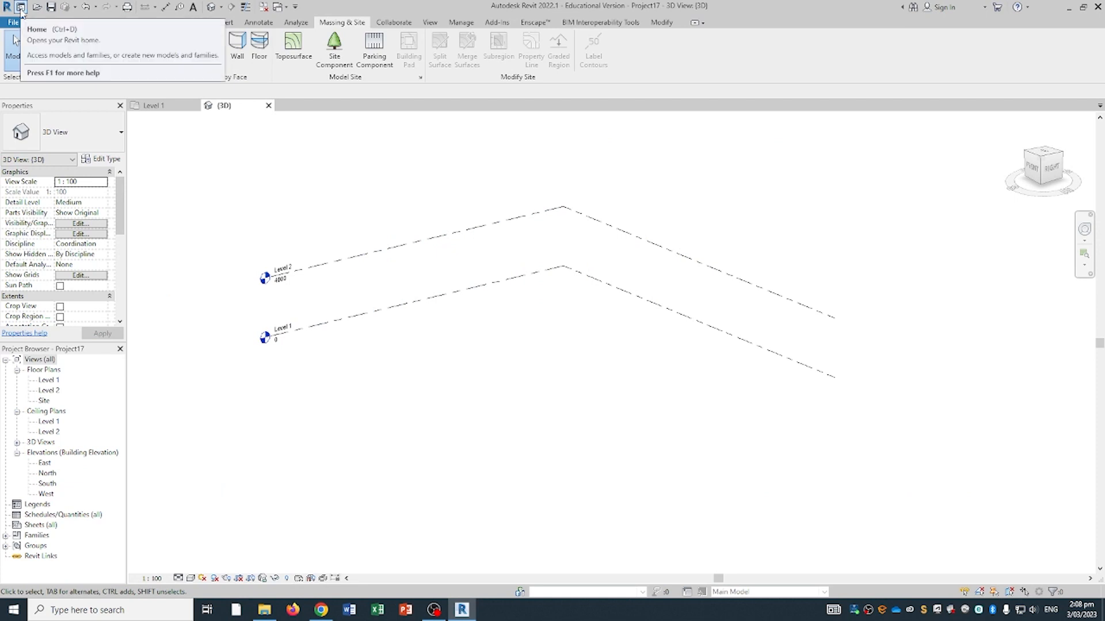
click(225, 22)
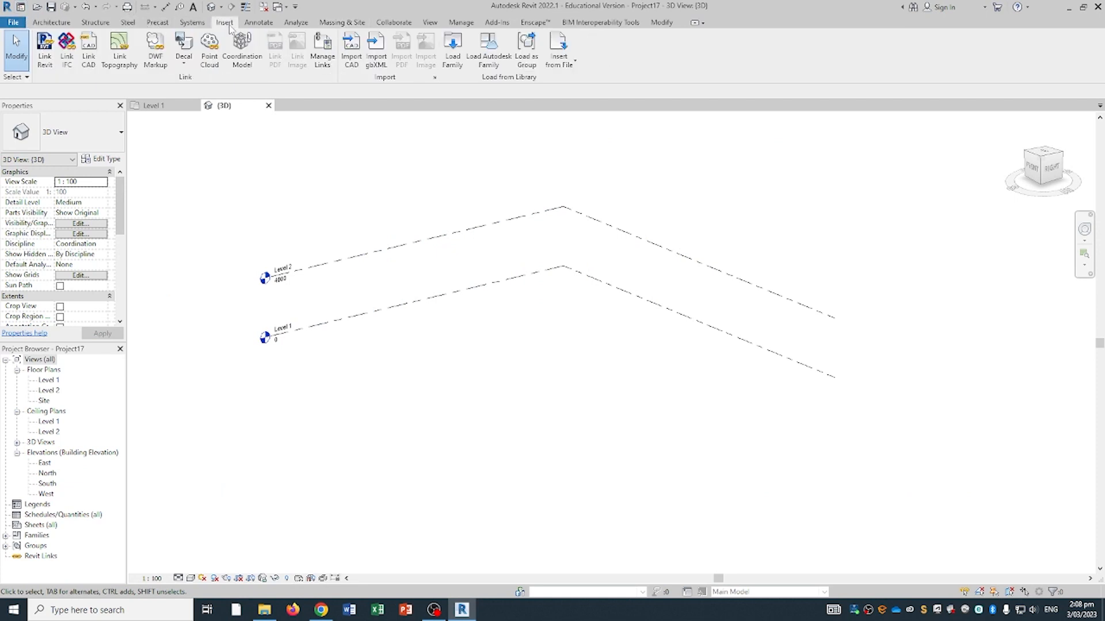
- Link ACDownloadJobID-25752.dwg from the Downloads folder into the project
click(91, 58)
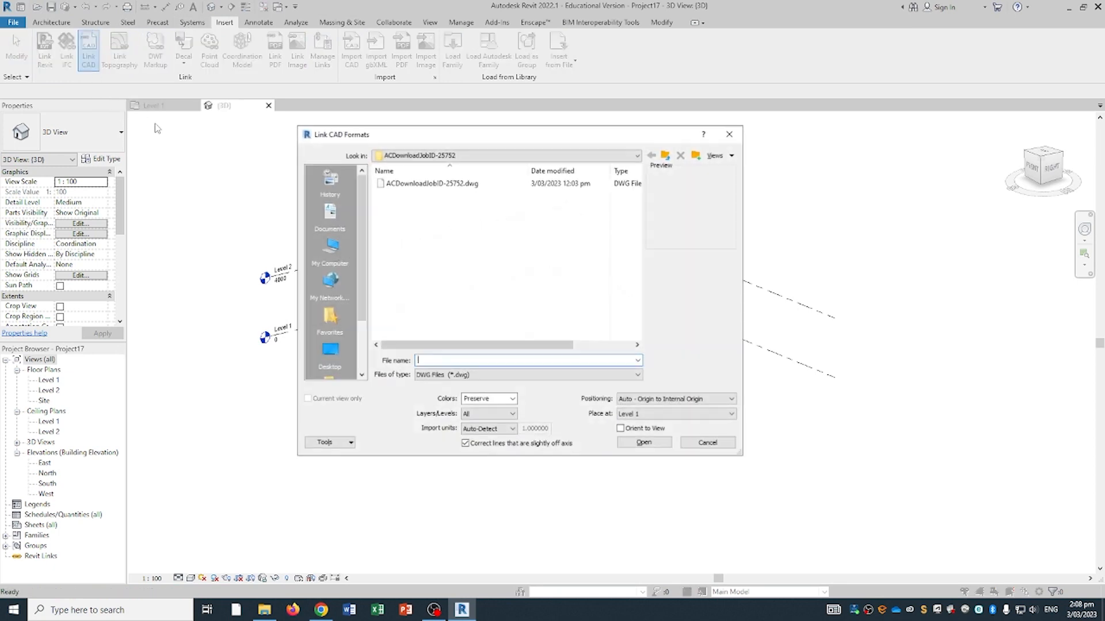
click(435, 155)
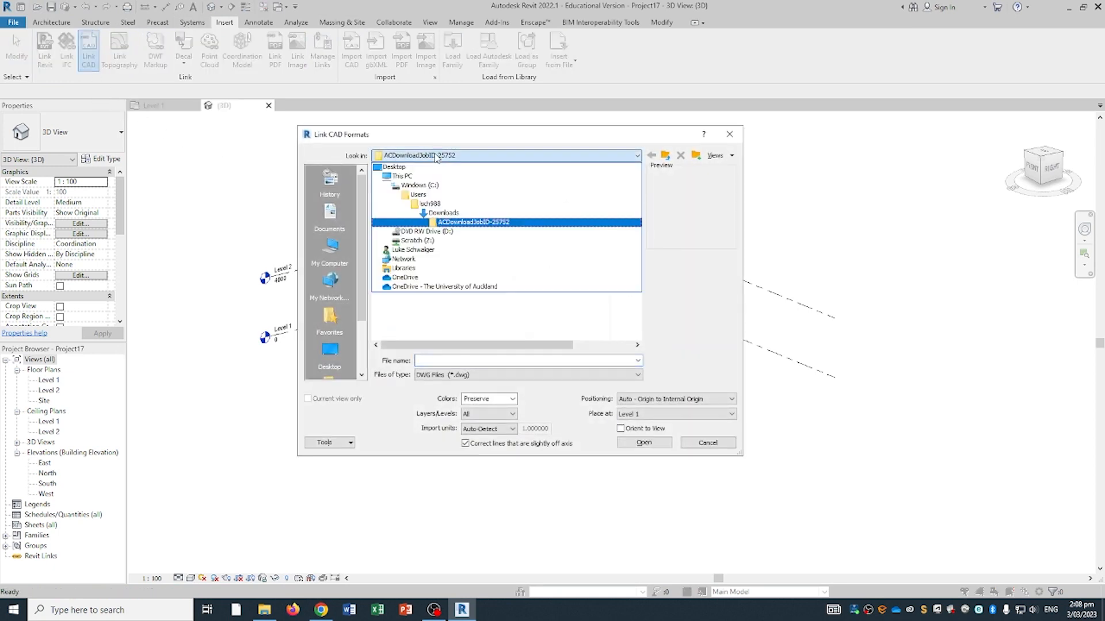
click(443, 213)
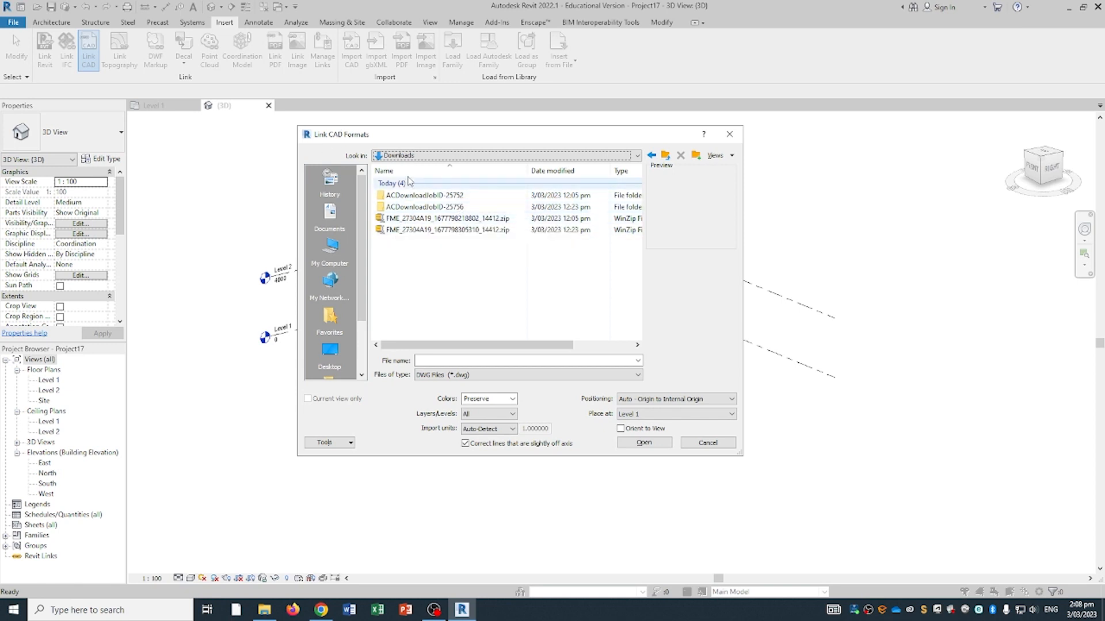
click(407, 219)
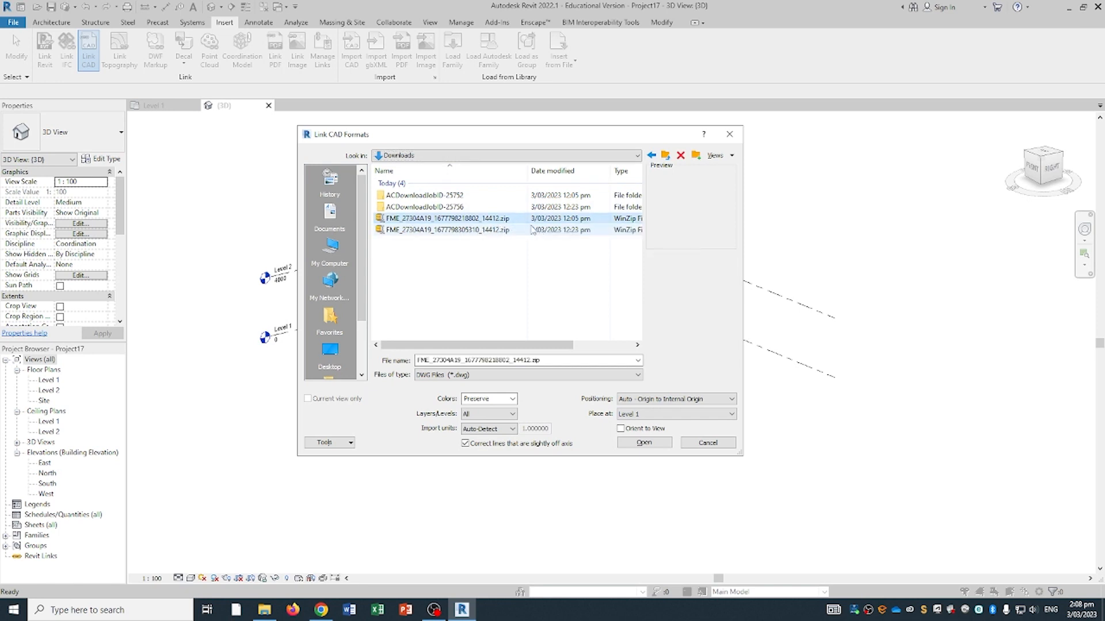
double_click(447, 196)
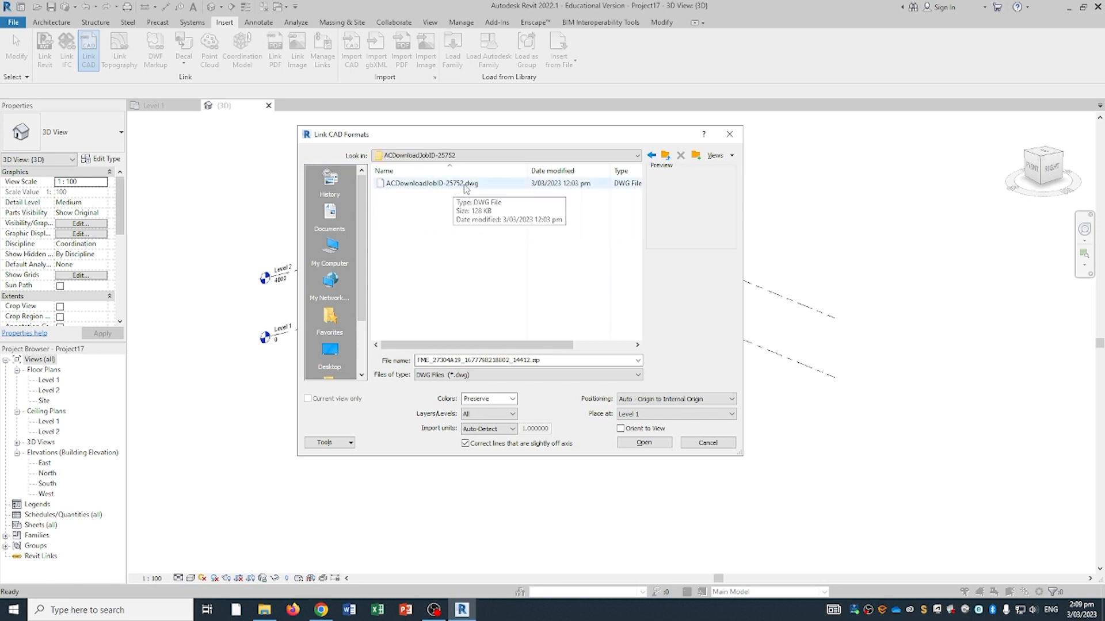
click(466, 188)
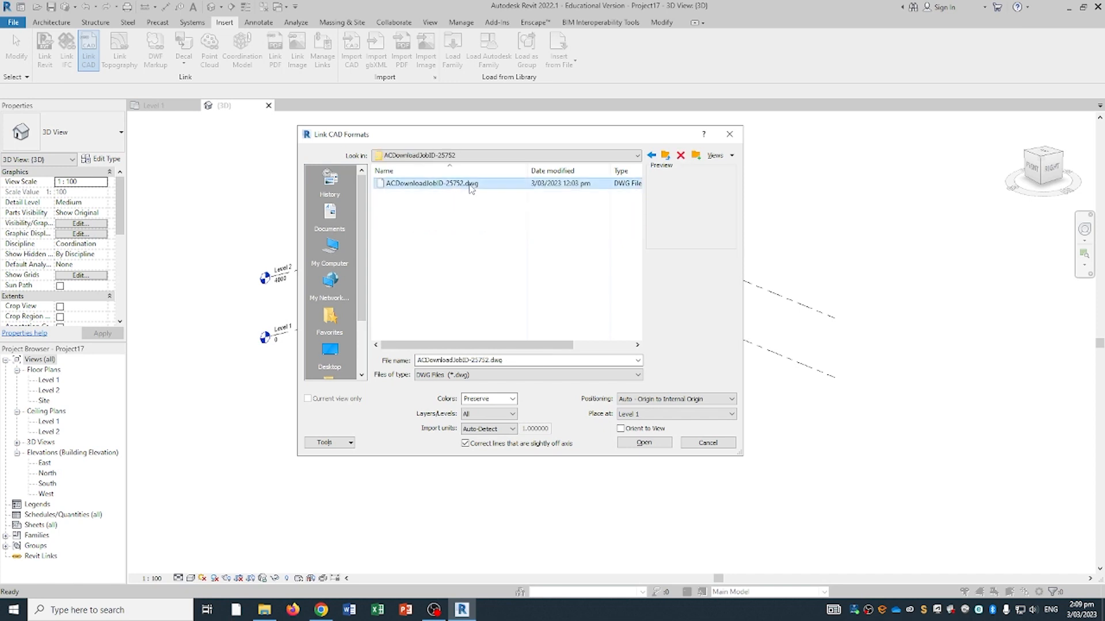
click(644, 442)
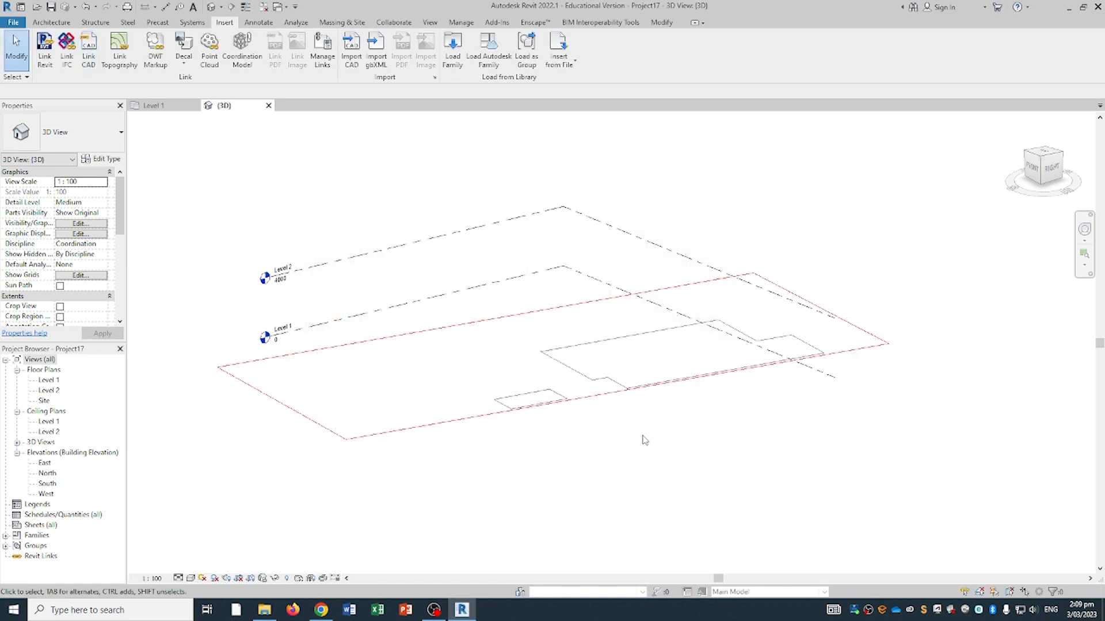
- Zoom out to find the linked contours above the site outline, select the DWG, and show Massing & Site
scroll(639, 439, down, 3)
middle_drag(636, 438, 598, 457)
scroll(598, 457, up, 3)
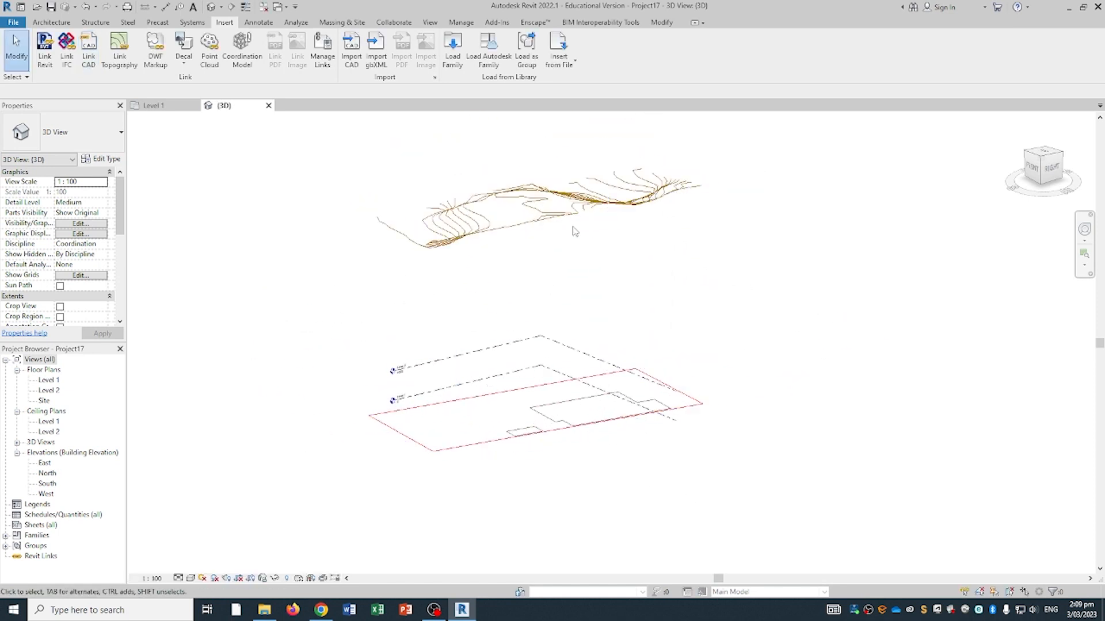
middle_drag(572, 227, 560, 274)
scroll(554, 310, up, 1)
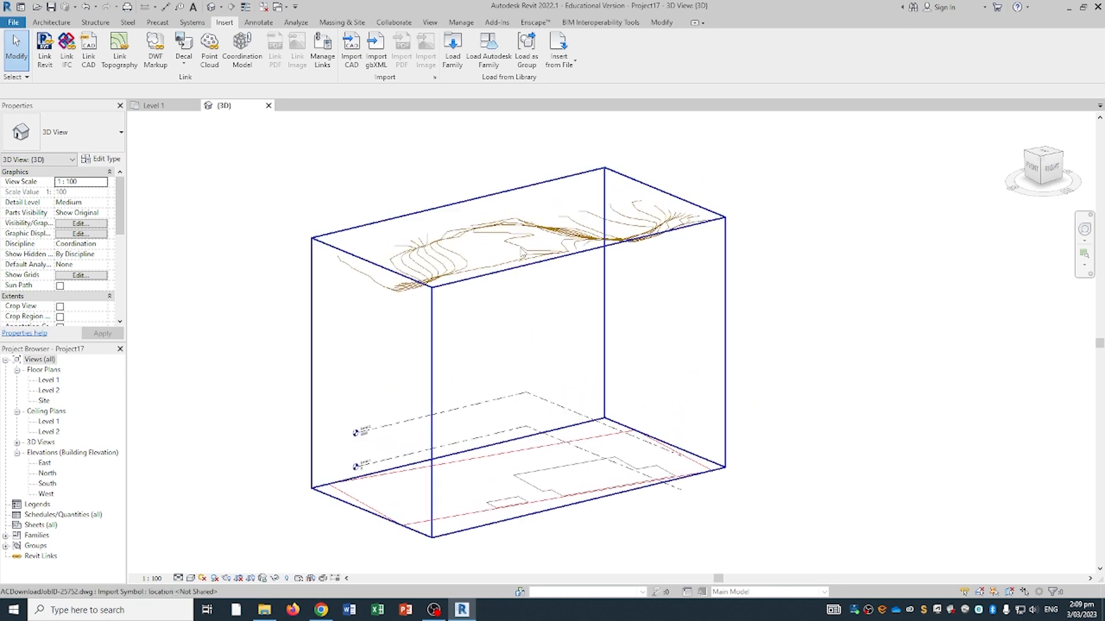
click(521, 263)
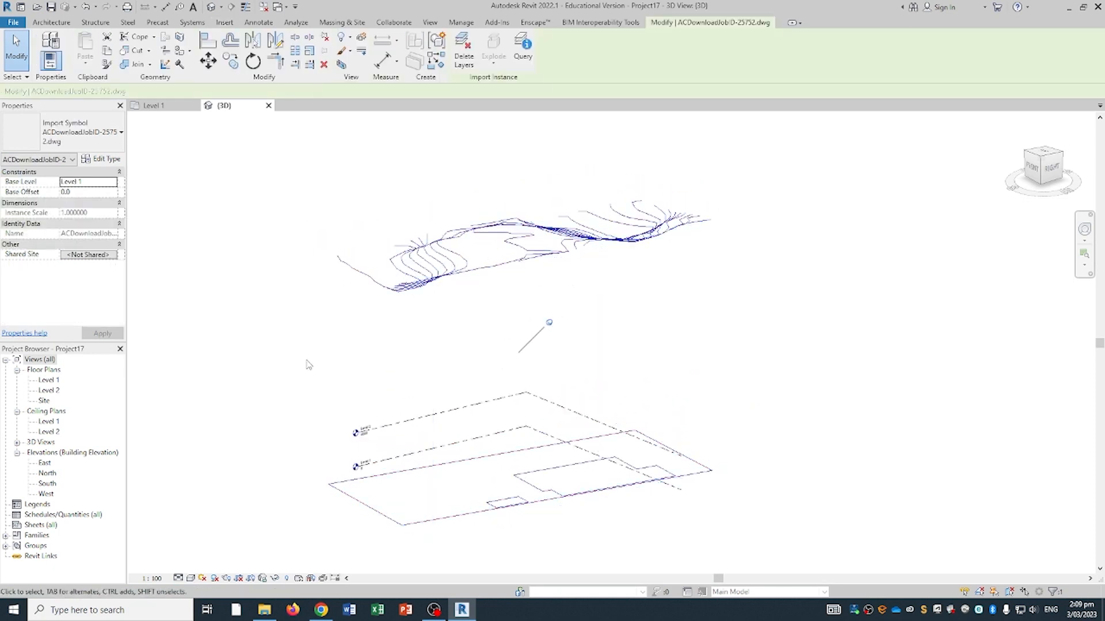
scroll(439, 390, up, 2)
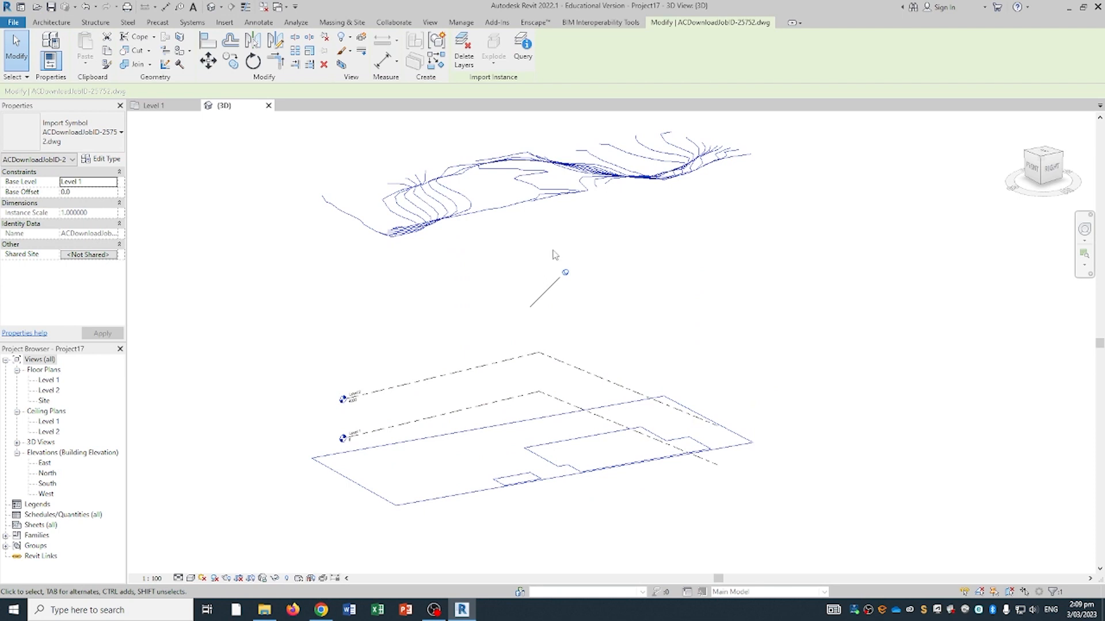
click(341, 22)
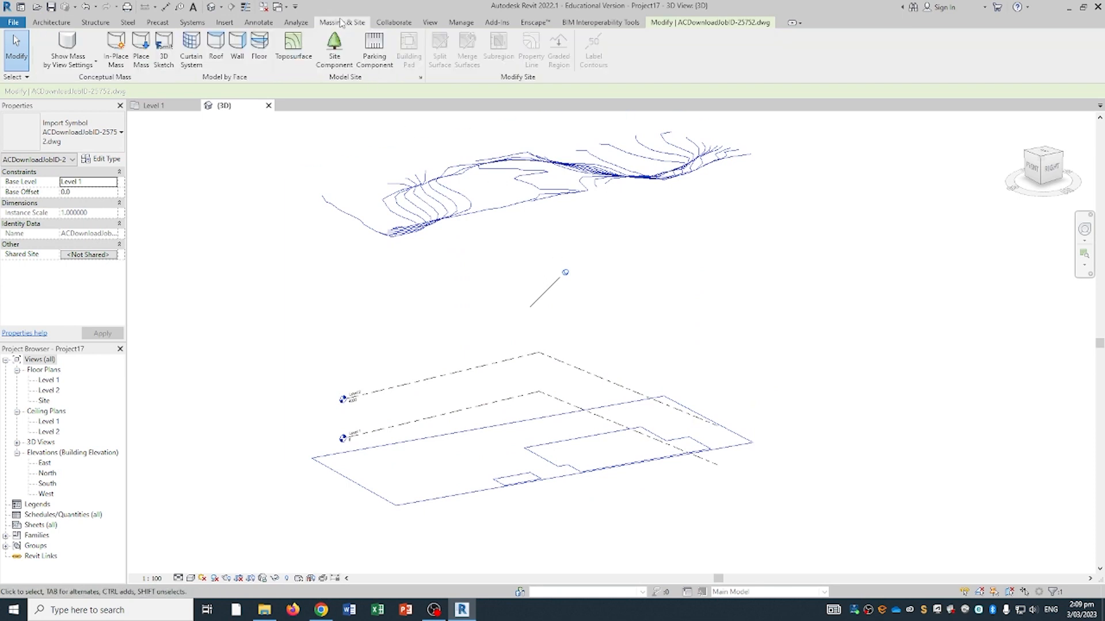
- Start a toposurface and create its points from the linked DWG import
click(300, 55)
middle_drag(567, 158, 516, 184)
click(541, 66)
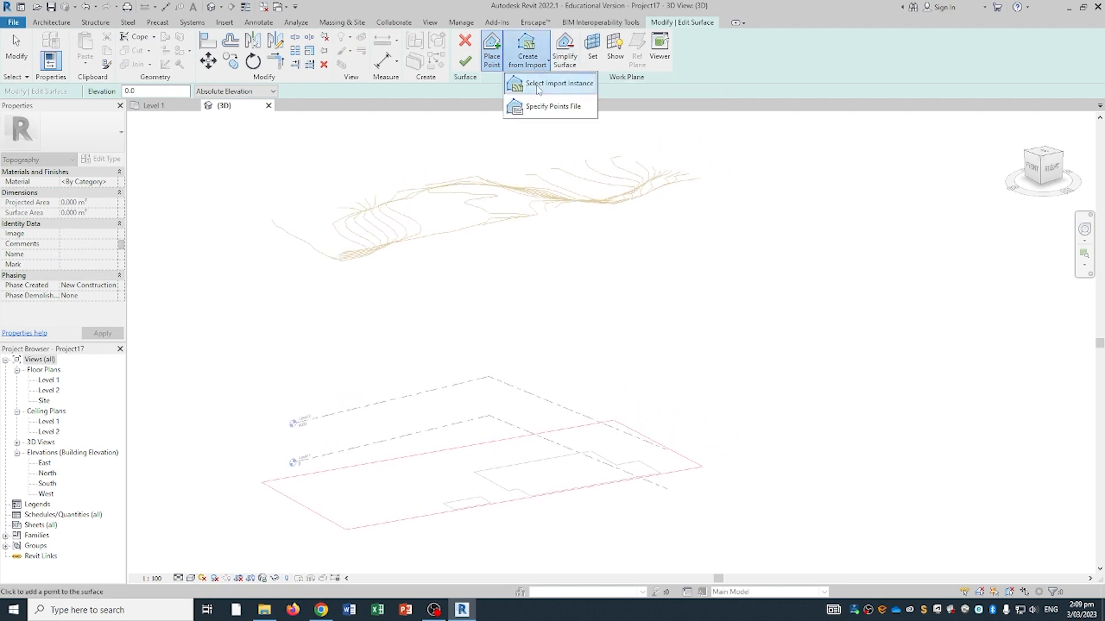
click(562, 90)
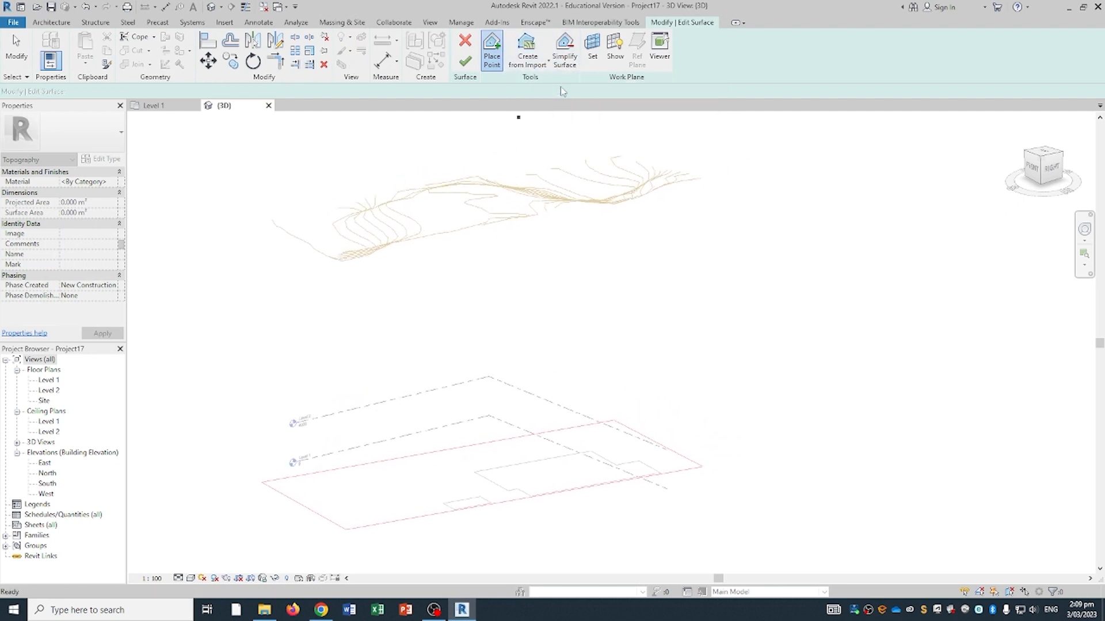
click(514, 187)
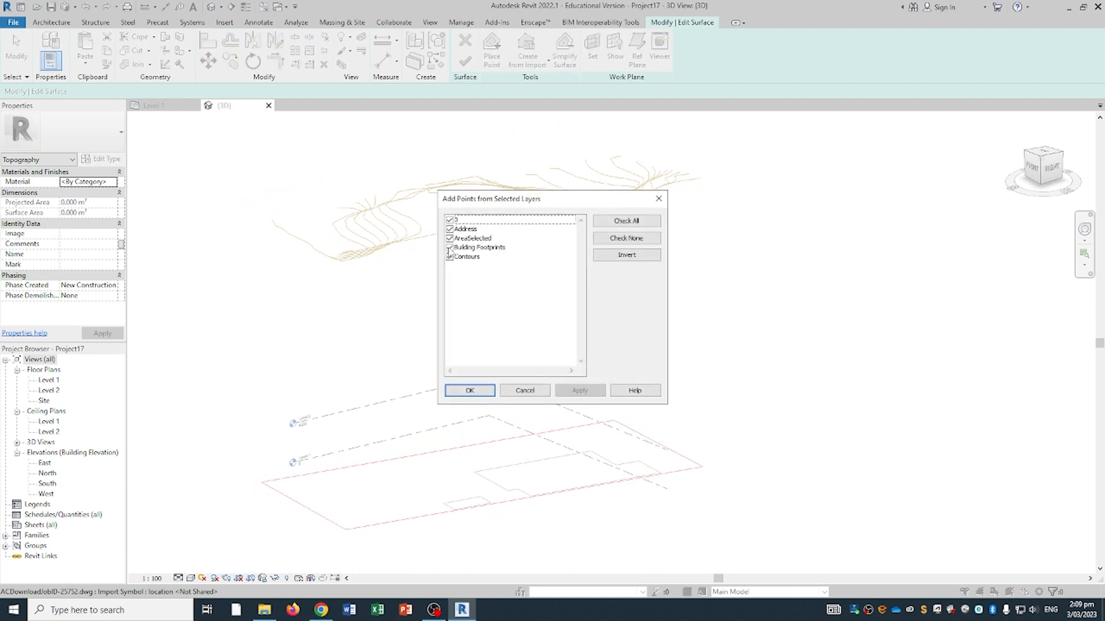
- Keep only the Contours layer for the surface points and finish the surface
click(450, 219)
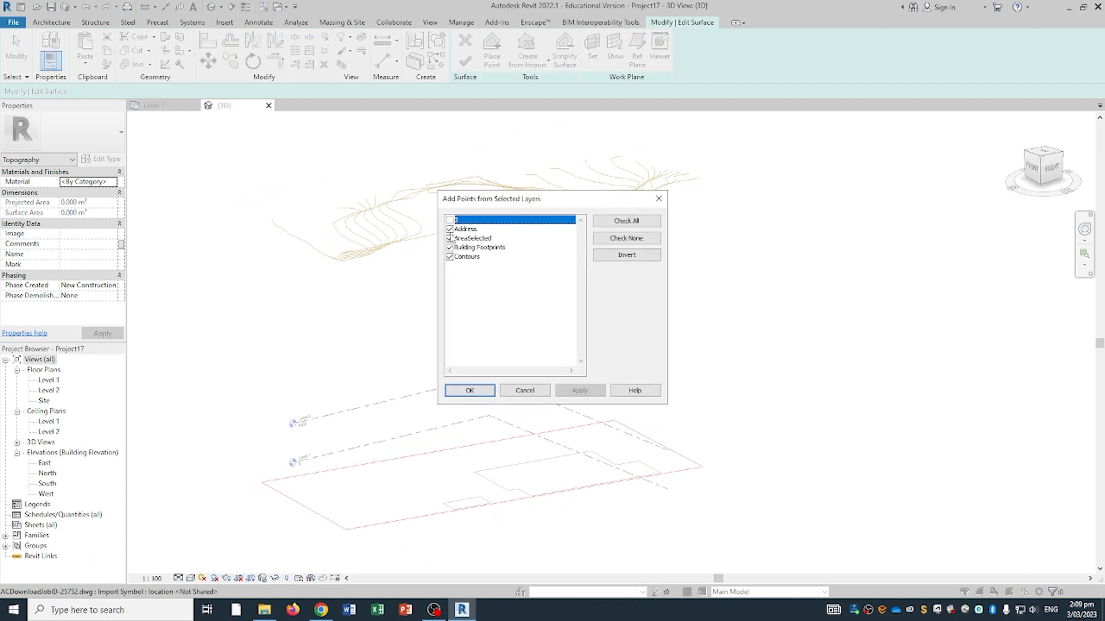
click(451, 229)
click(450, 238)
click(450, 247)
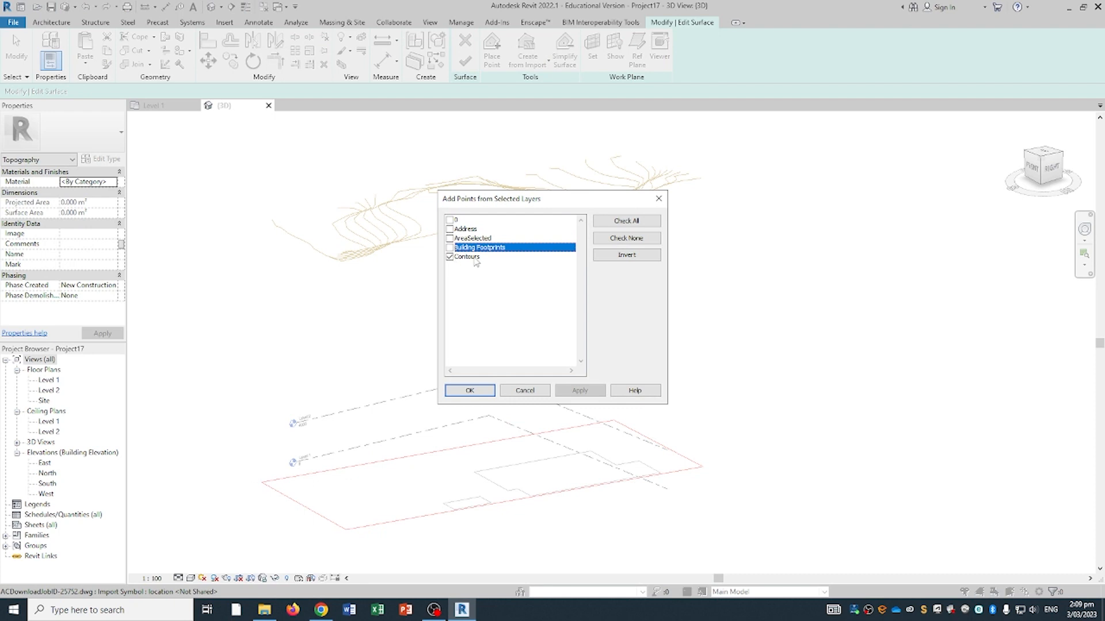
click(477, 257)
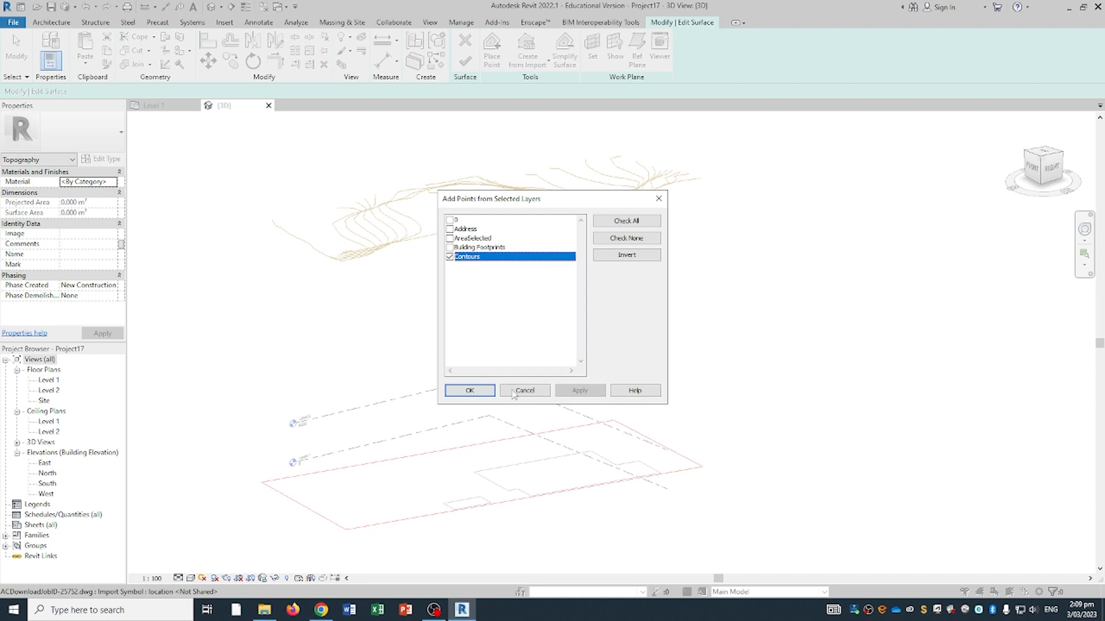
click(481, 395)
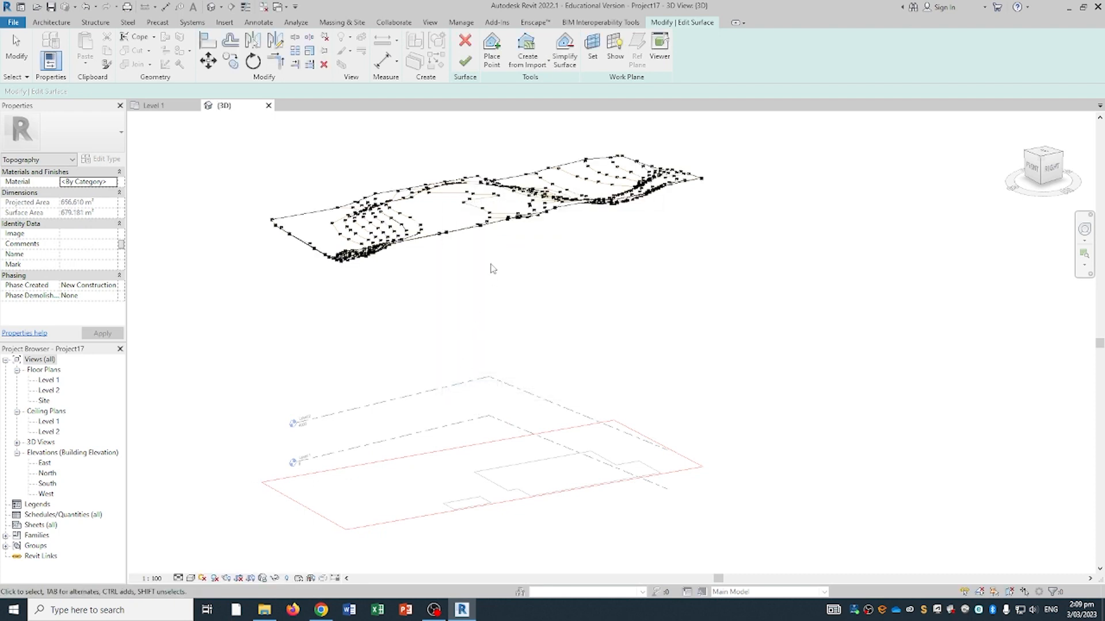
middle_drag(242, 353, 509, 341)
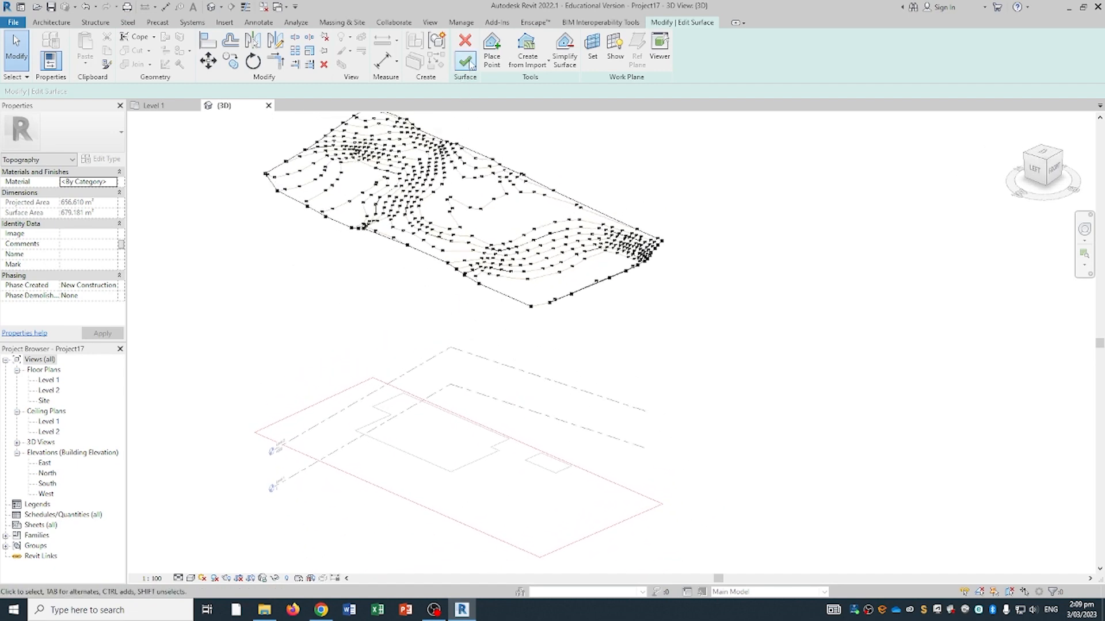
click(465, 60)
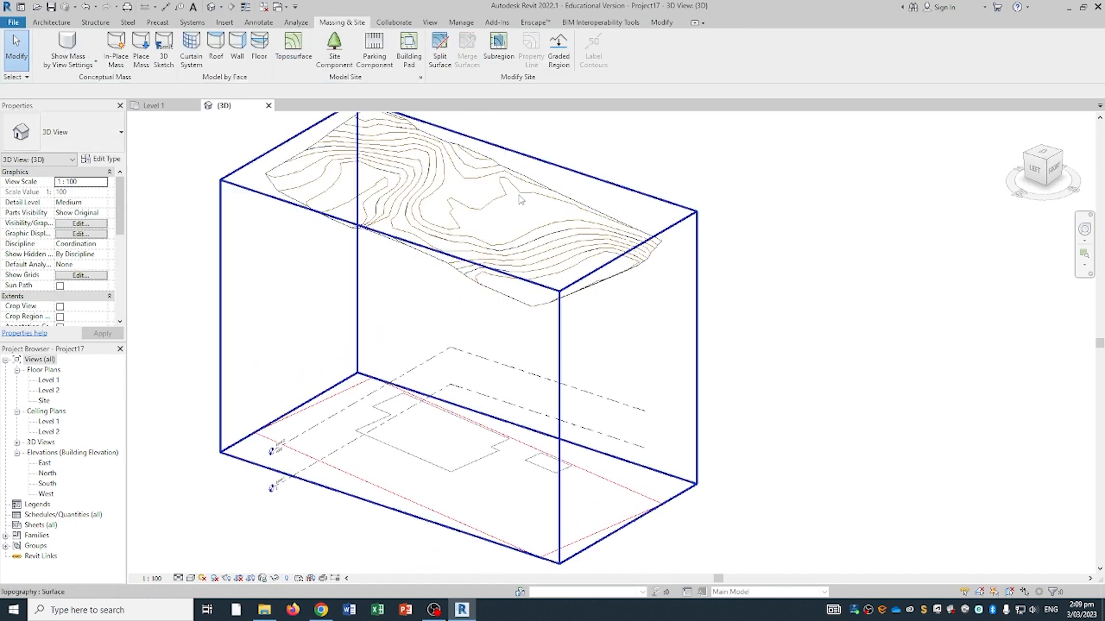
- Hide the imported site drawing in the 3D view
middle_drag(452, 279, 463, 415)
click(462, 415)
right_click(466, 413)
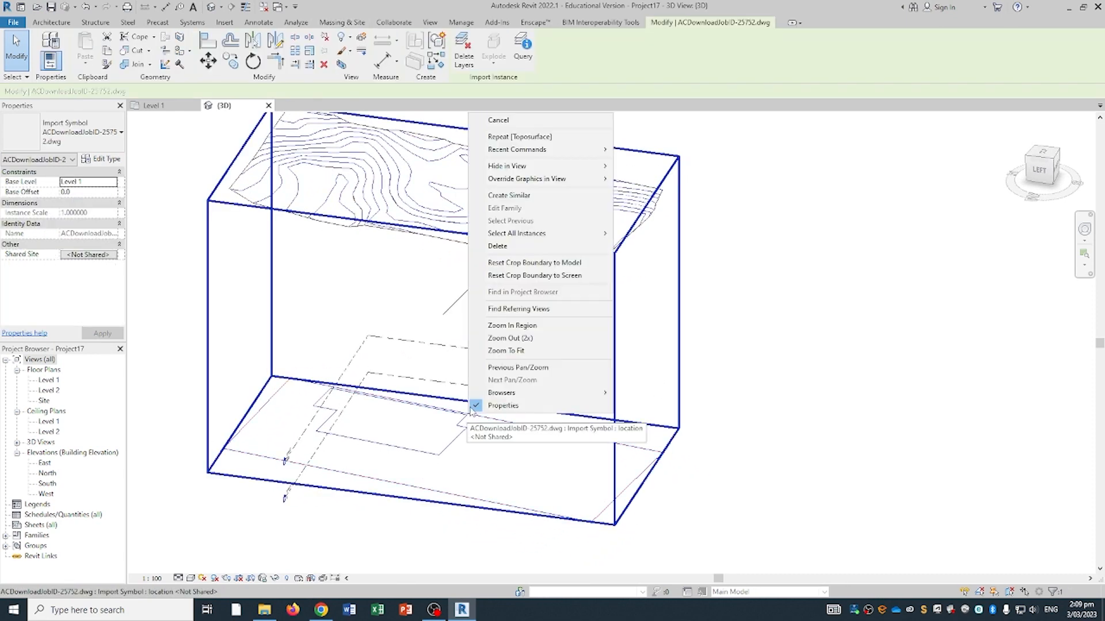
mouse_move(548, 168)
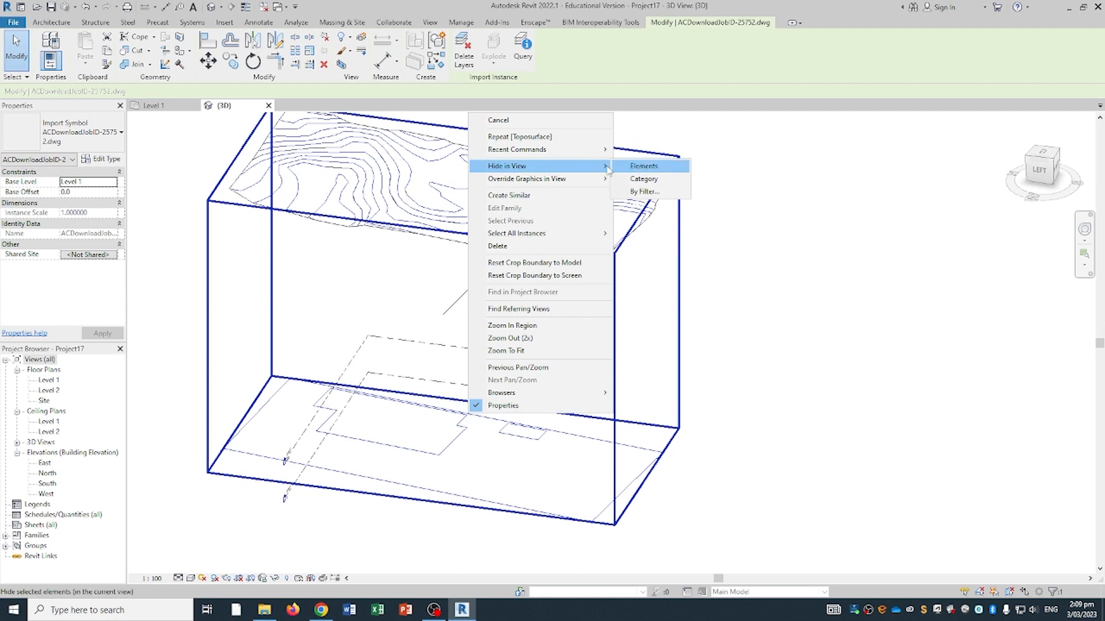
click(632, 168)
- Inspect the toposurface and confirm Level 2 sits at elevation 4000.0
shift+middle_drag(353, 276, 331, 262)
click(510, 239)
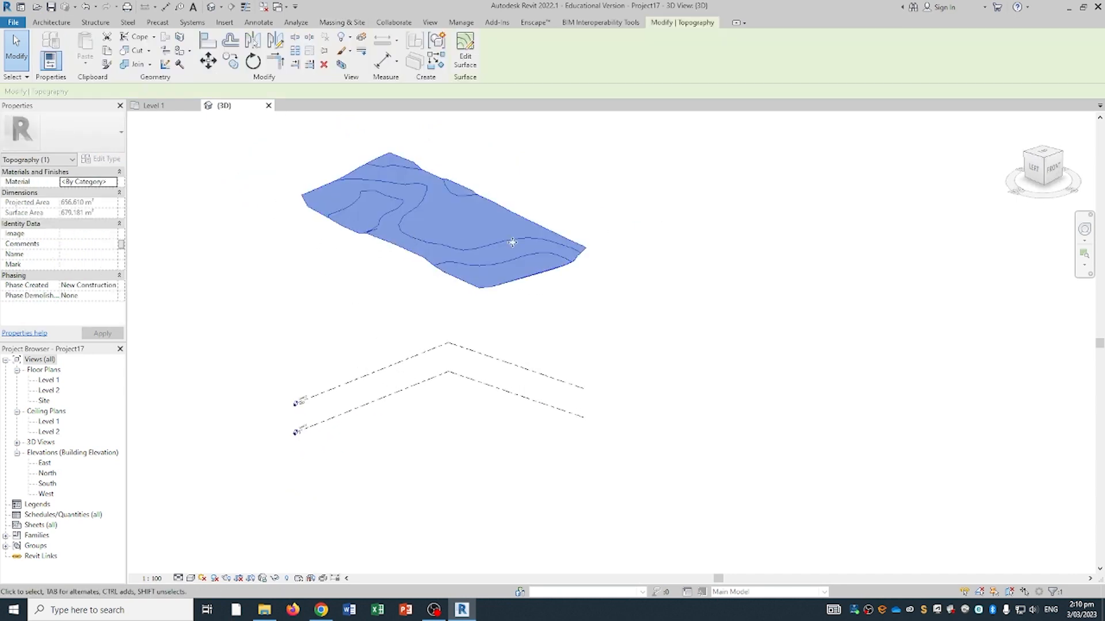
shift+middle_drag(510, 240, 417, 259)
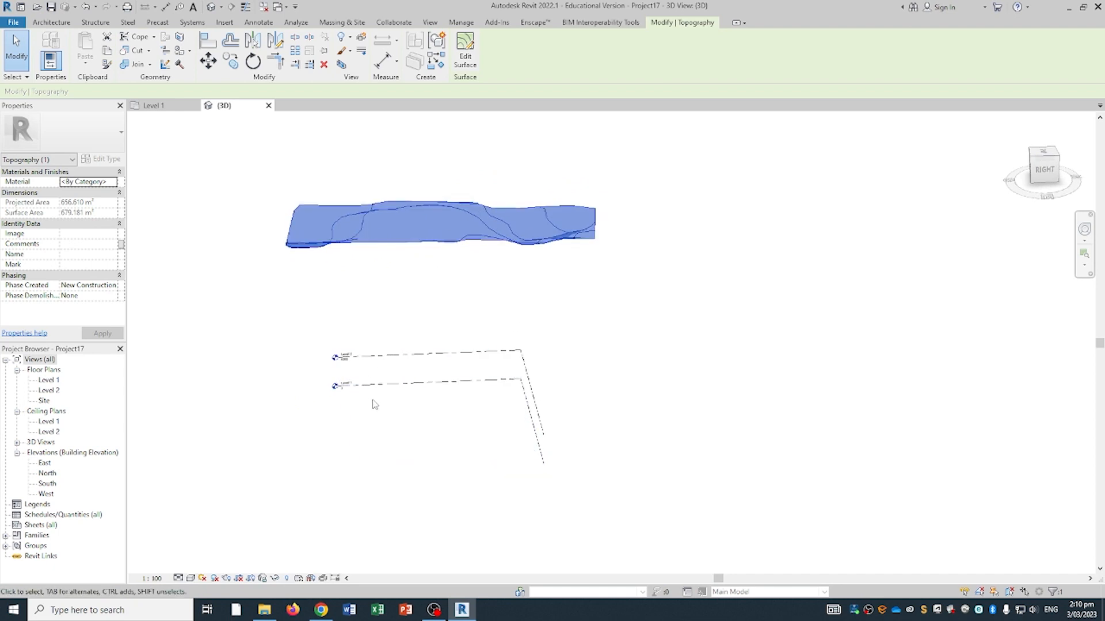
click(342, 394)
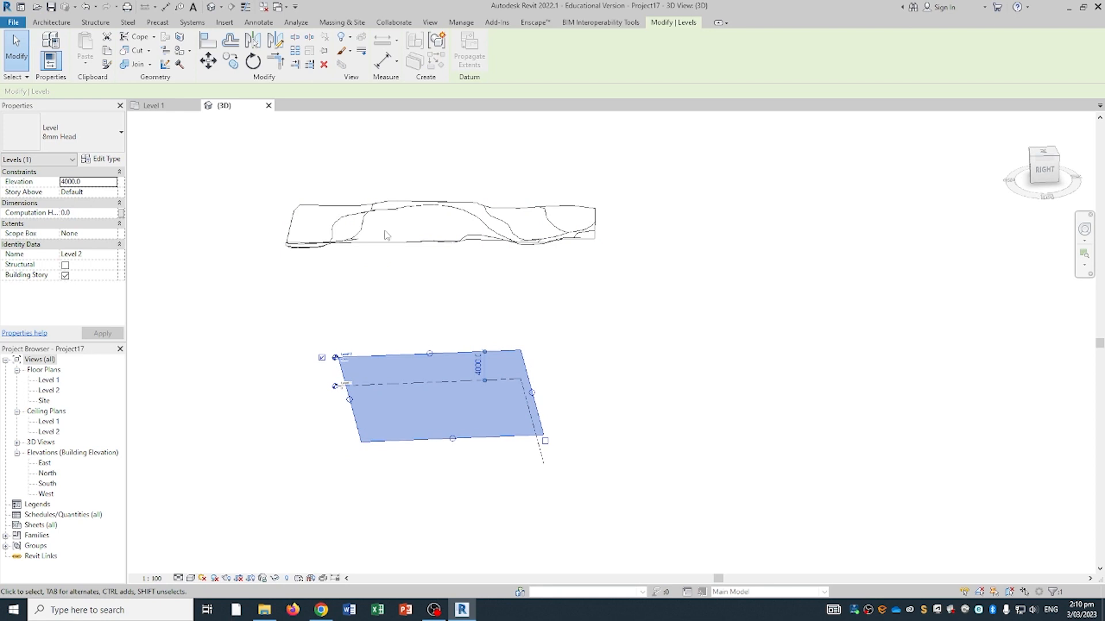
shift+middle_drag(316, 294, 305, 348)
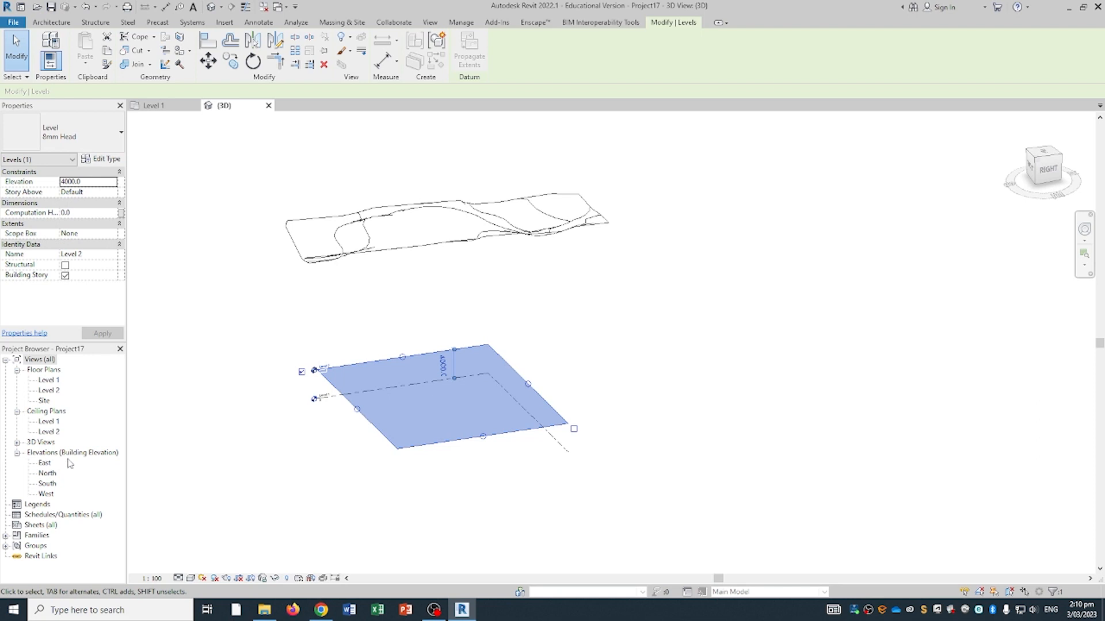
- In the East elevation, drag Level 1 and Level 2 up to the terrain, to 28118 and 32118
click(46, 465)
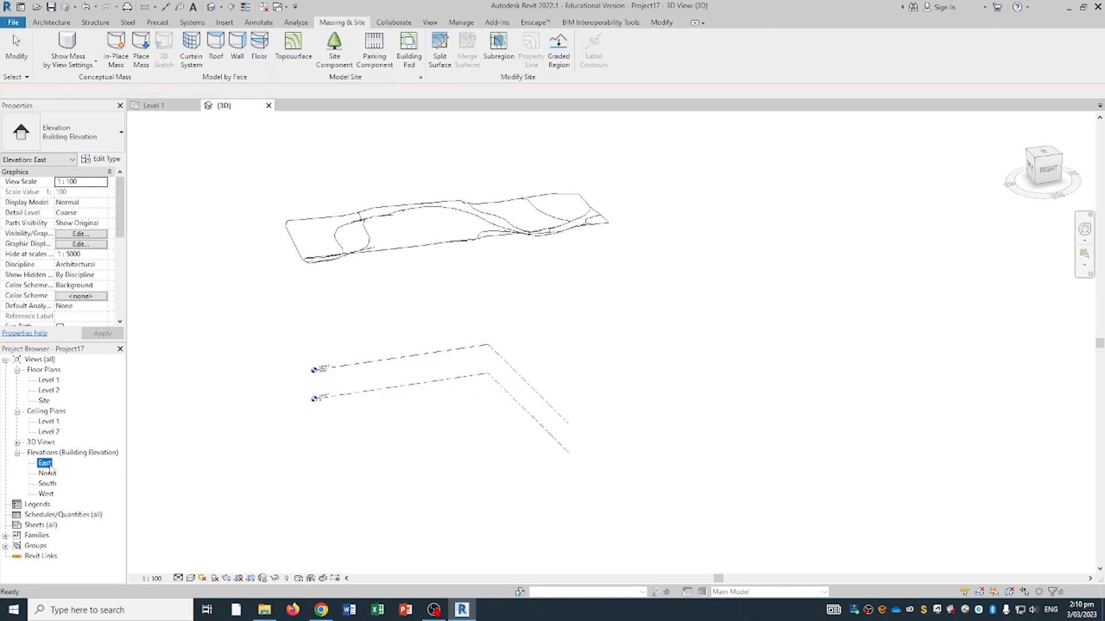
double_click(45, 464)
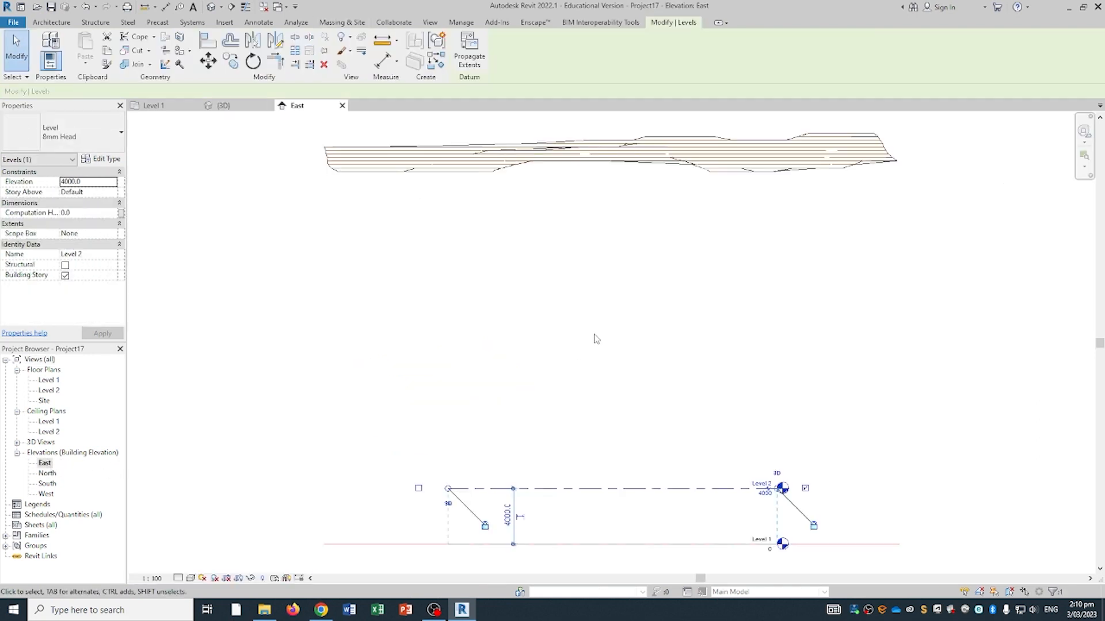
scroll(596, 339, down, 2)
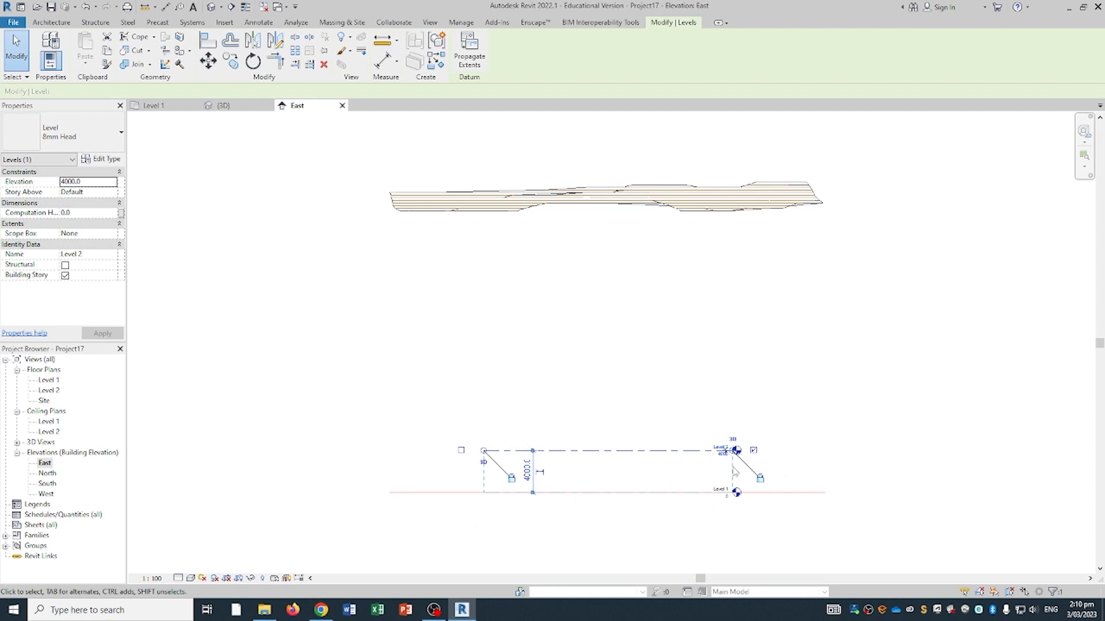
ctrl+click(687, 495)
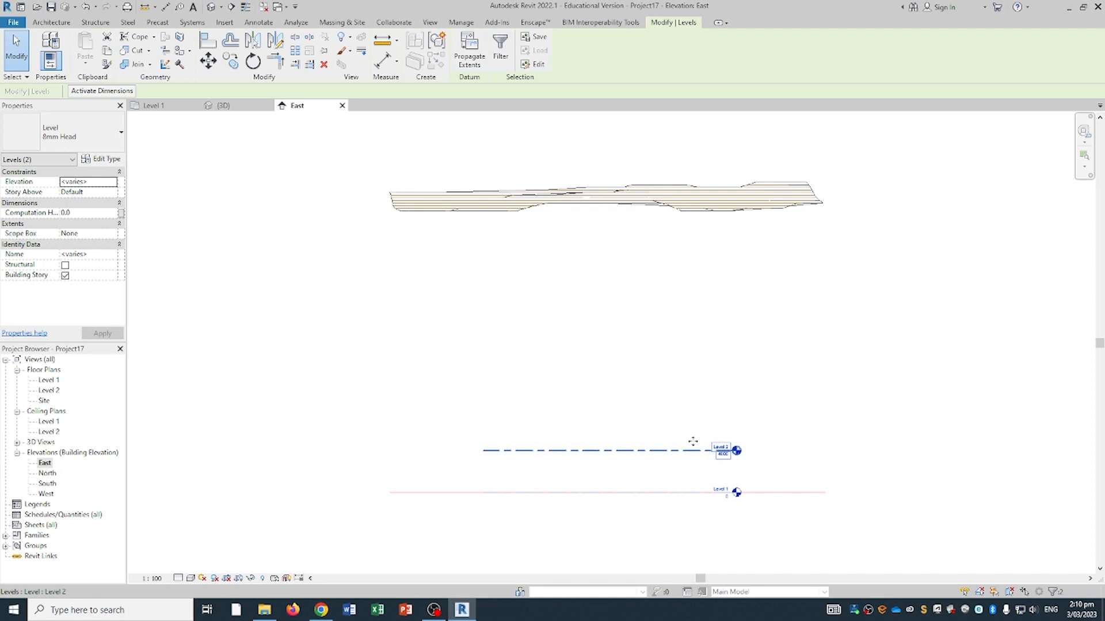
drag(693, 441, 690, 162)
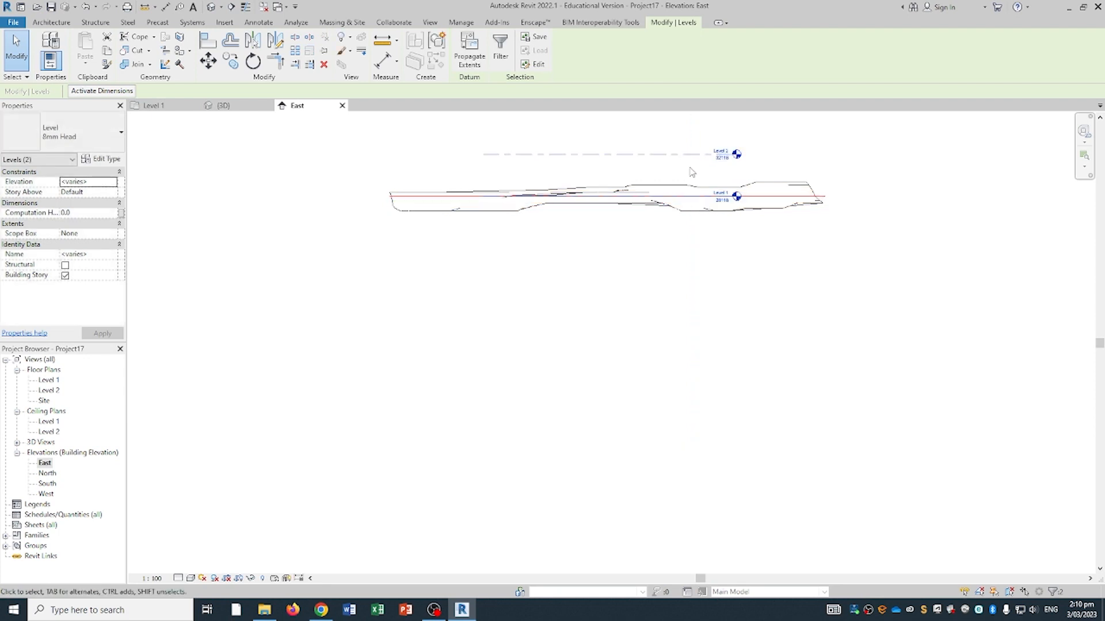
middle_drag(689, 168, 676, 252)
scroll(641, 270, up, 2)
- Return to the 3D view and orbit to a front view of the raised levels
click(223, 108)
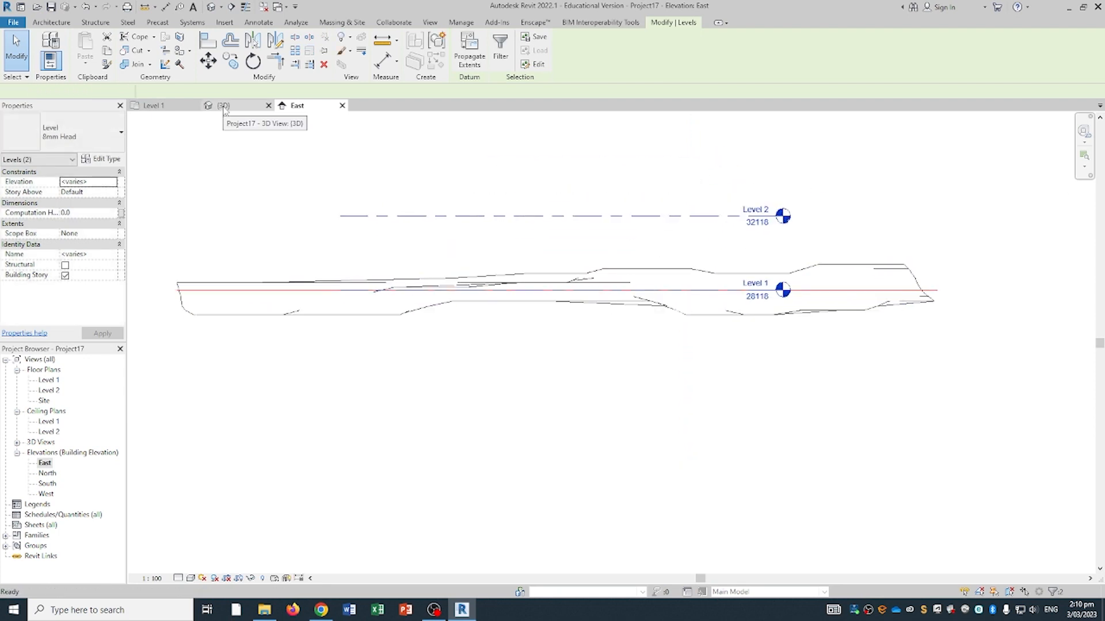
shift+middle_drag(560, 273, 367, 347)
shift+middle_drag(648, 335, 713, 372)
scroll(529, 305, up, 3)
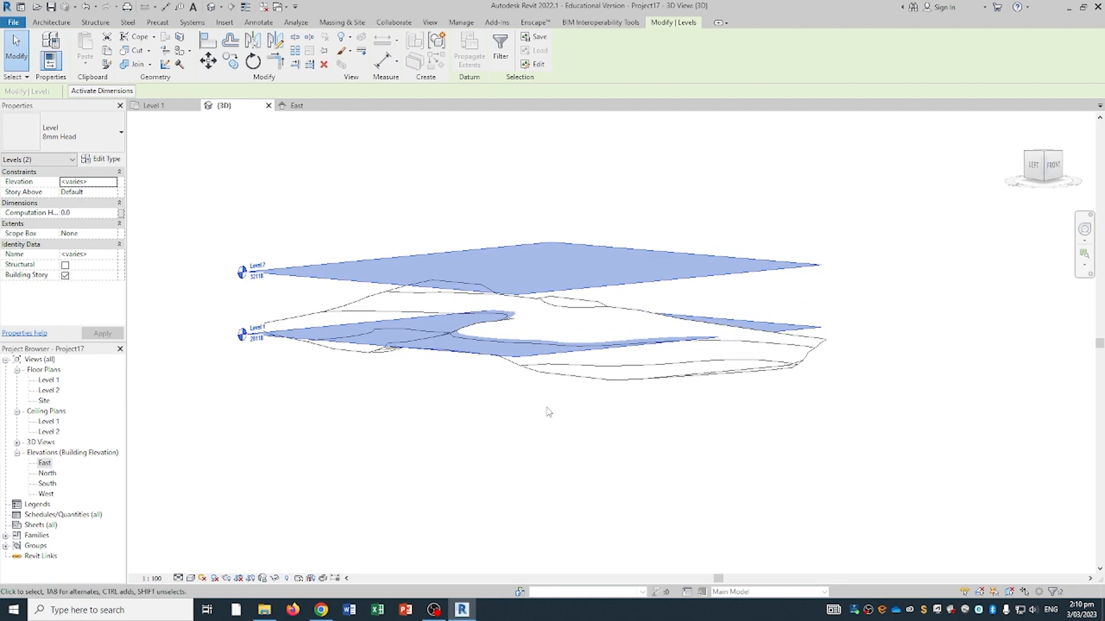
click(466, 410)
shift+middle_drag(466, 410, 329, 346)
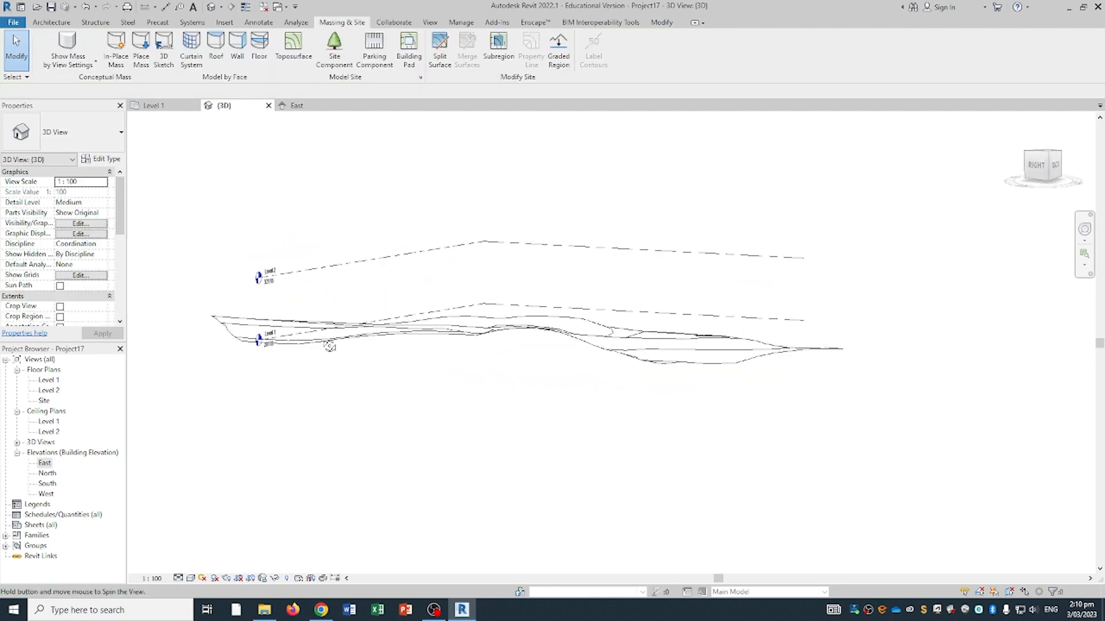
shift+middle_drag(553, 347, 465, 219)
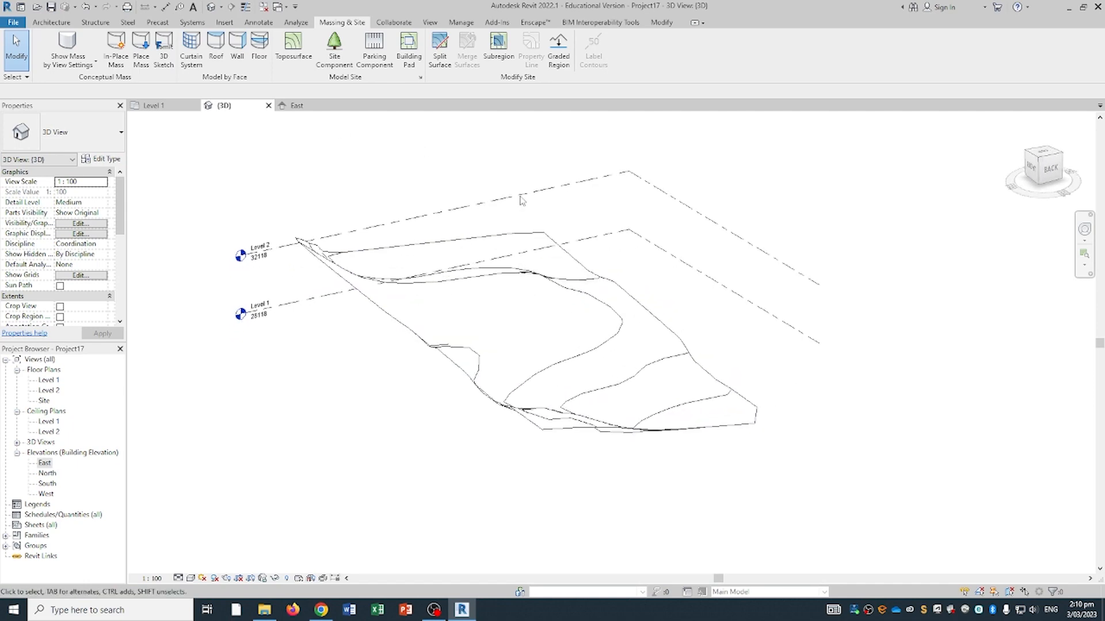
click(409, 51)
click(463, 40)
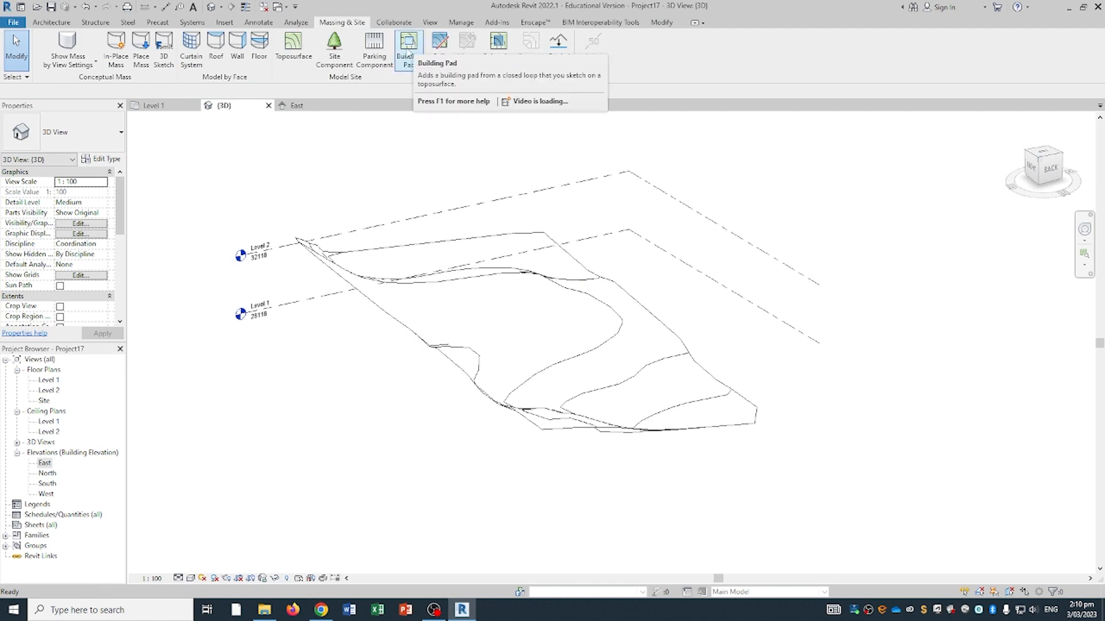
- Sketch a rectangular 5600 × 11300 building pad on the toposurface at Level 1 and finish it
click(411, 55)
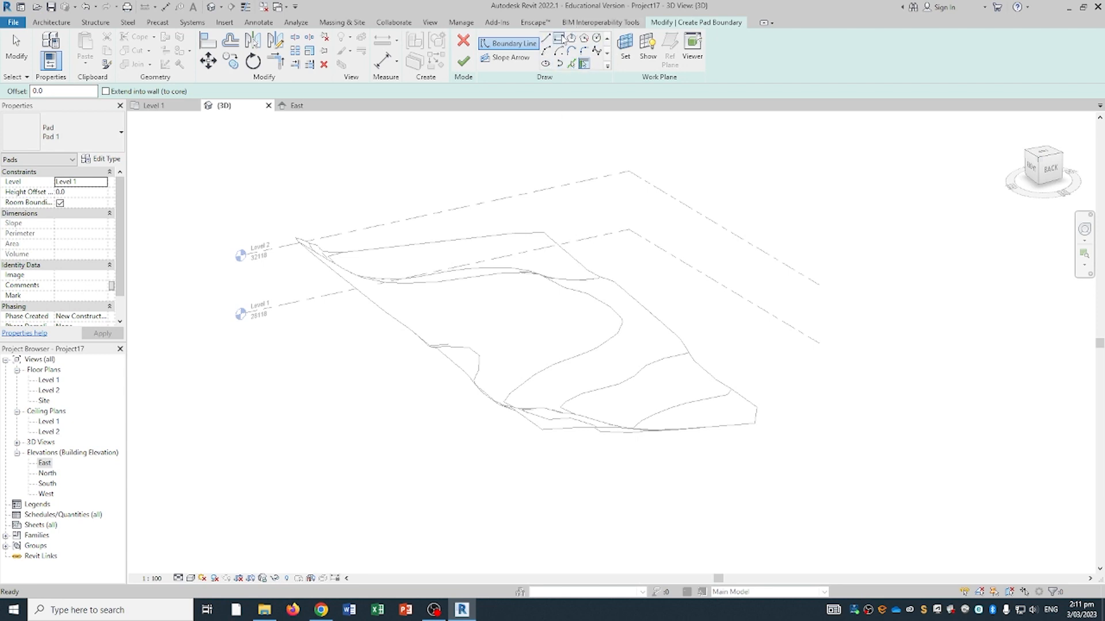
click(559, 39)
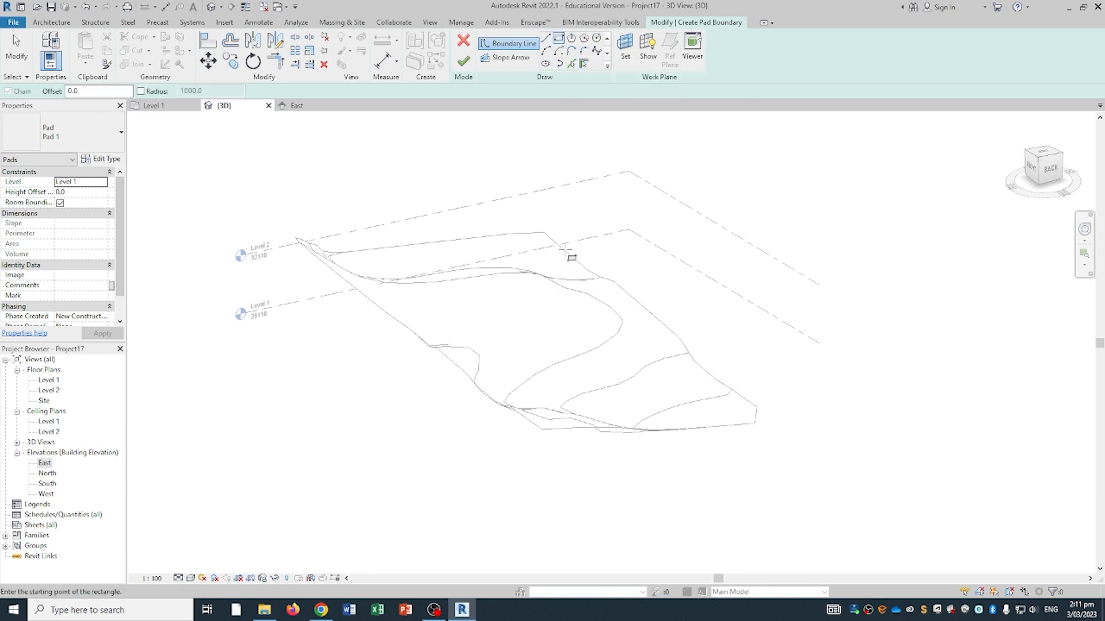
shift+middle_drag(520, 278, 515, 333)
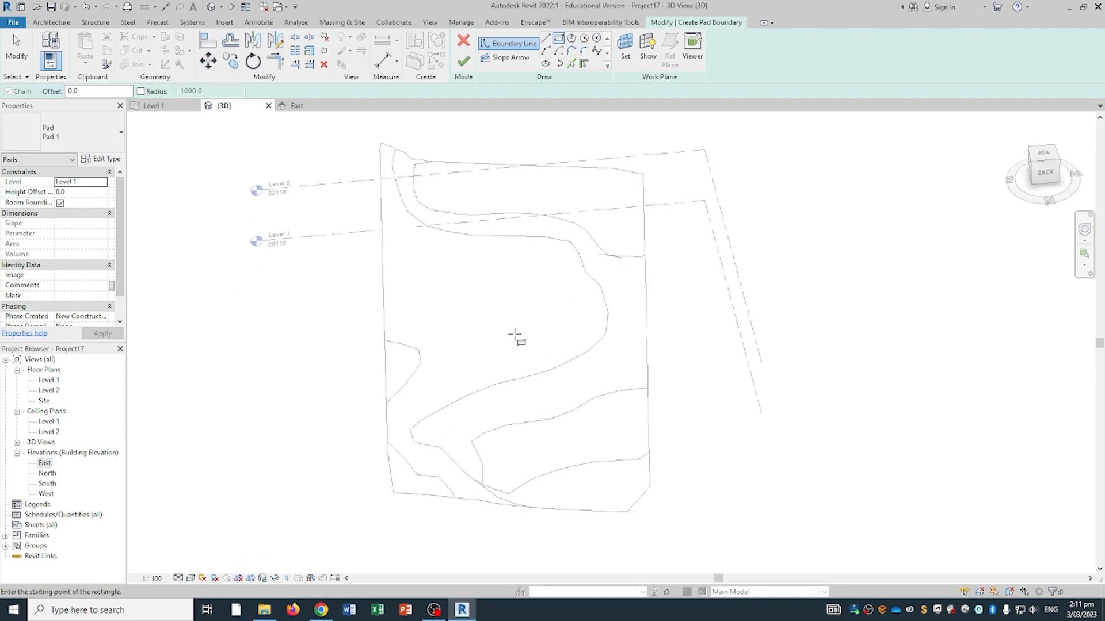
click(459, 248)
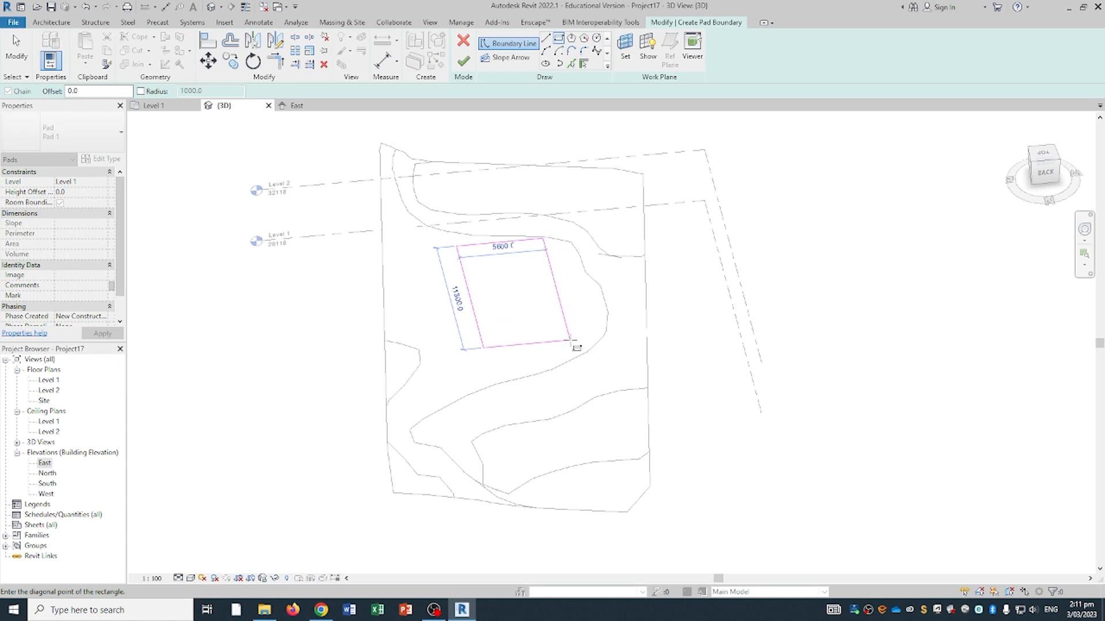
click(570, 342)
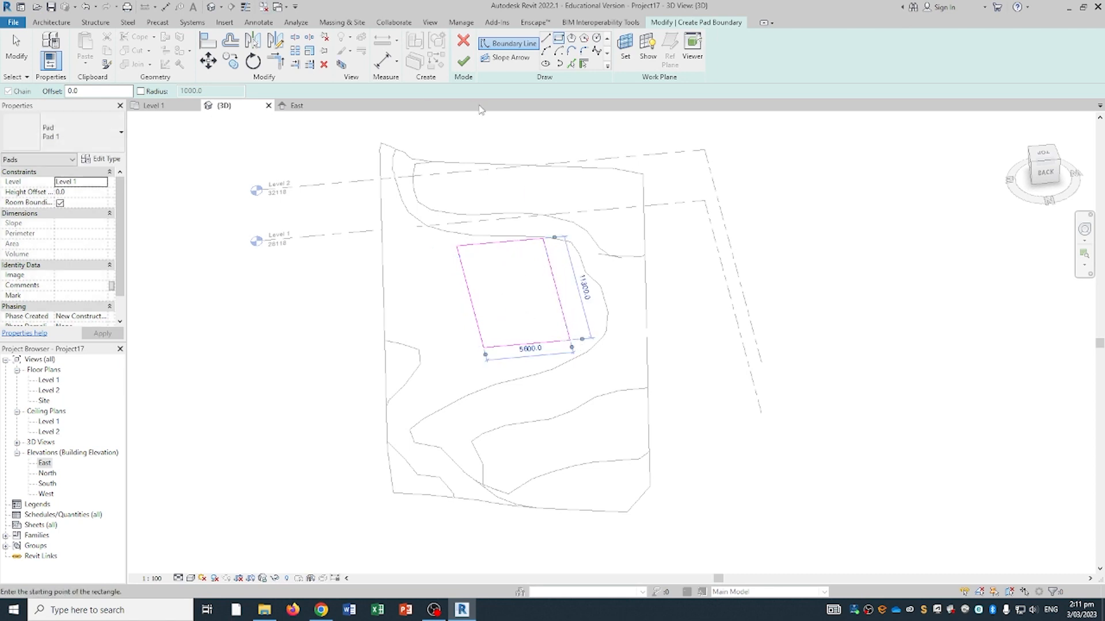
click(466, 64)
mouse_move(322, 173)
shift+middle_down()
mouse_move(387, 167)
mouse_move(409, 271)
mouse_move(486, 244)
mouse_move(496, 273)
mouse_move(489, 254)
mouse_move(527, 246)
mouse_move(459, 297)
shift+middle_up()
click(408, 207)
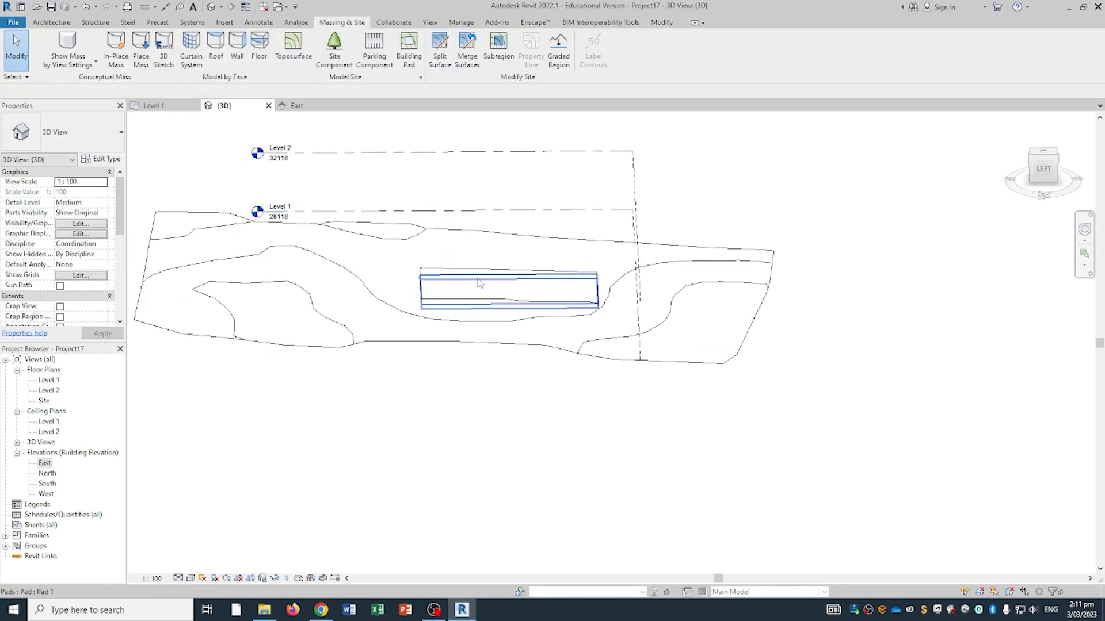
- From a tilted corner view of the site, start the Wall tool with Generic - 200mm walls
click(516, 289)
shift+middle_drag(521, 291, 471, 370)
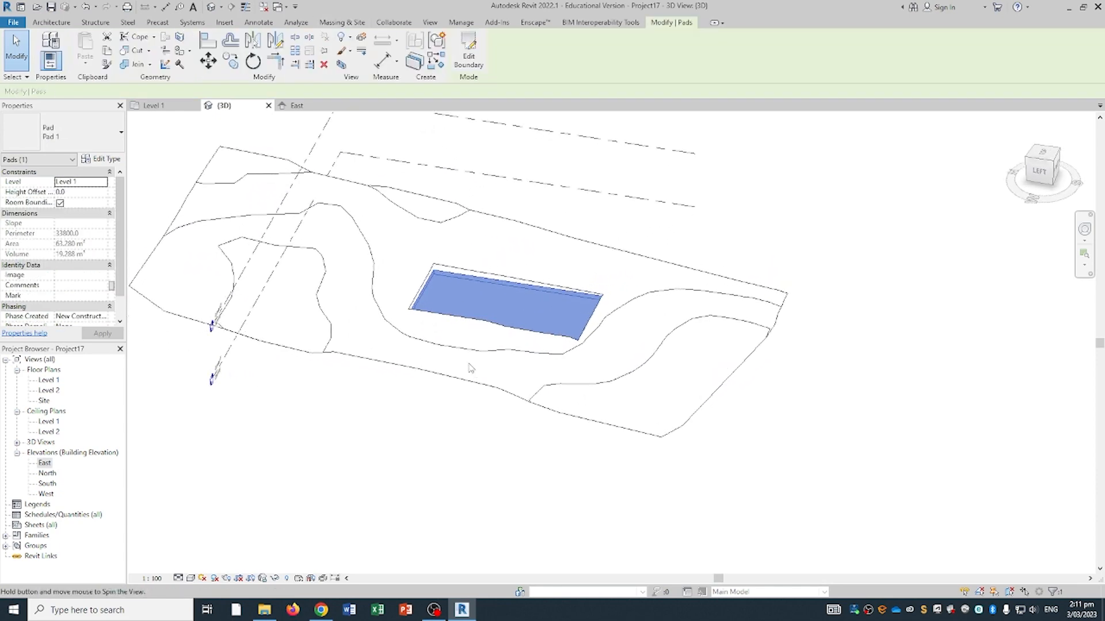
shift+middle_drag(504, 328, 439, 334)
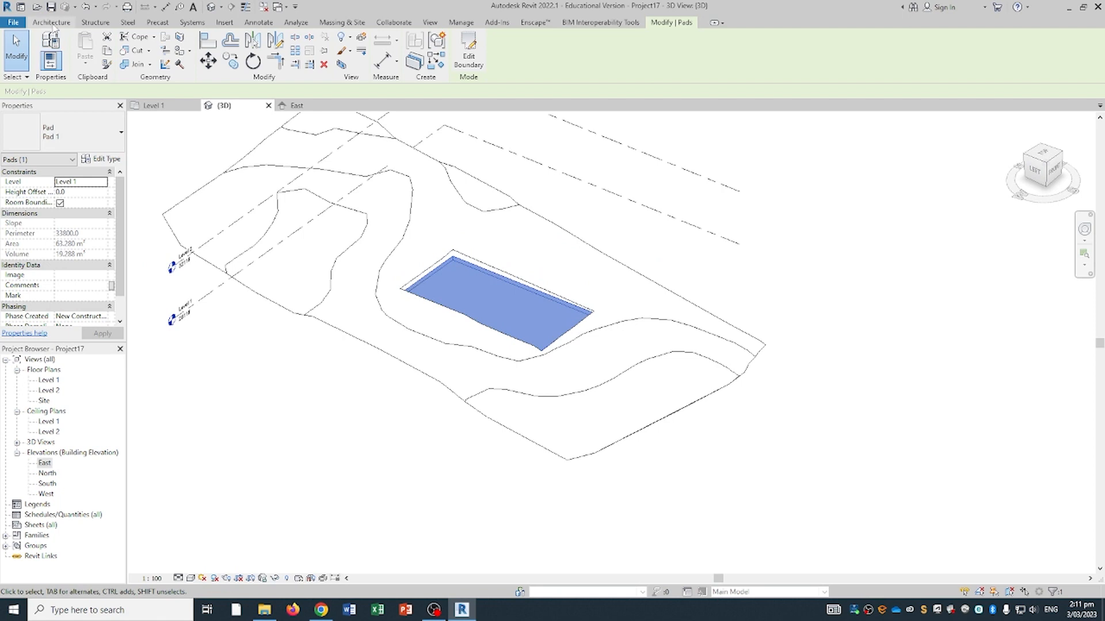
click(52, 23)
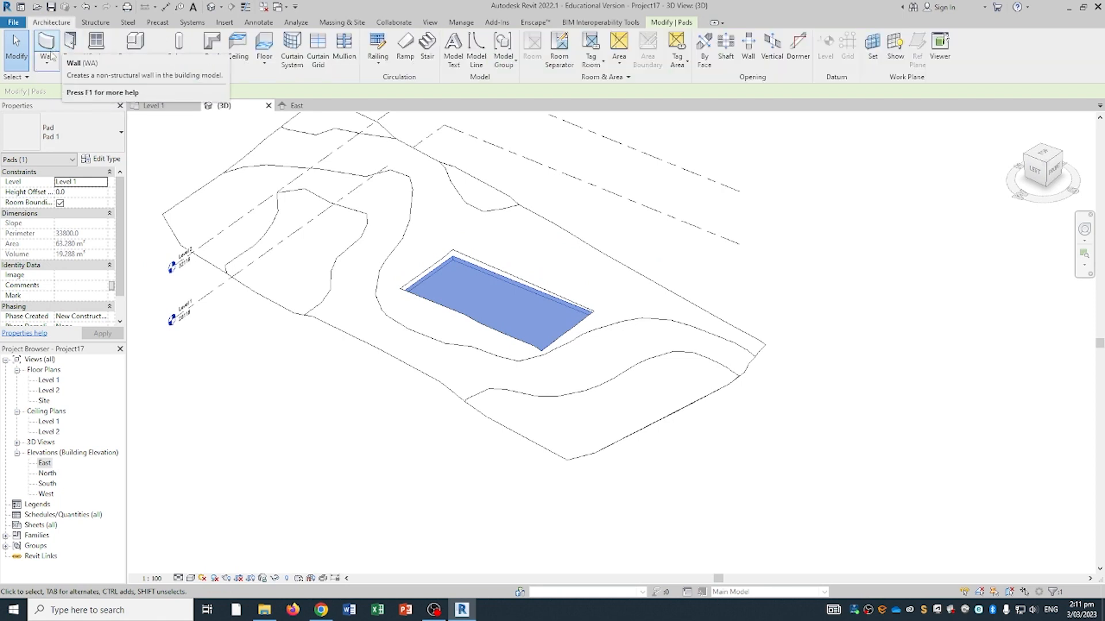
click(48, 46)
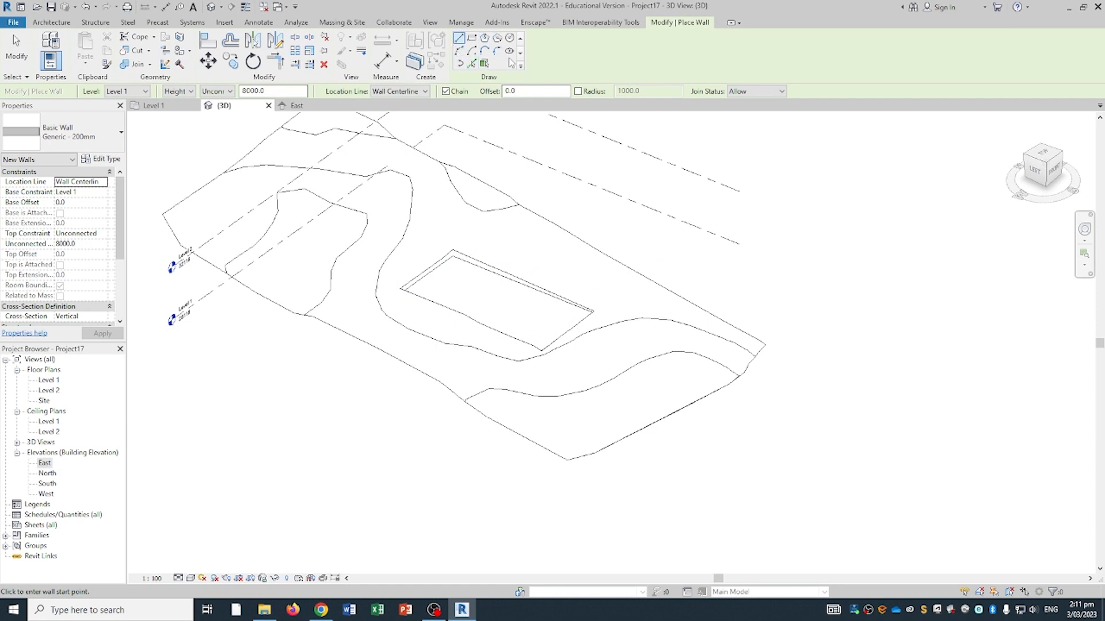
- Draw a corner-to-corner rectangle of Generic - 200mm walls on the pad, about 10200 × 4800
click(471, 39)
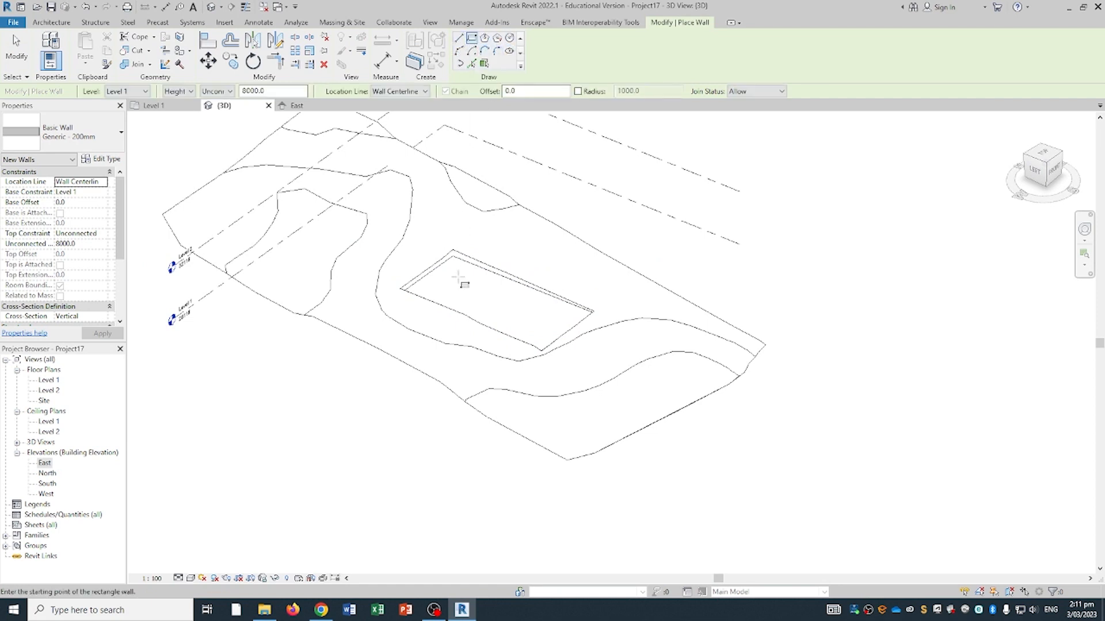
click(453, 255)
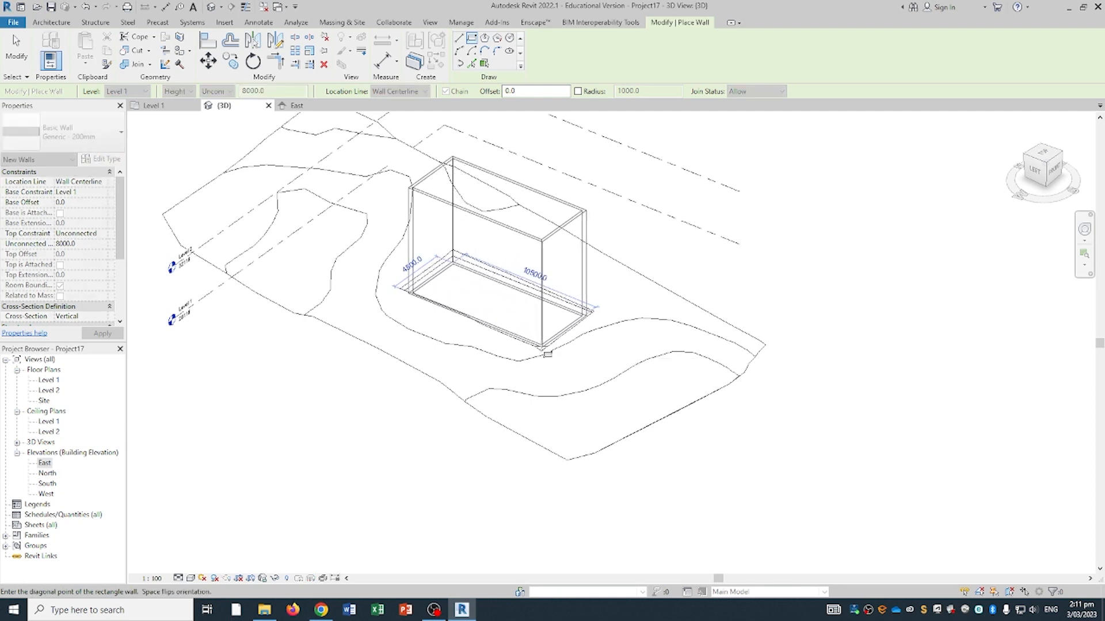
click(547, 354)
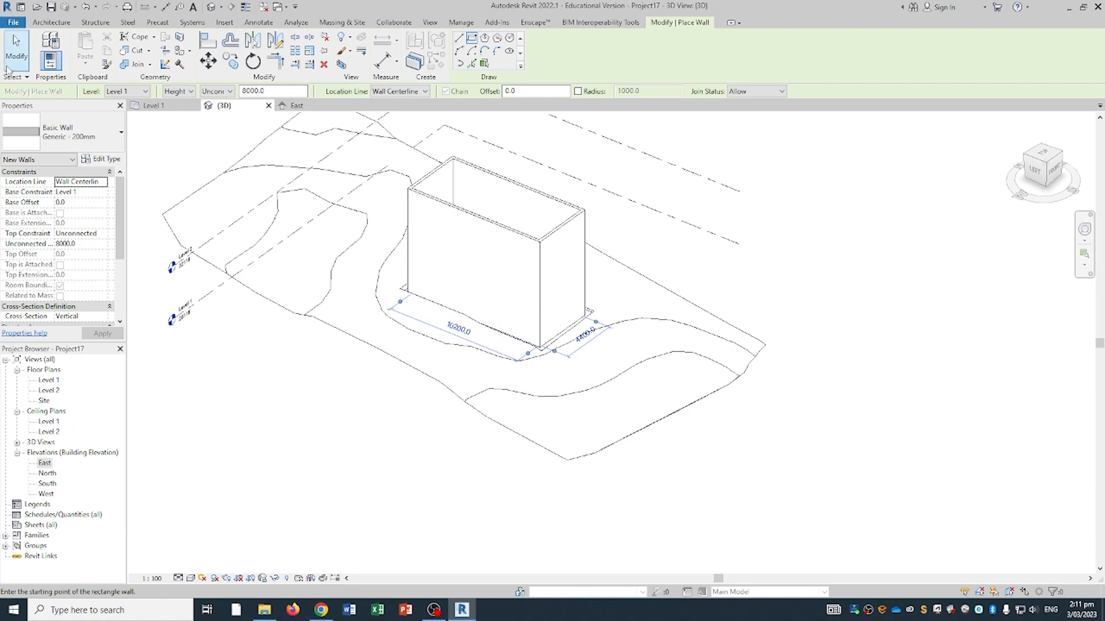
key(Escape)
key(Escape)
scroll(478, 256, down, 2)
shift+middle_drag(563, 286, 508, 145)
scroll(479, 171, up, 3)
shift+middle_drag(471, 226, 512, 241)
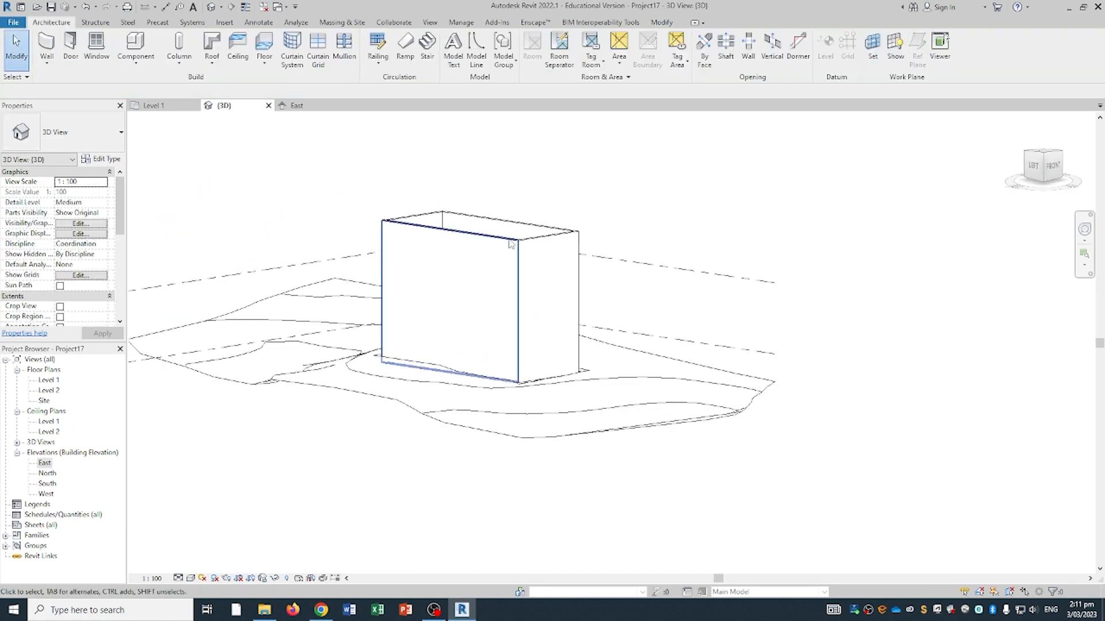
click(543, 243)
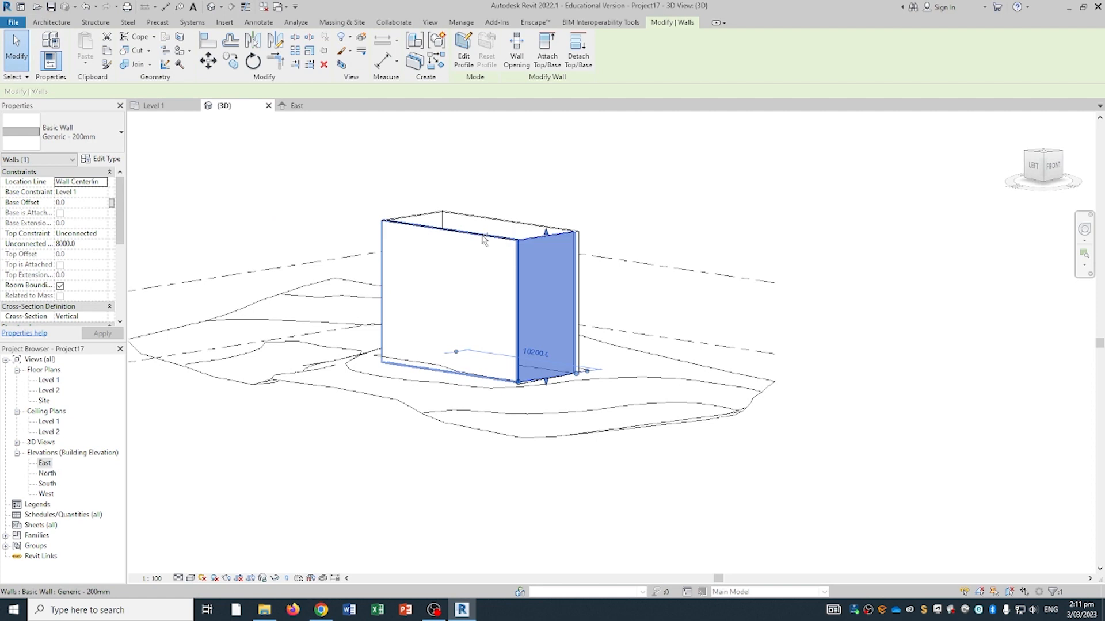
- Set Top Constraint to 'Up to level: Level 2' on all four walls, bringing them to 4000
ctrl+click(483, 240)
ctrl+click(436, 221)
ctrl+click(435, 220)
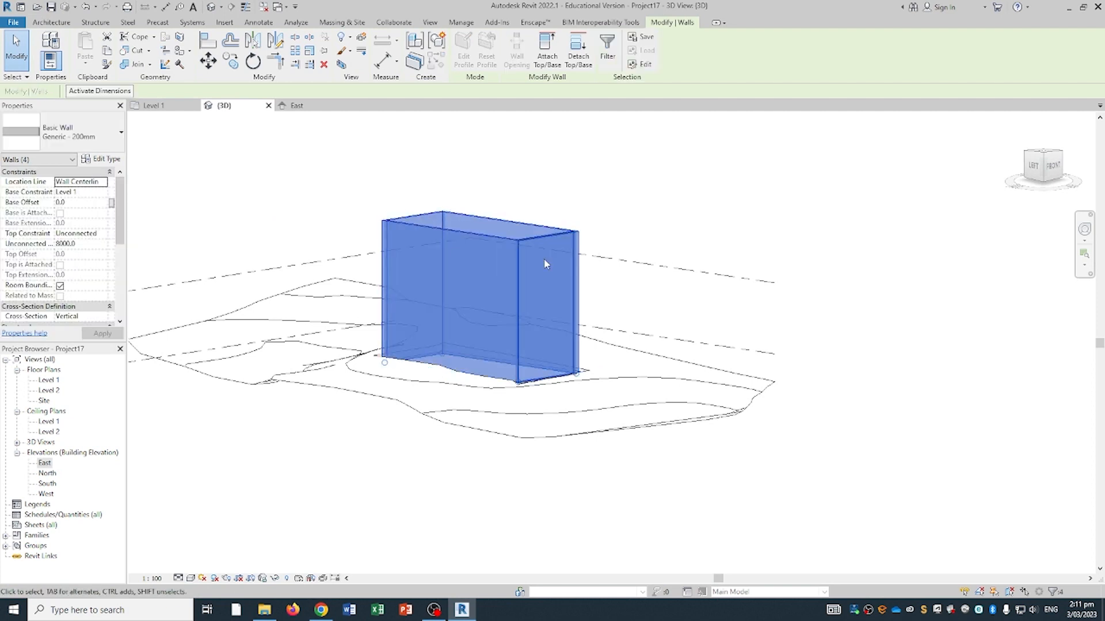
click(102, 236)
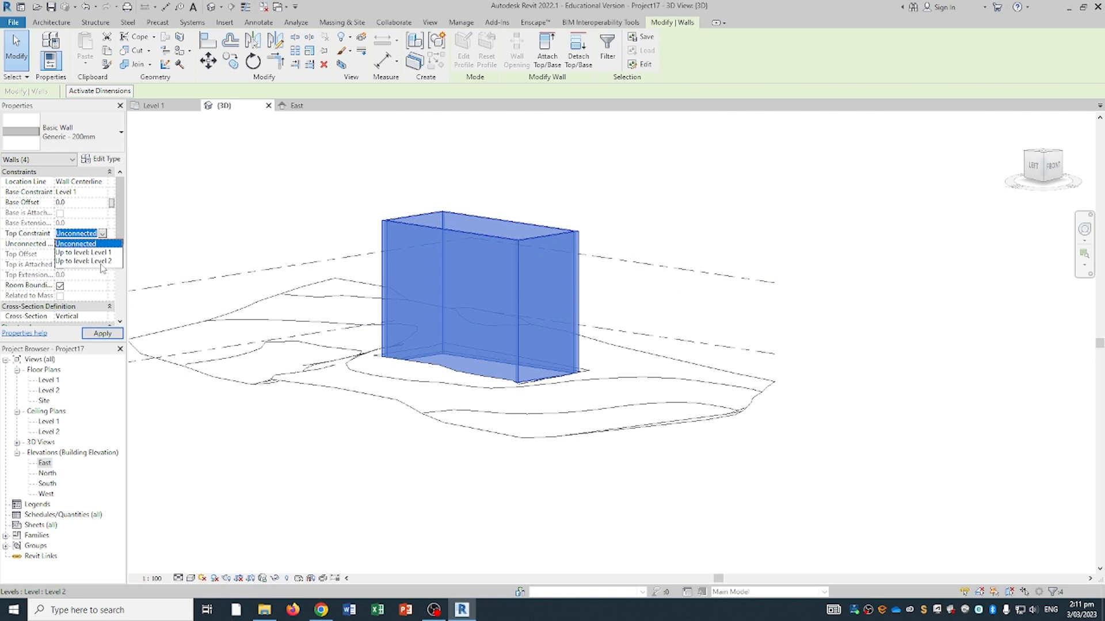
click(96, 262)
click(102, 334)
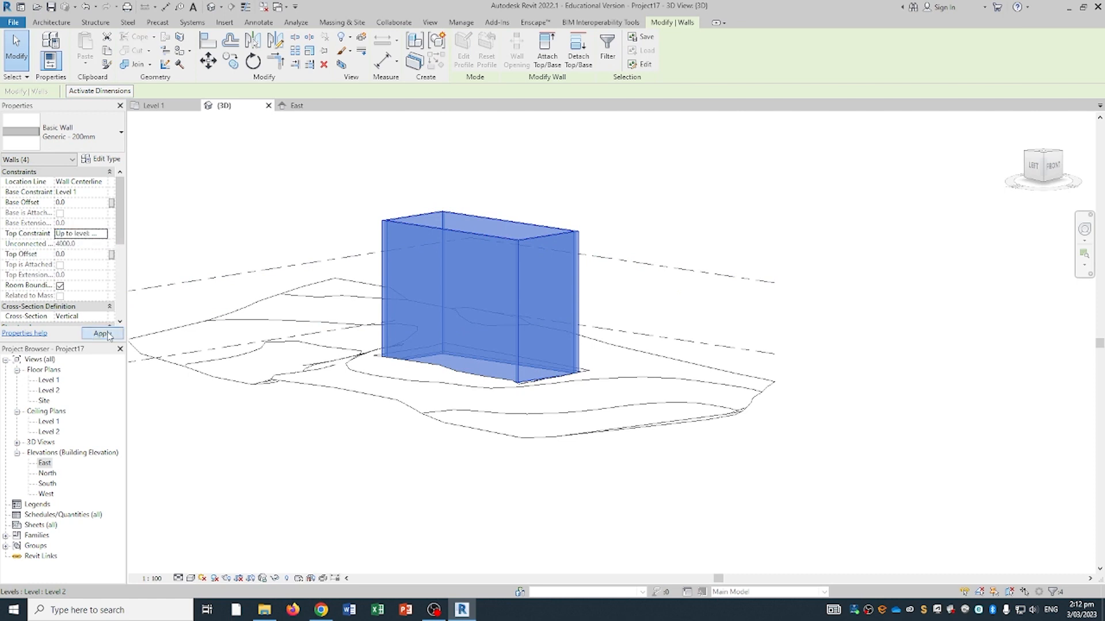
middle_drag(441, 336, 505, 371)
shift+middle_drag(504, 282, 485, 350)
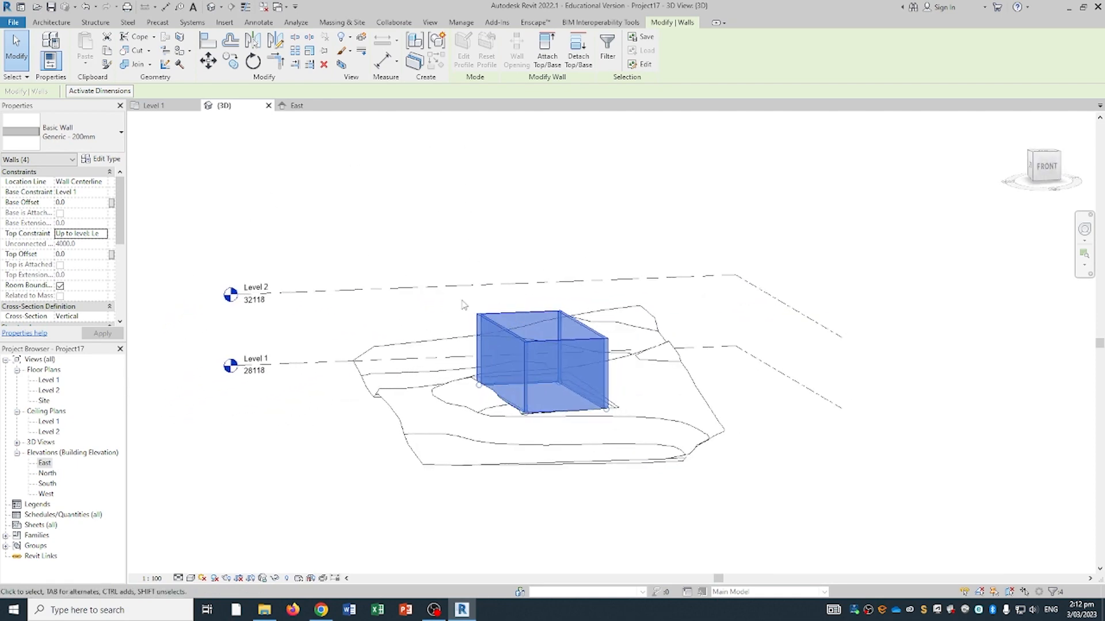
shift+middle_drag(461, 297, 525, 358)
key(Escape)
scroll(525, 358, up, 2)
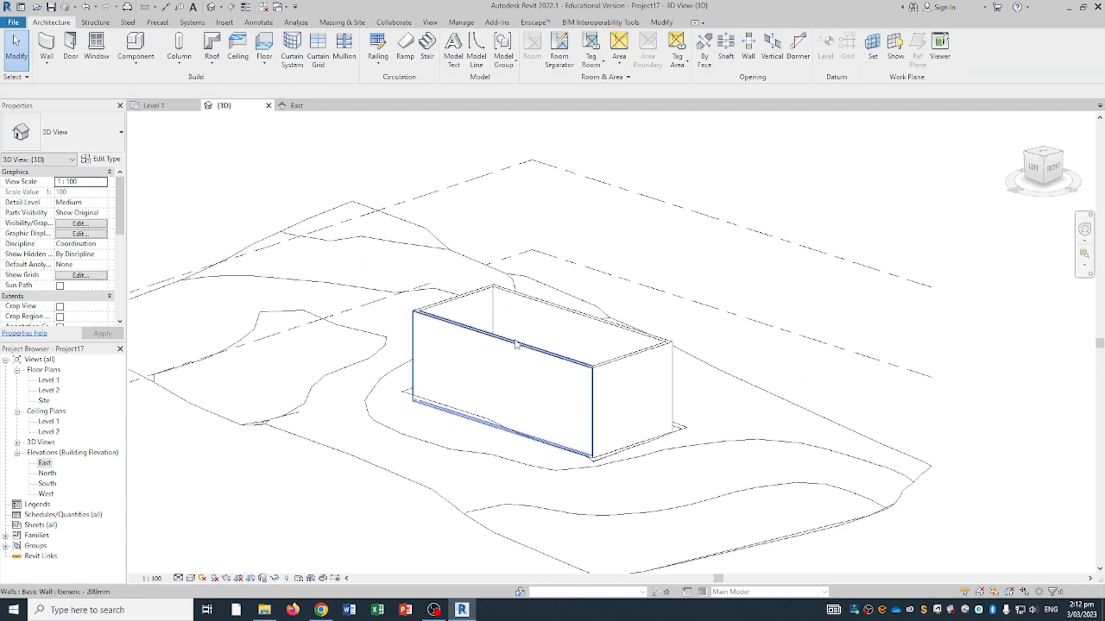
- Change one long wall's type to Curtain Wall: Exterior Glazing and orbit around the house
click(516, 345)
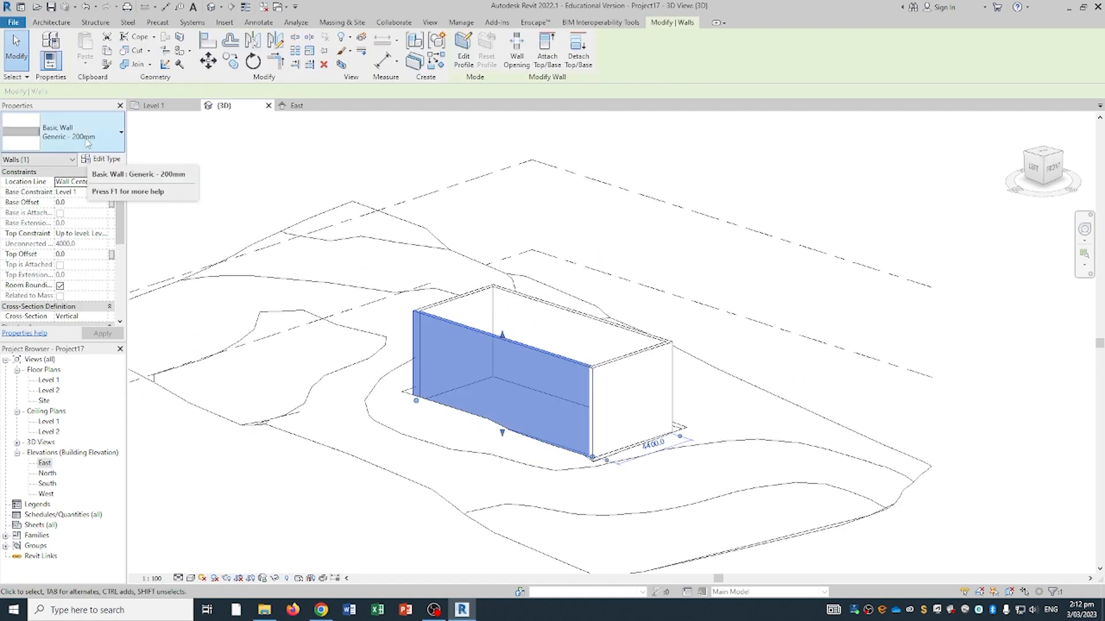
click(33, 132)
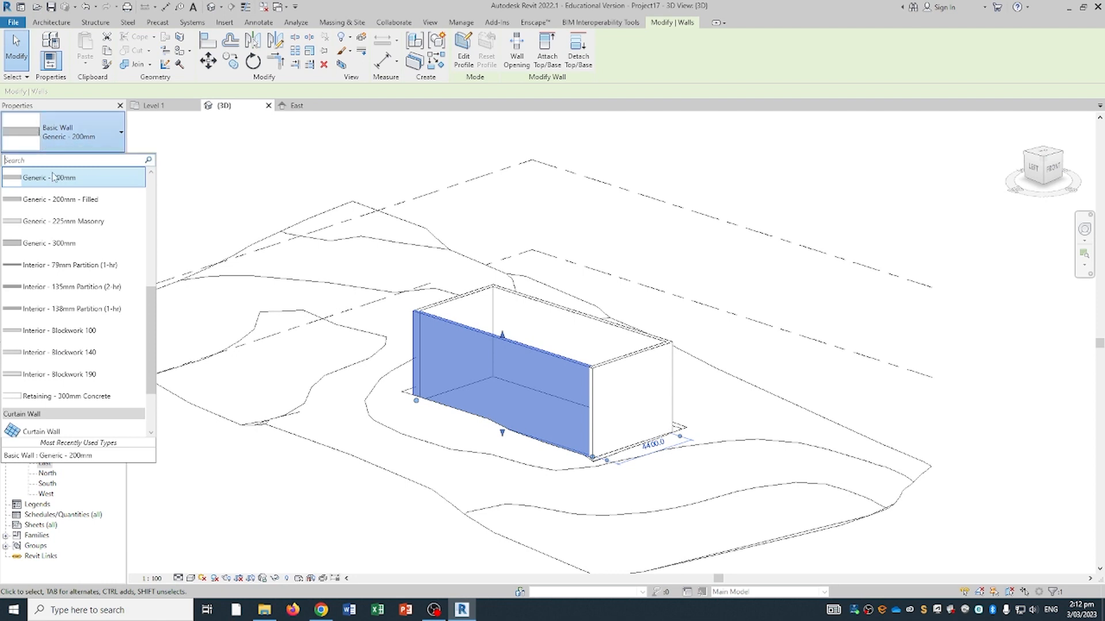
scroll(82, 280, down, 2)
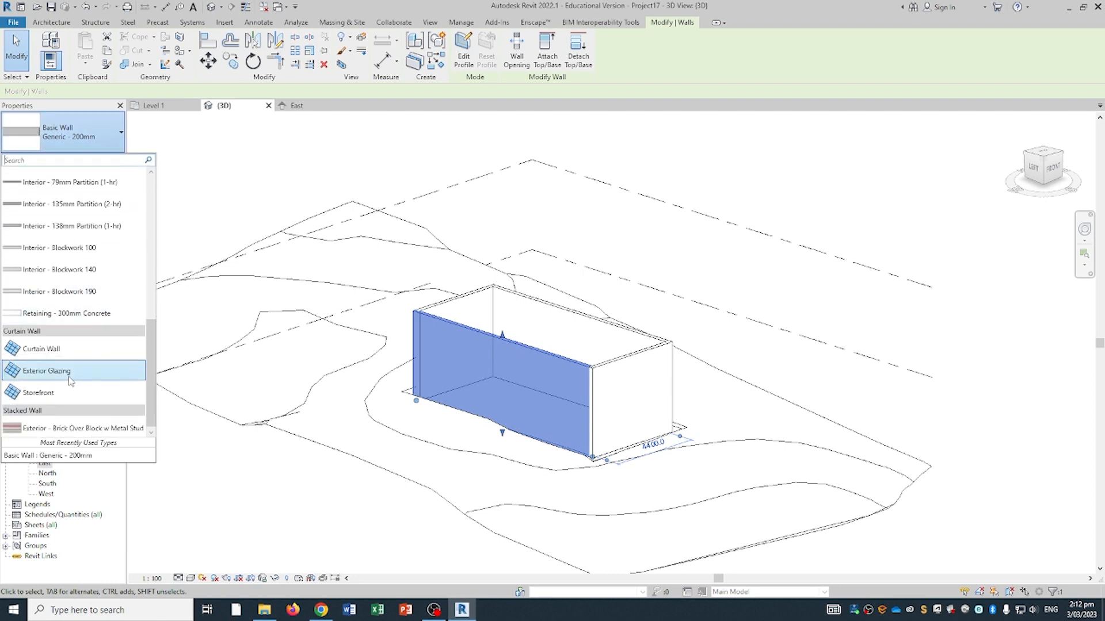
click(34, 375)
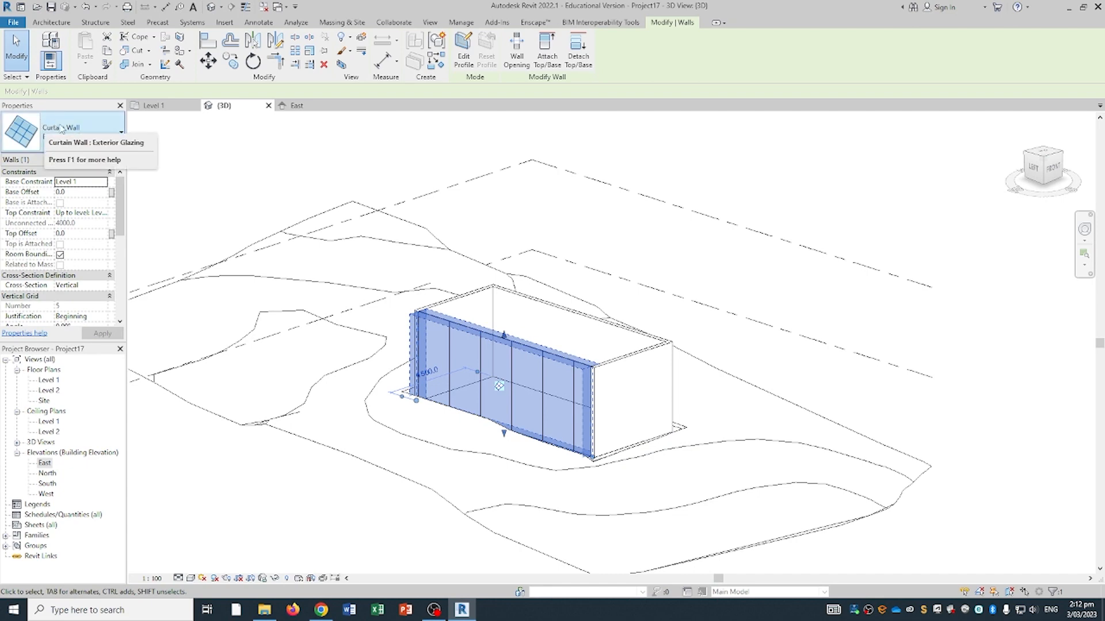
shift+middle_drag(318, 313, 591, 319)
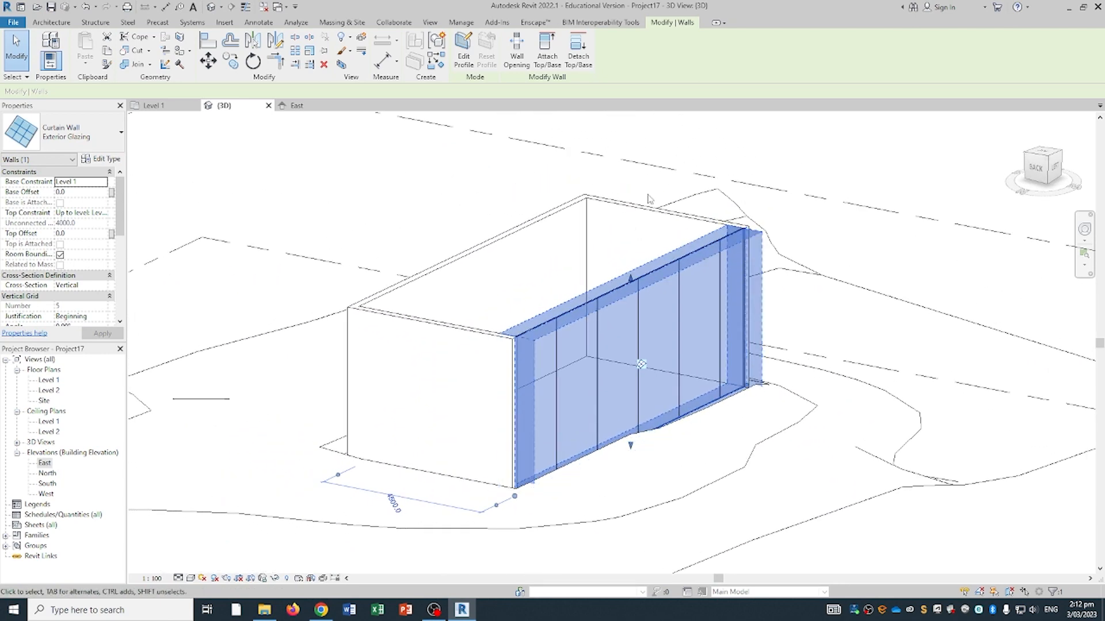
click(698, 141)
shift+middle_drag(529, 285, 684, 292)
shift+middle_drag(582, 309, 371, 242)
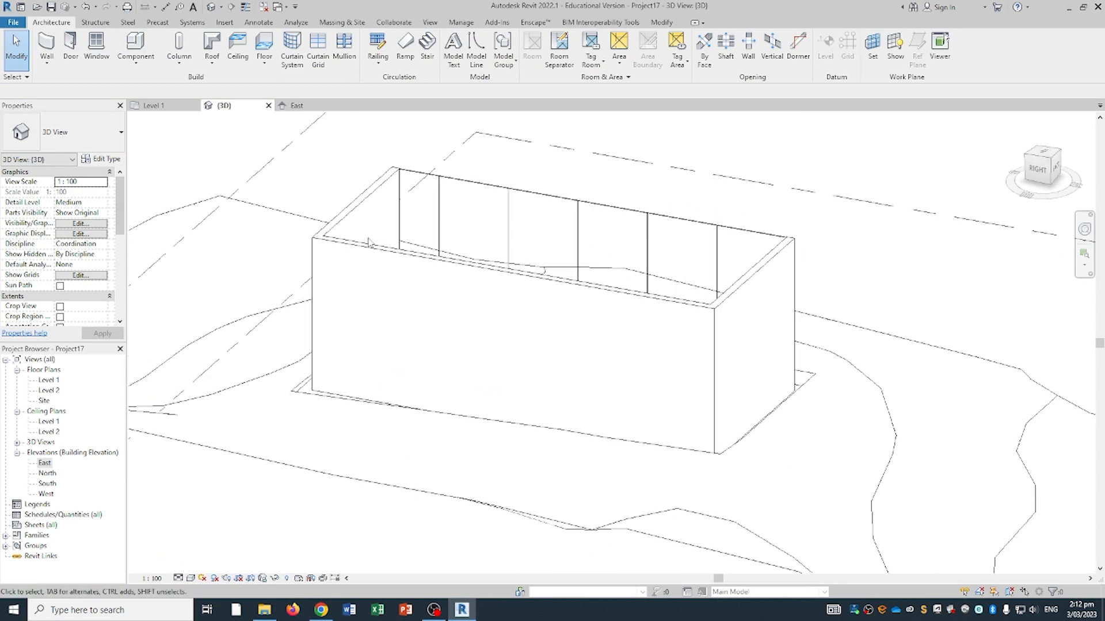
- Place a 0915 x 2134mm single-flush door near the left end of the long wall
click(71, 52)
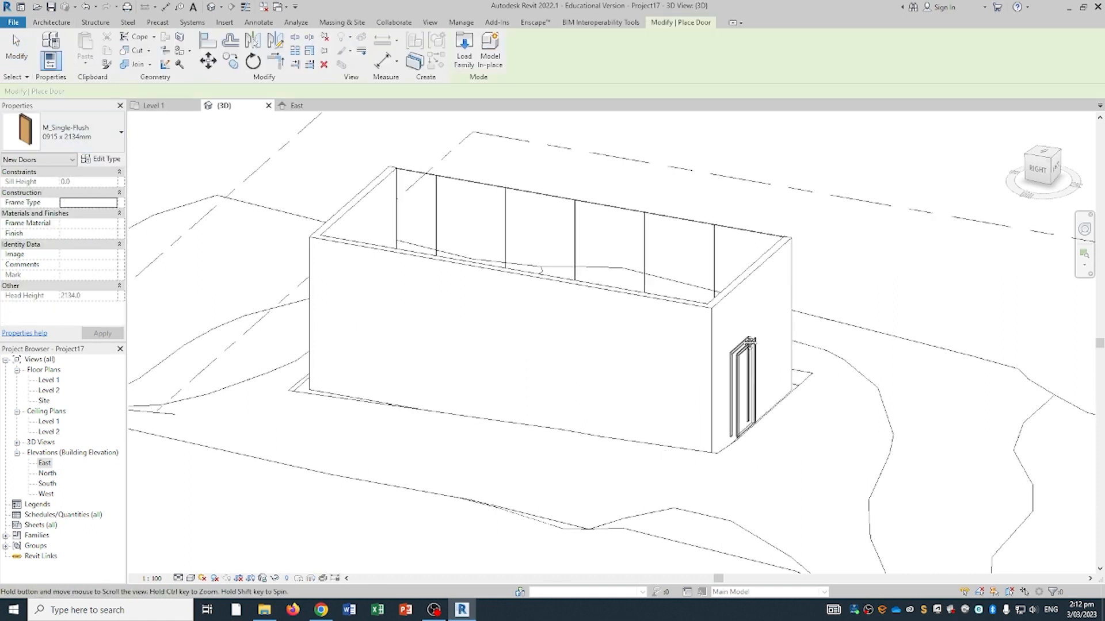
shift+middle_drag(751, 334, 801, 345)
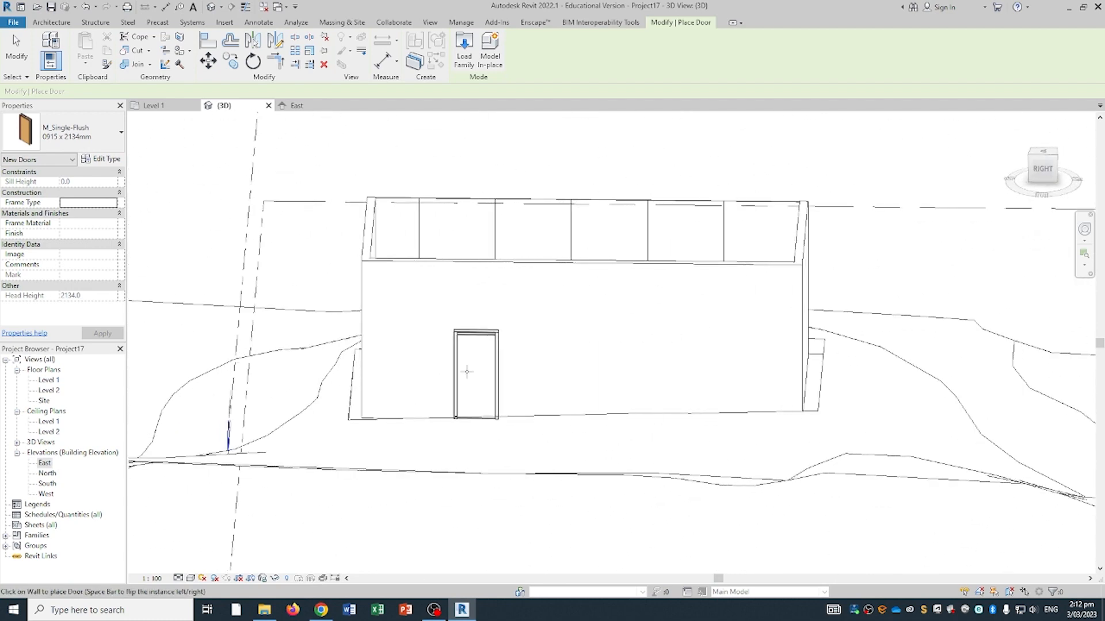
click(447, 374)
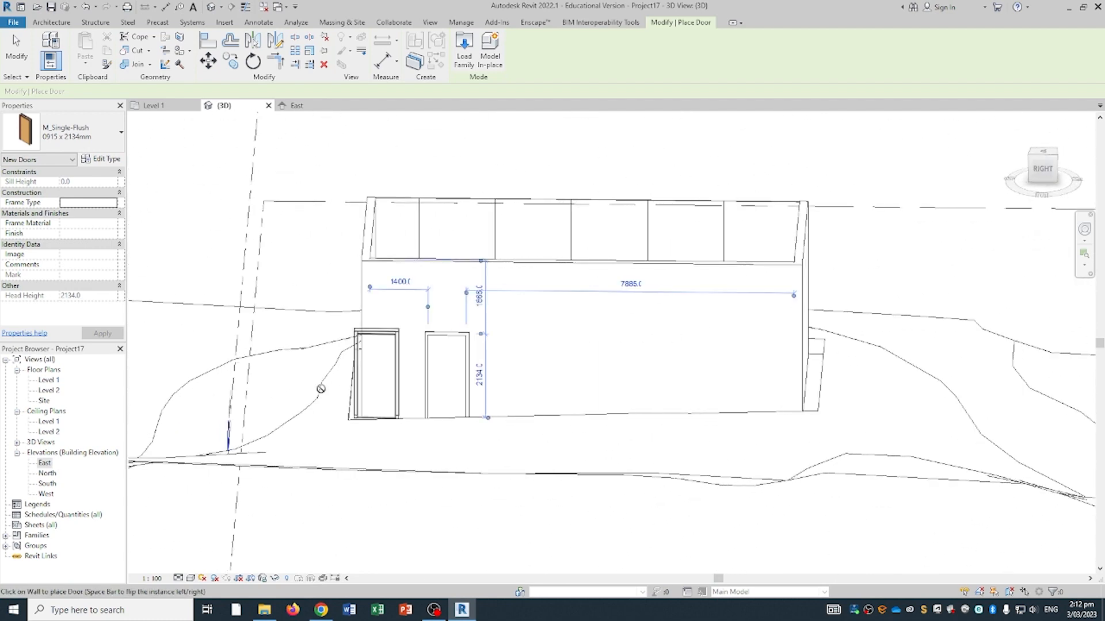
click(50, 23)
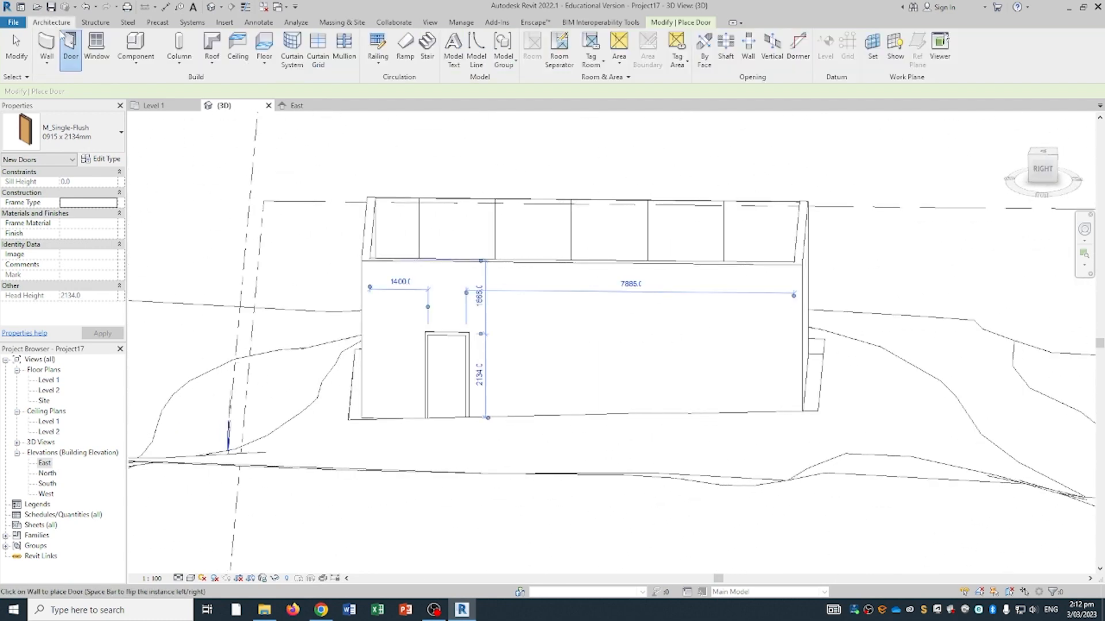
- Place three 0406 x 0610mm fixed windows along the same wall and select the first
click(96, 52)
click(524, 347)
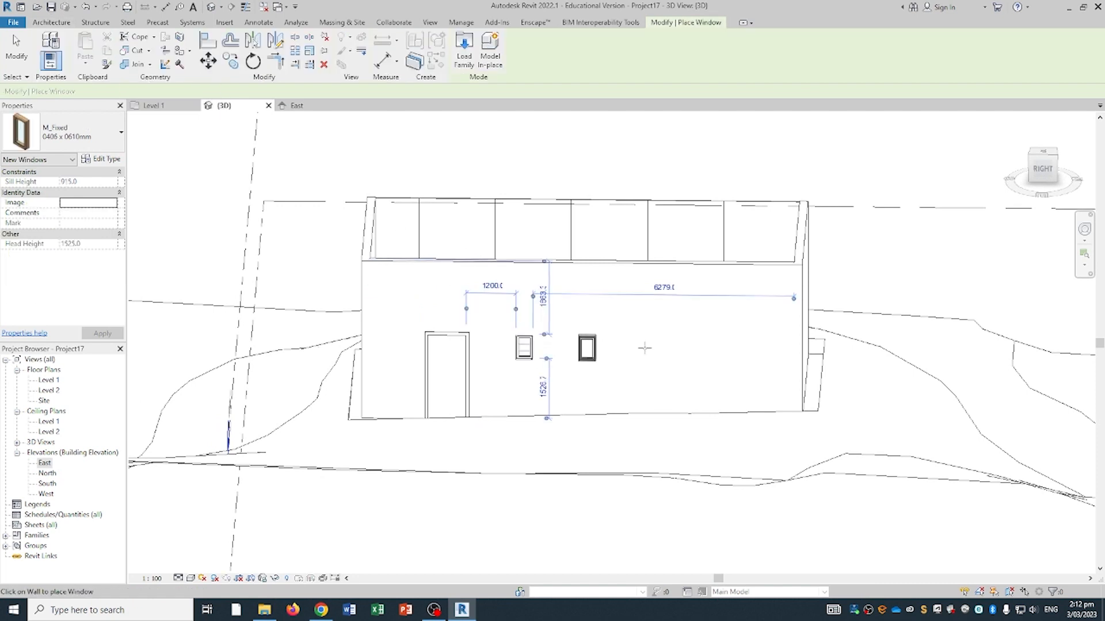
click(627, 347)
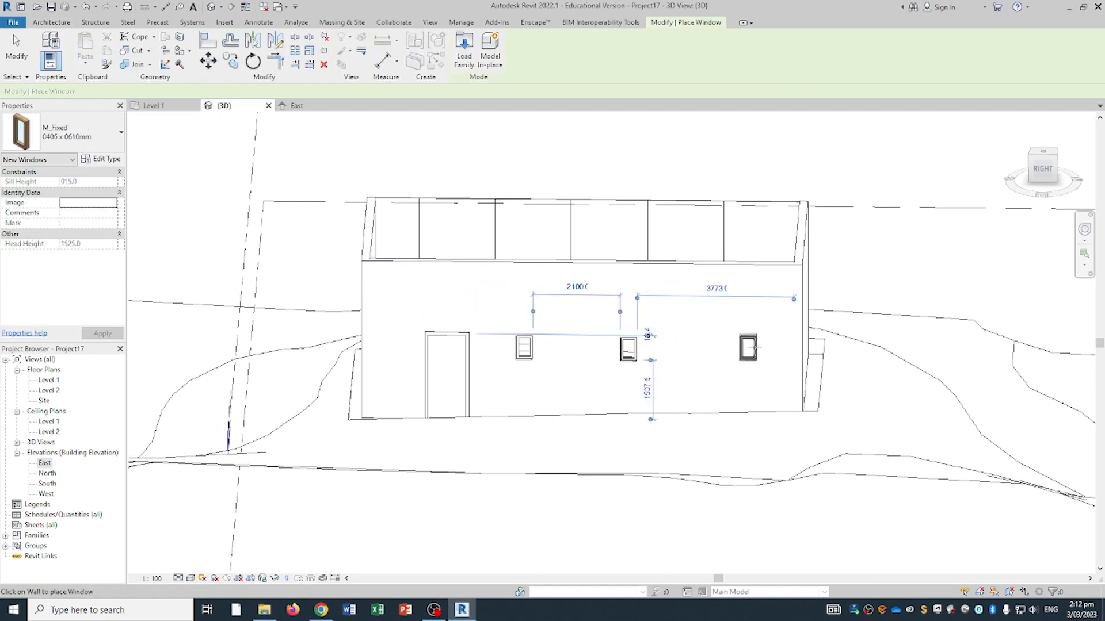
click(745, 348)
shift+middle_drag(768, 361, 769, 334)
key(Escape)
key(Escape)
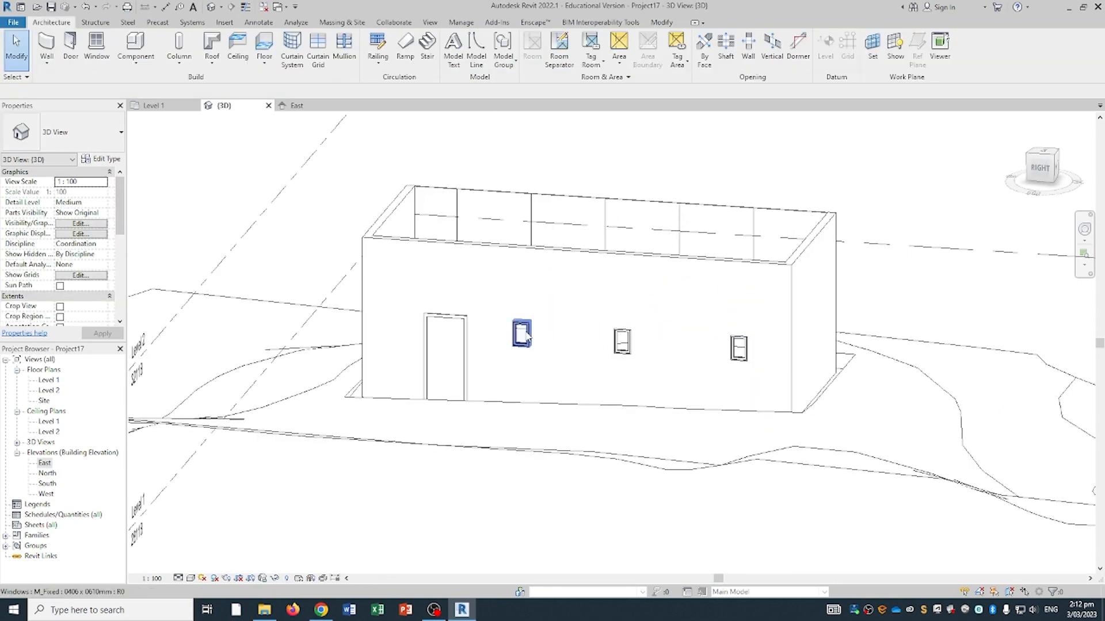
scroll(535, 340, up, 3)
middle_drag(533, 346, 532, 357)
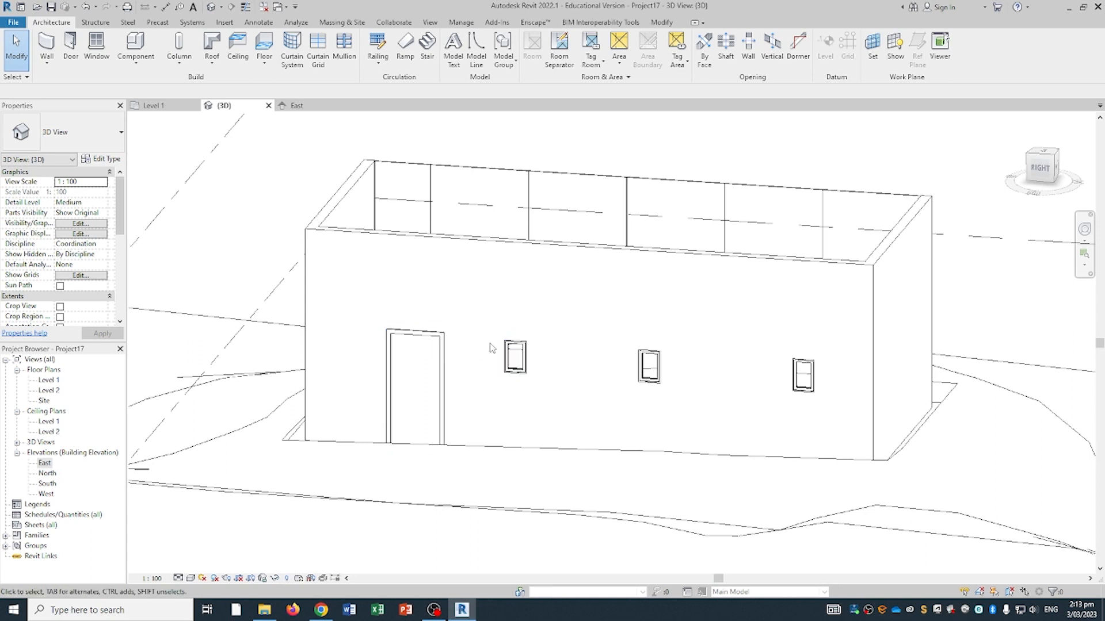
click(515, 356)
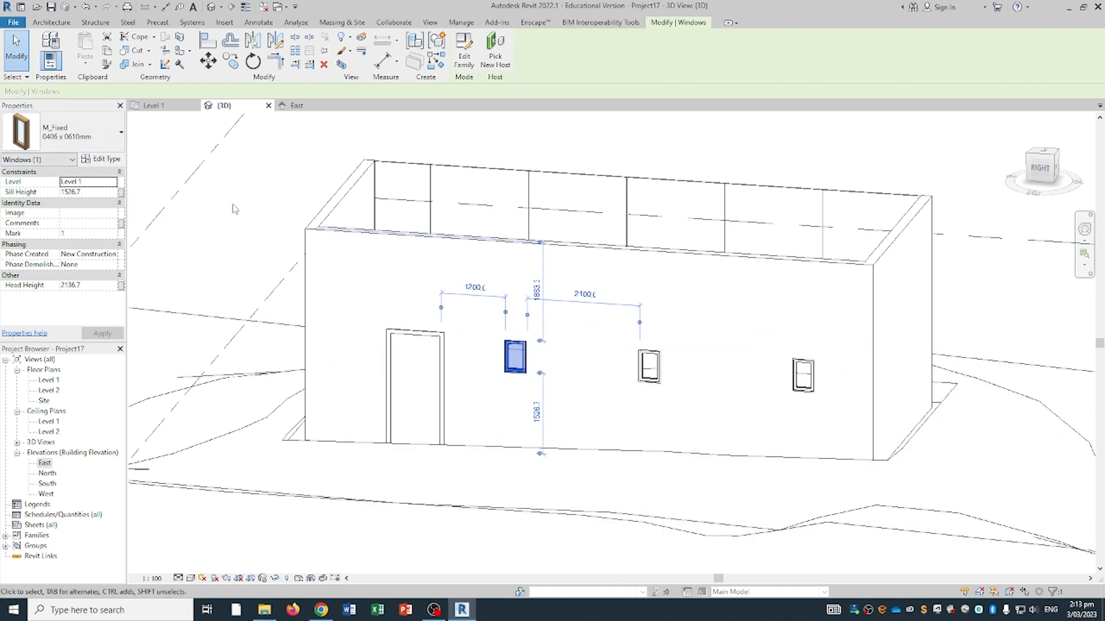
- Set the fixed window type's Height and Width to 1000 in its Type Properties
click(98, 163)
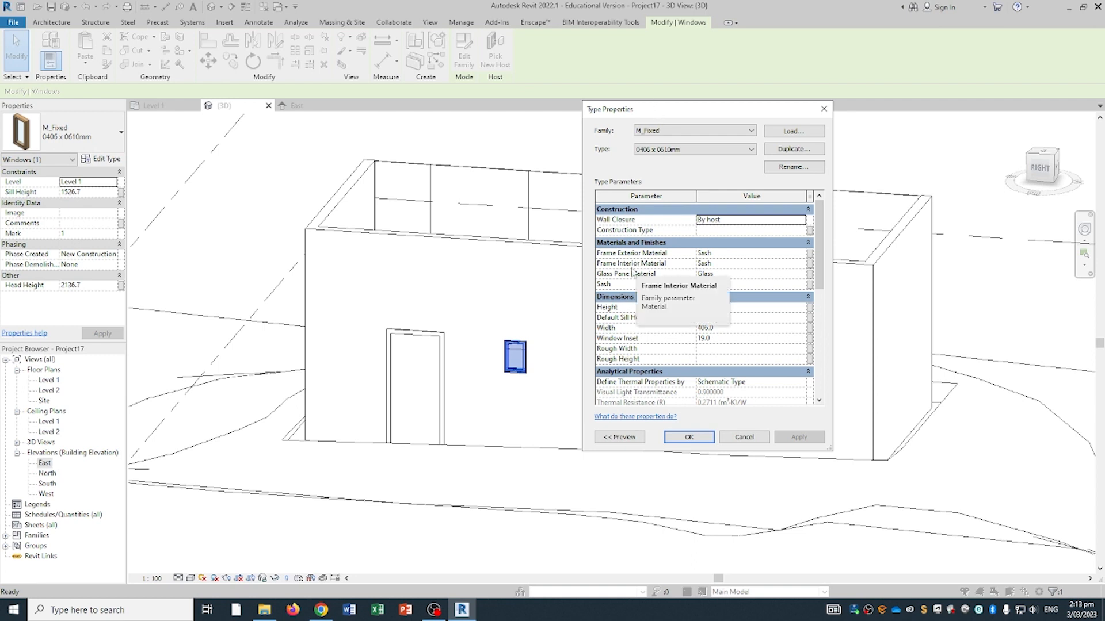
click(726, 306)
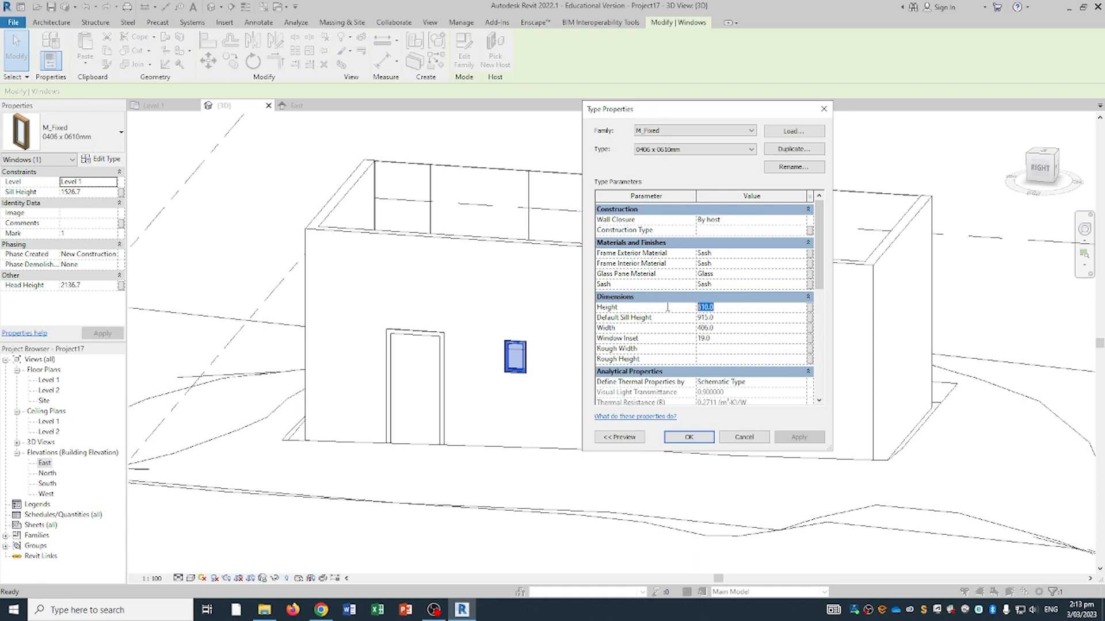
text(100)
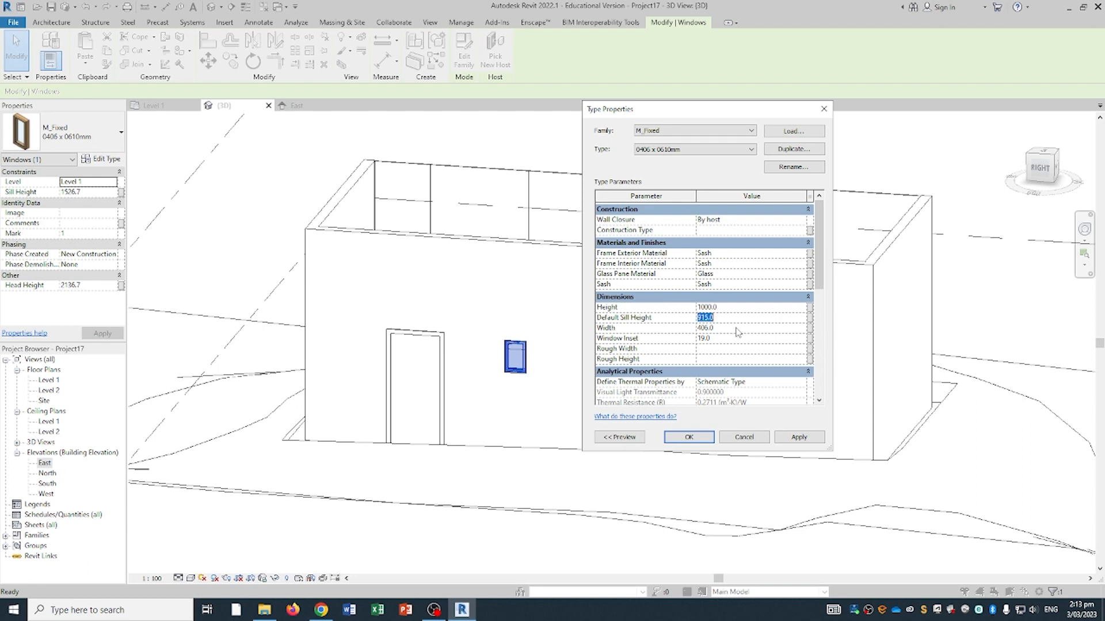
click(705, 328)
text(2)
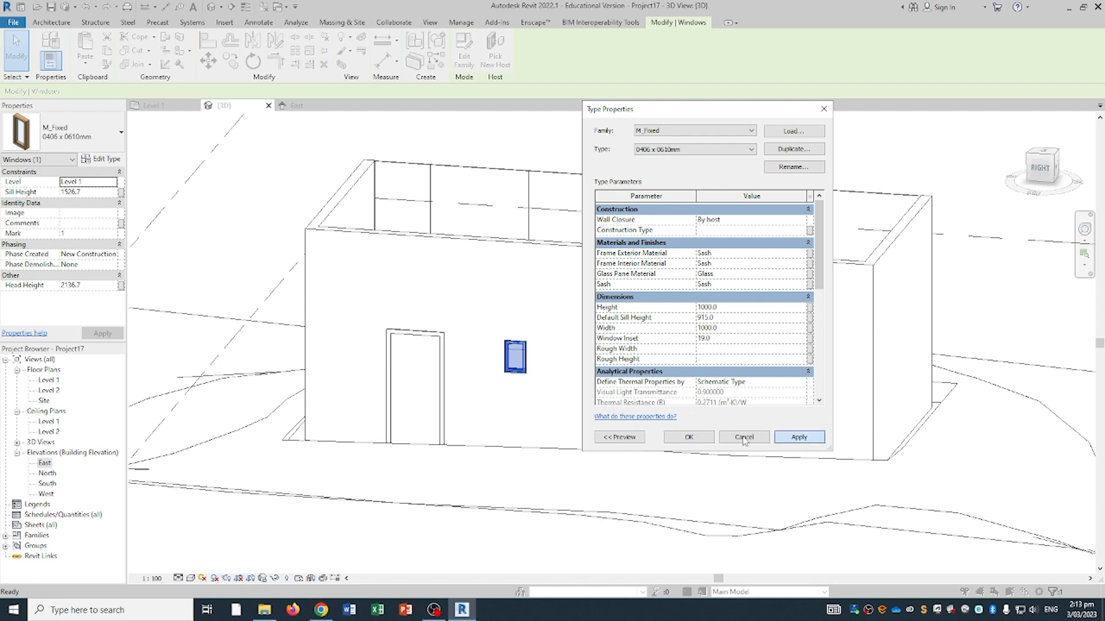
click(699, 438)
- Select each of the three windows in turn to confirm their new size
mouse_move(563, 374)
middle_down()
mouse_move(775, 345)
mouse_move(544, 370)
mouse_move(580, 360)
middle_up()
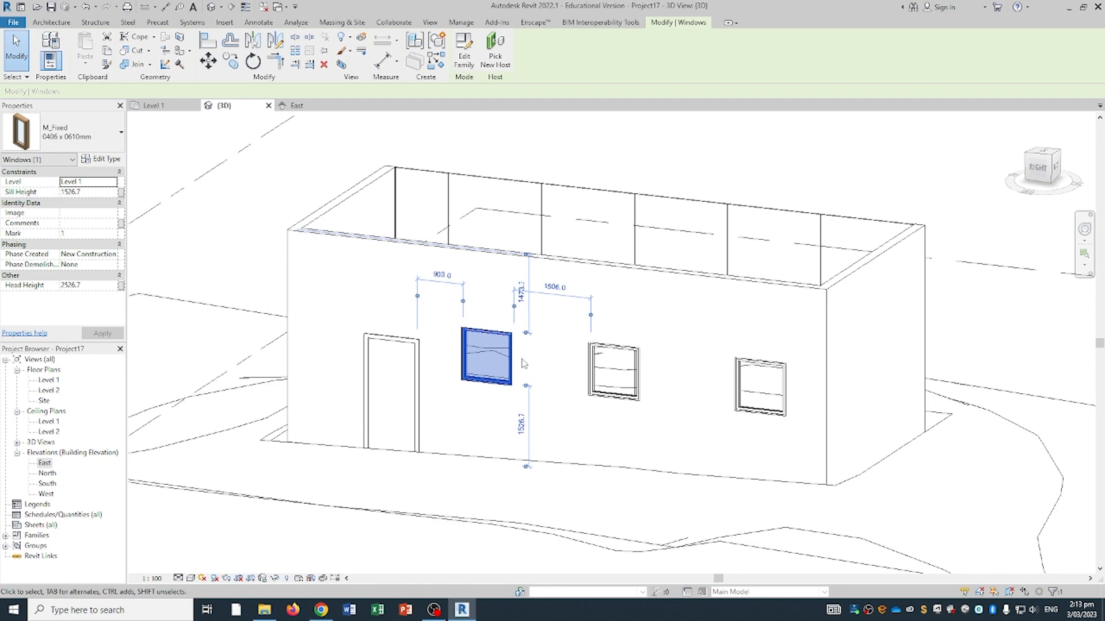
click(610, 354)
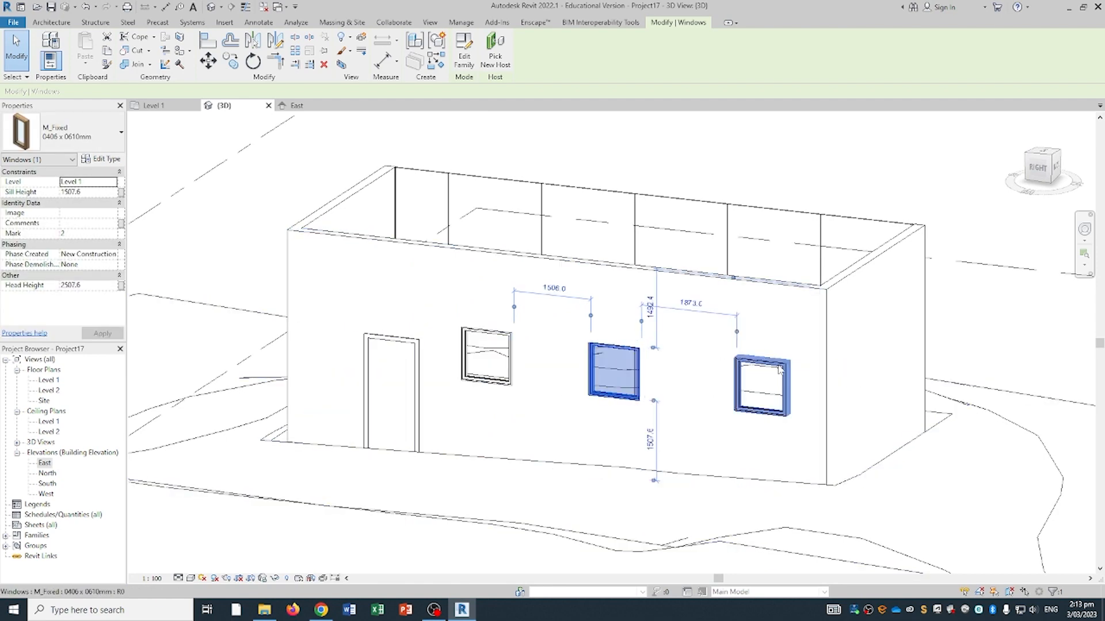
click(760, 385)
click(500, 357)
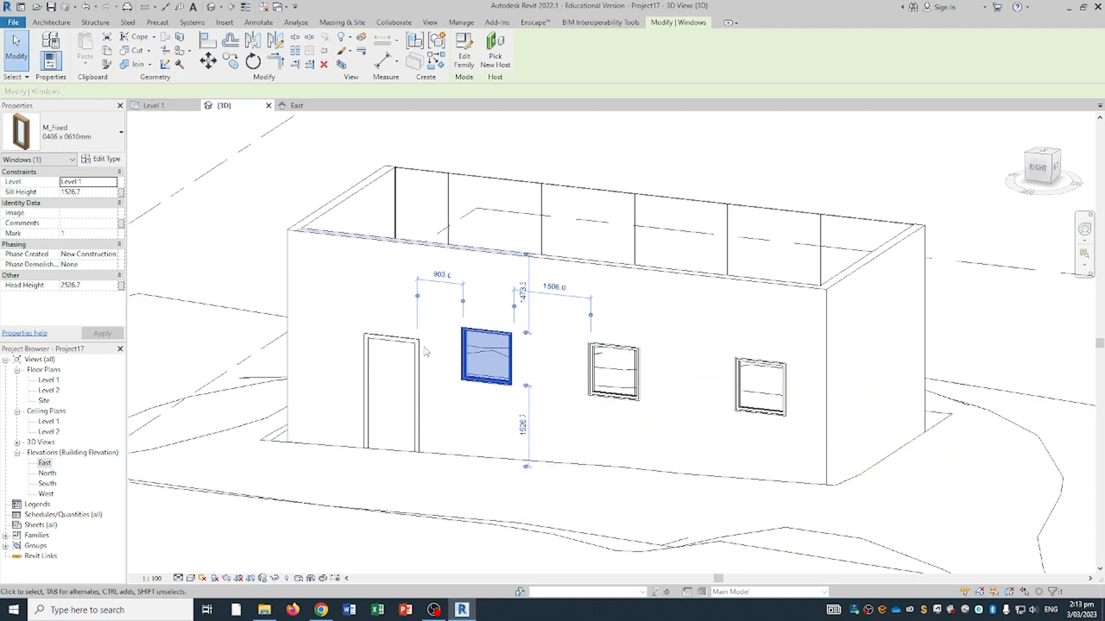
click(403, 374)
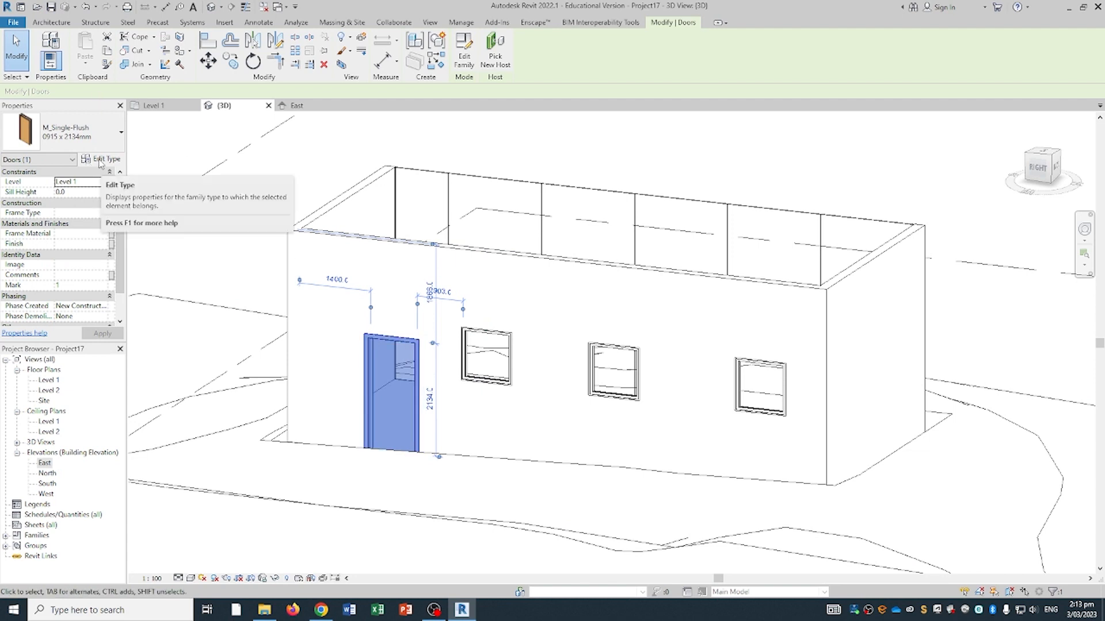
click(86, 161)
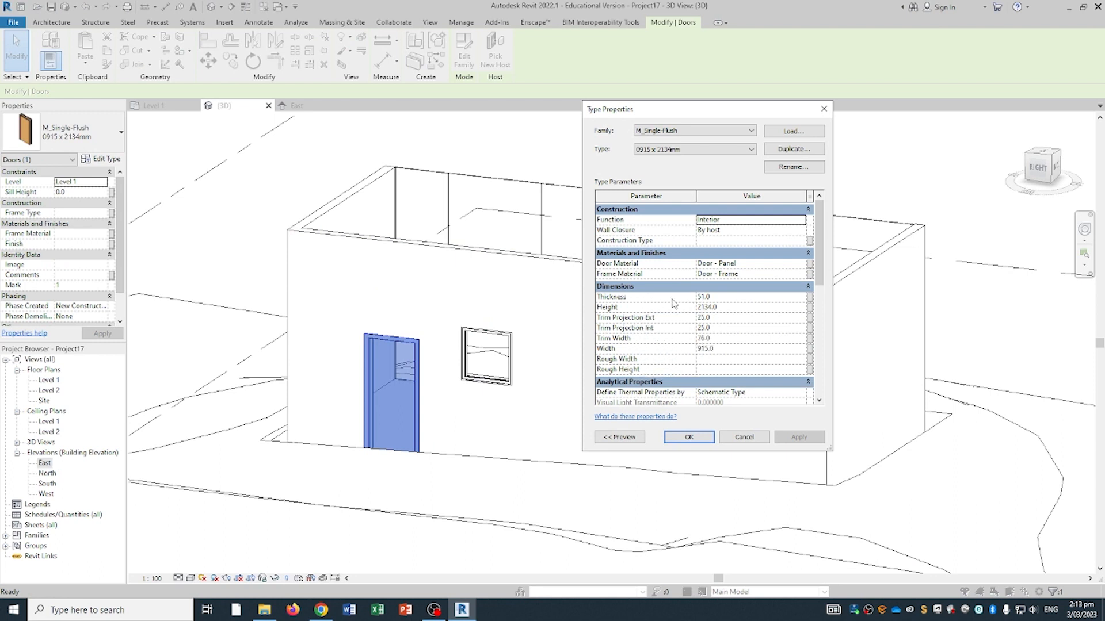
click(705, 438)
shift+middle_drag(314, 305, 417, 288)
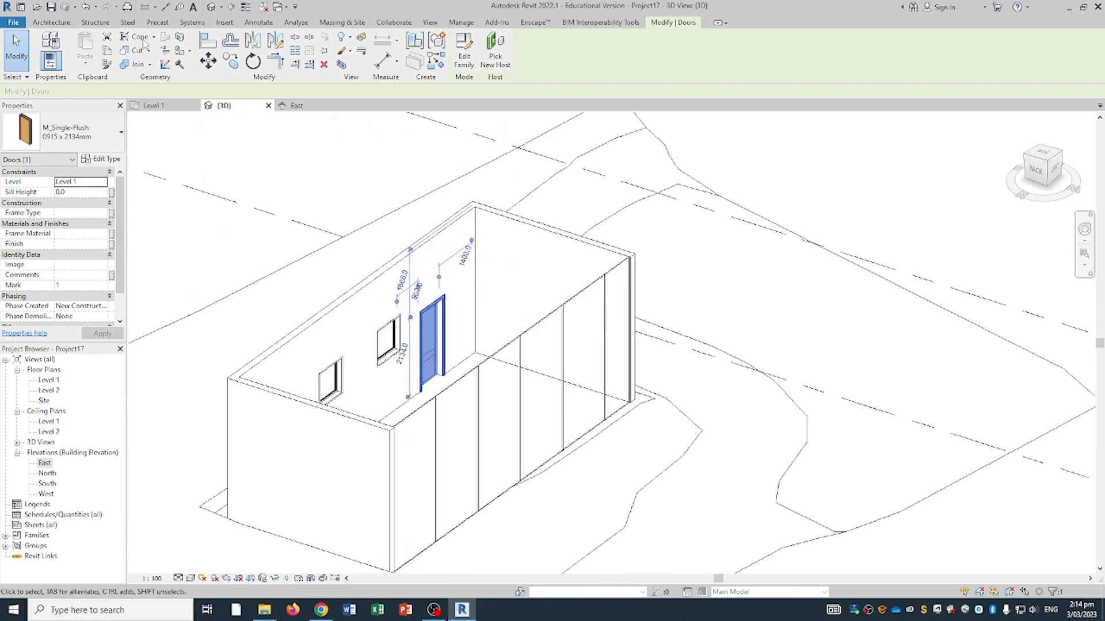
click(65, 22)
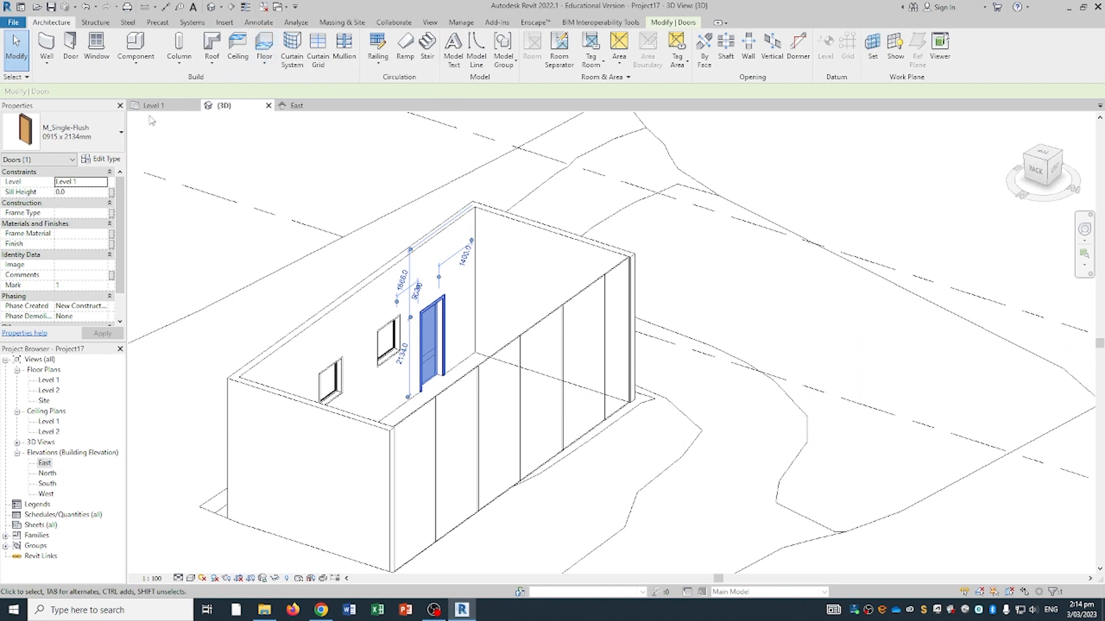
click(53, 392)
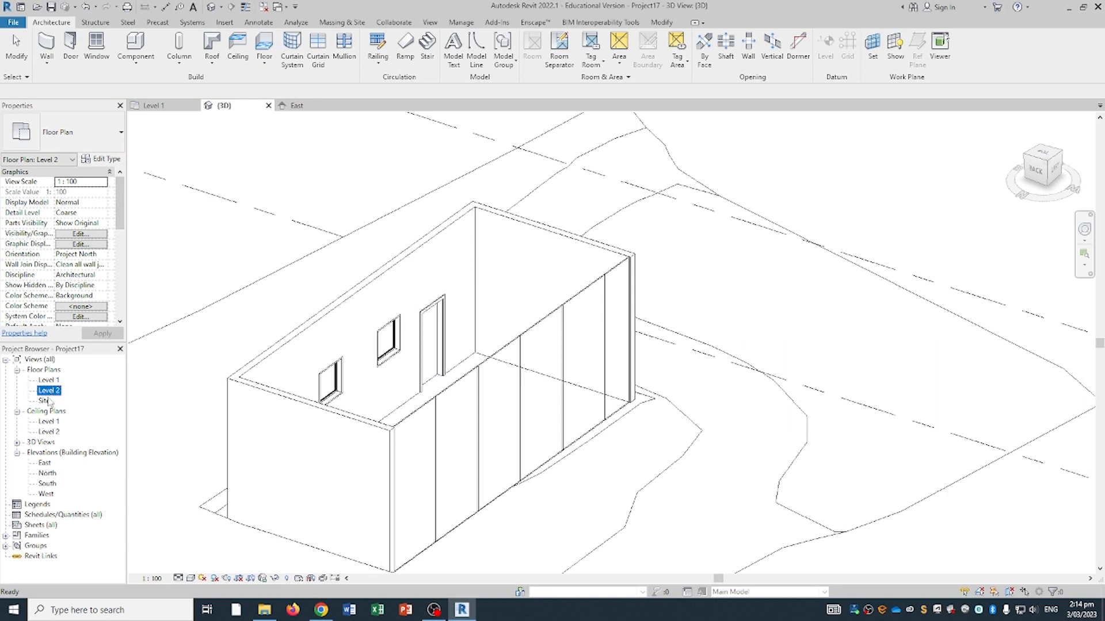
- Open the Level 2 floor plan and centre the house outline in view
double_click(49, 391)
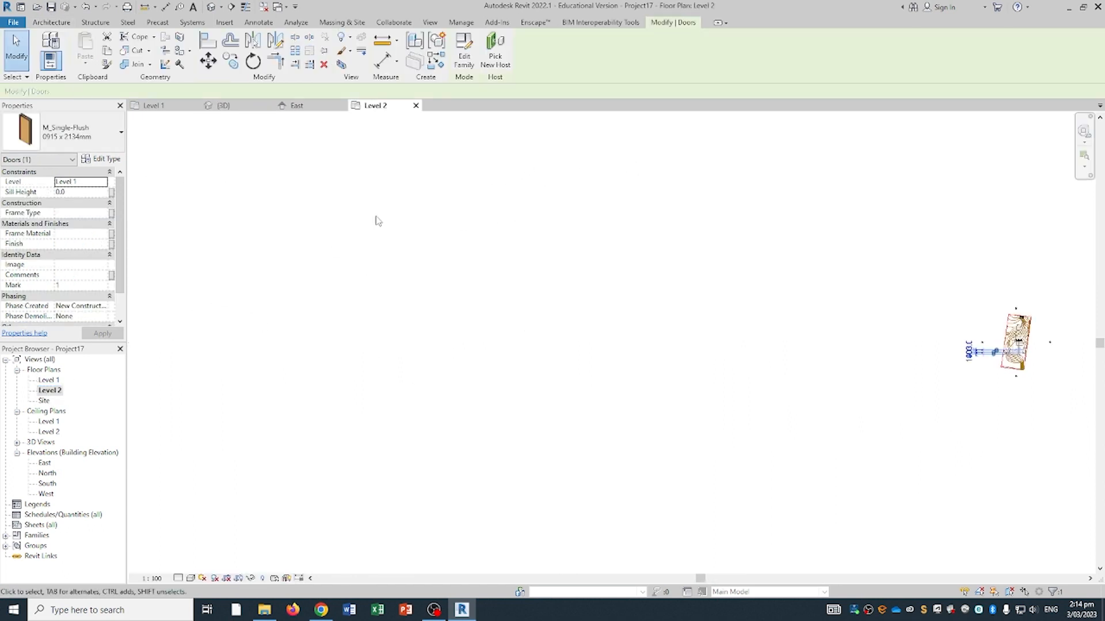
scroll(745, 344, down, 1)
middle_drag(952, 338, 710, 330)
scroll(705, 329, up, 4)
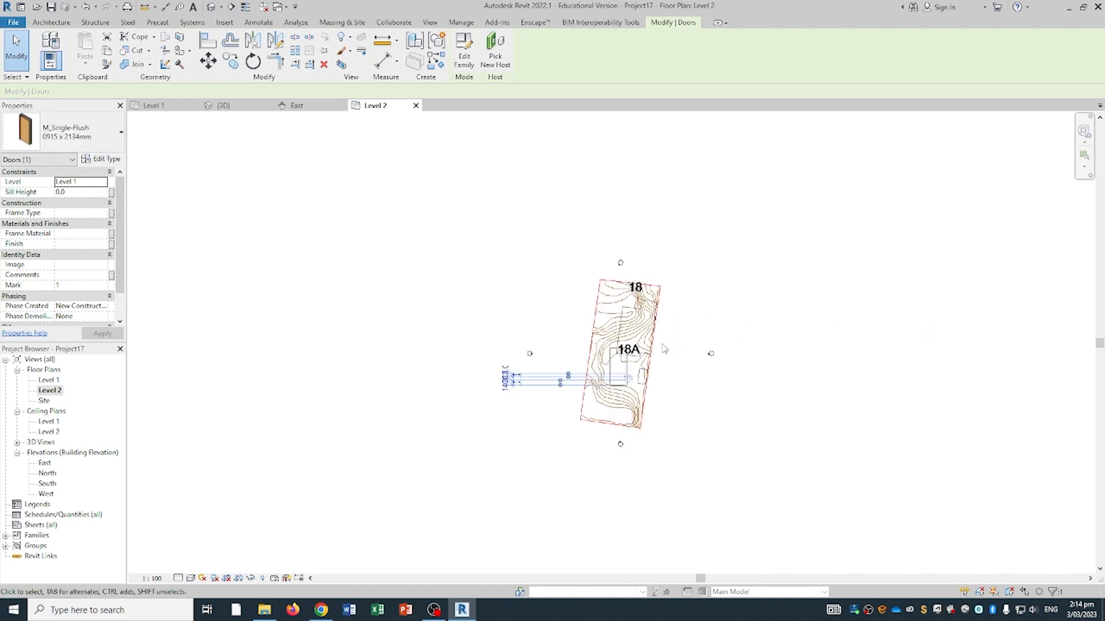
scroll(664, 348, up, 7)
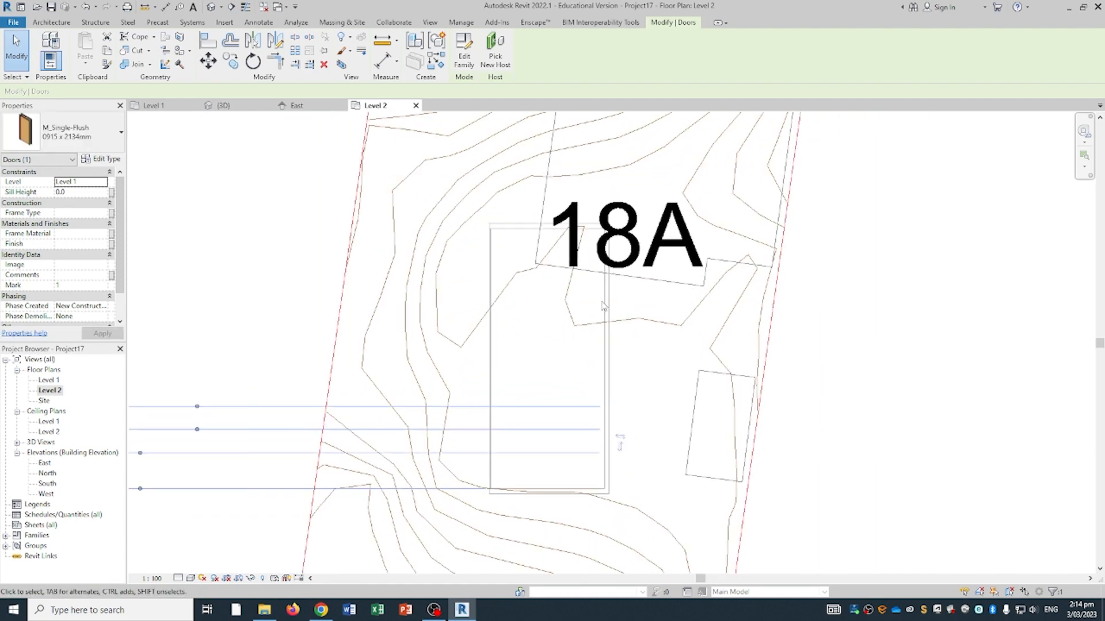
click(206, 182)
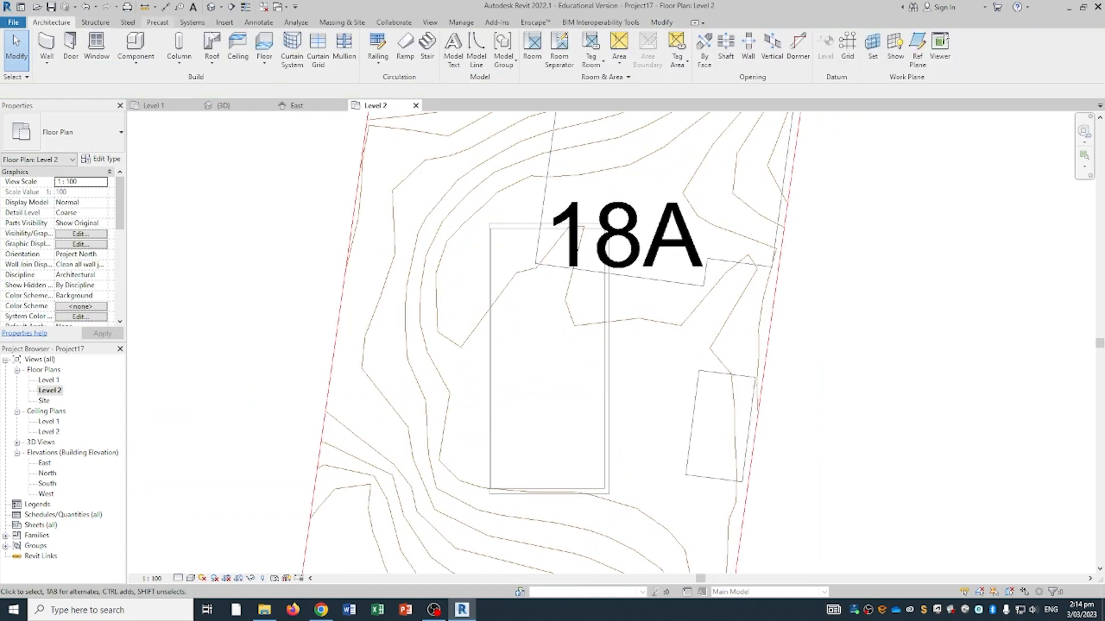
- Start a Level 2 floor and sketch a rectangular boundary over the house walls
click(263, 45)
scroll(518, 253, up, 3)
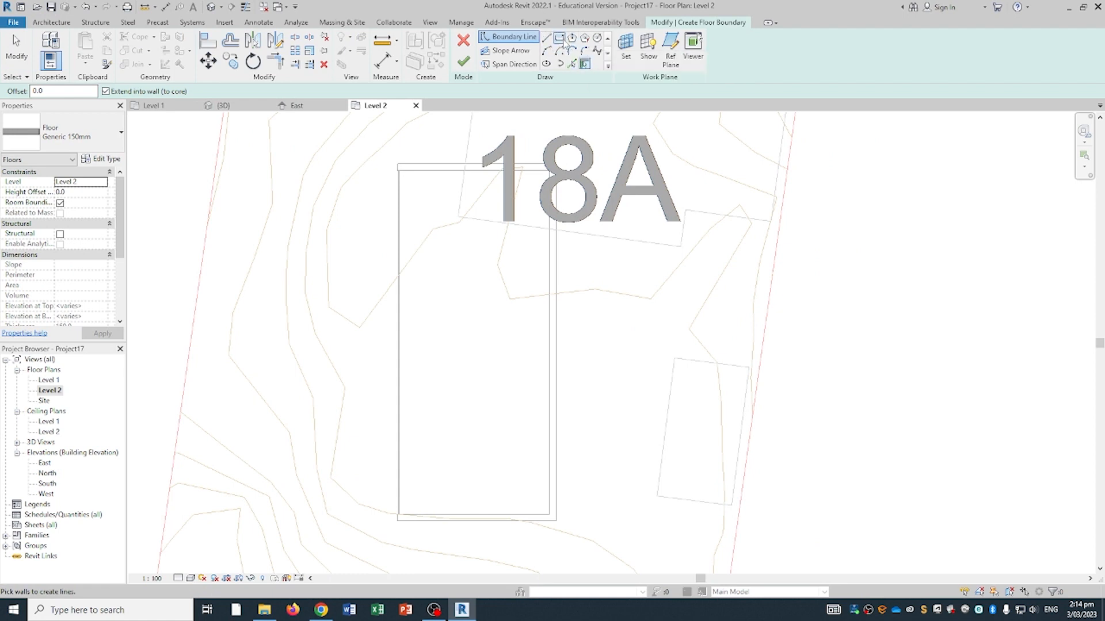
click(559, 38)
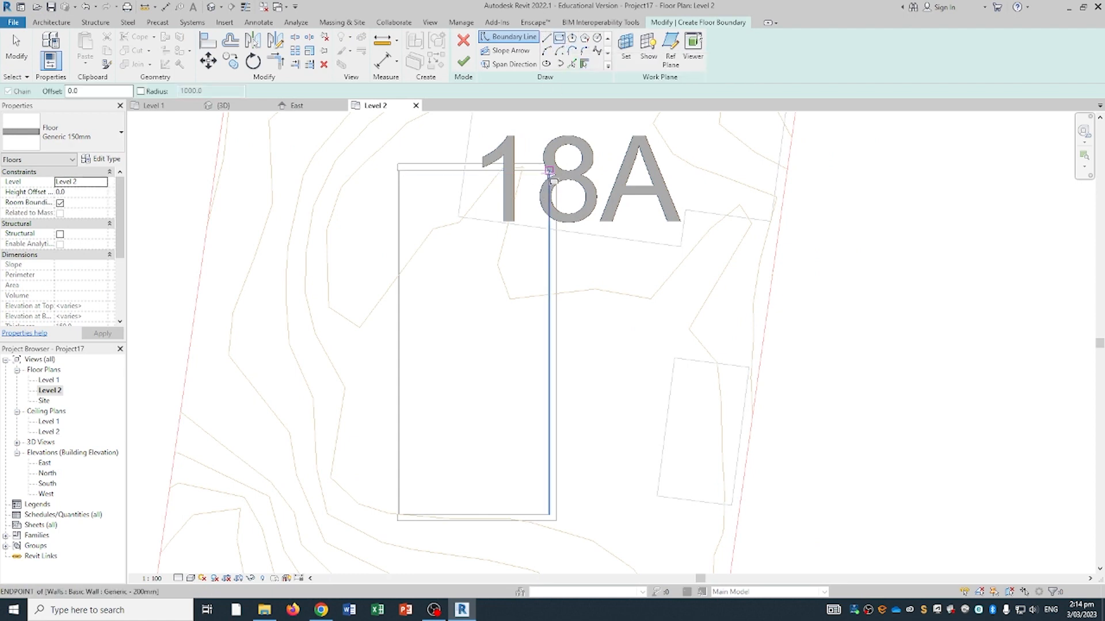
click(550, 171)
scroll(403, 524, up, 4)
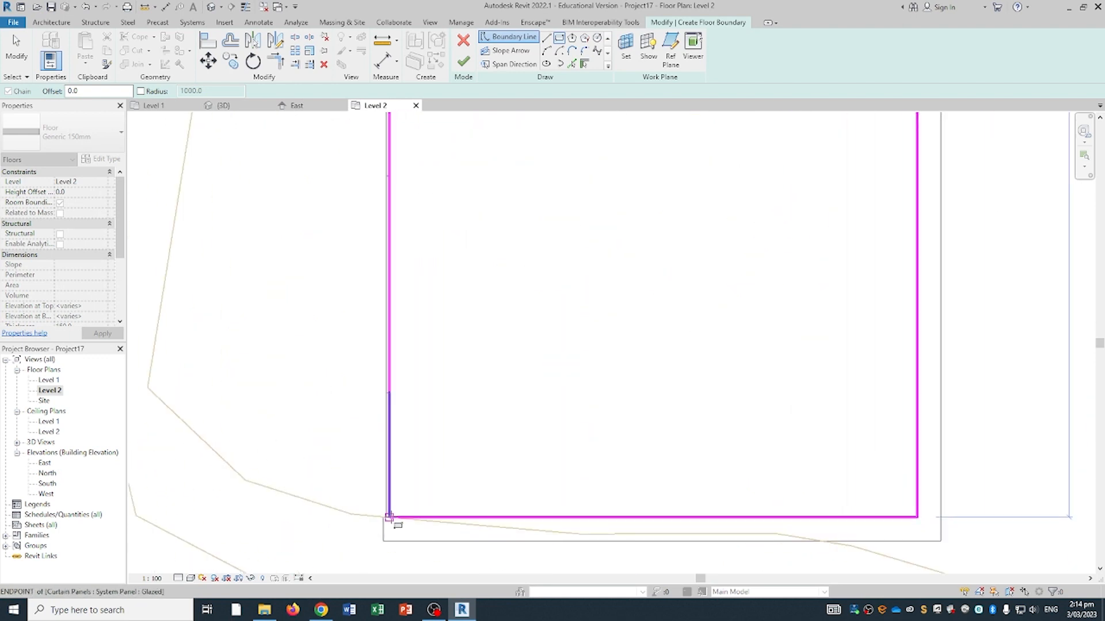
click(389, 516)
scroll(403, 345, down, 4)
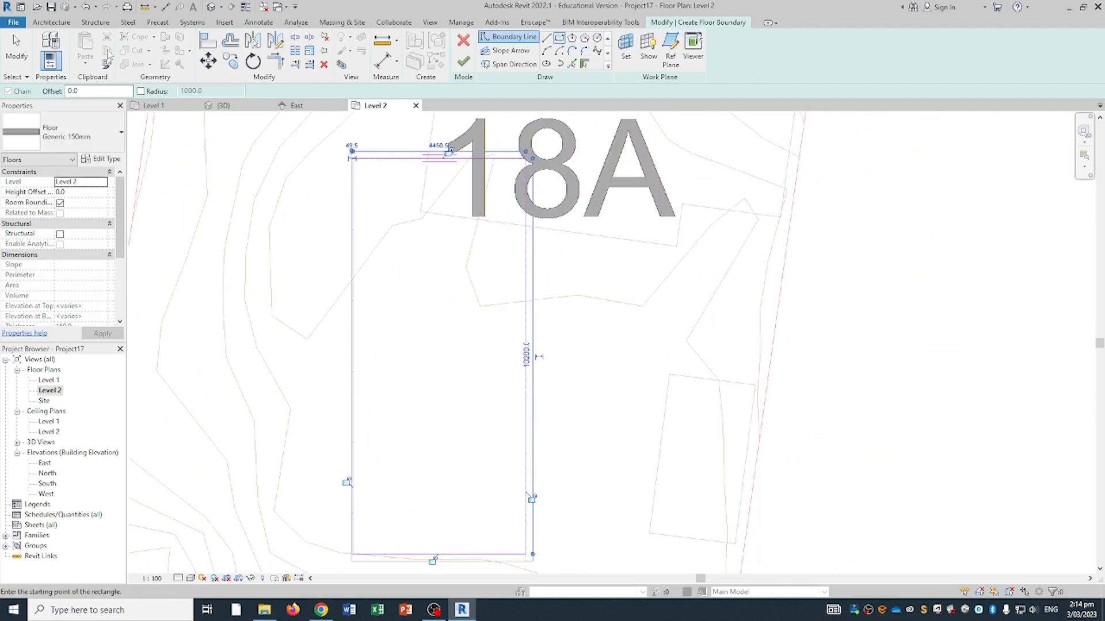
click(29, 52)
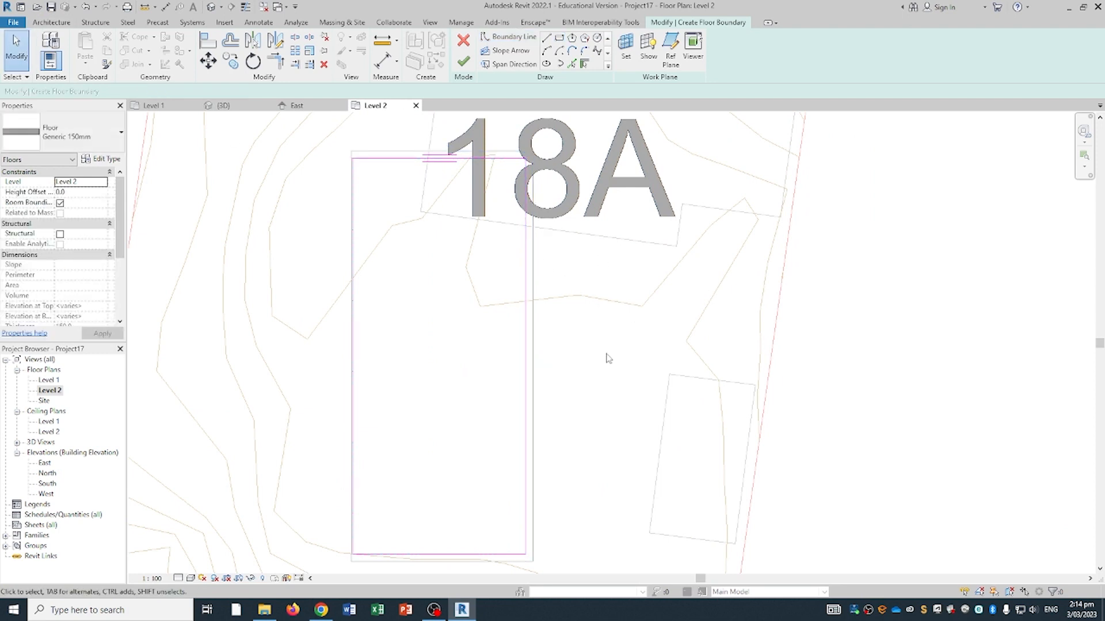
- Replace the right-hand boundary line with one picked from the right wall
click(530, 241)
scroll(518, 230, down, 1)
mouse_move(510, 217)
middle_down()
mouse_move(555, 301)
mouse_move(552, 250)
middle_up()
key(Delete)
scroll(532, 454, up, 1)
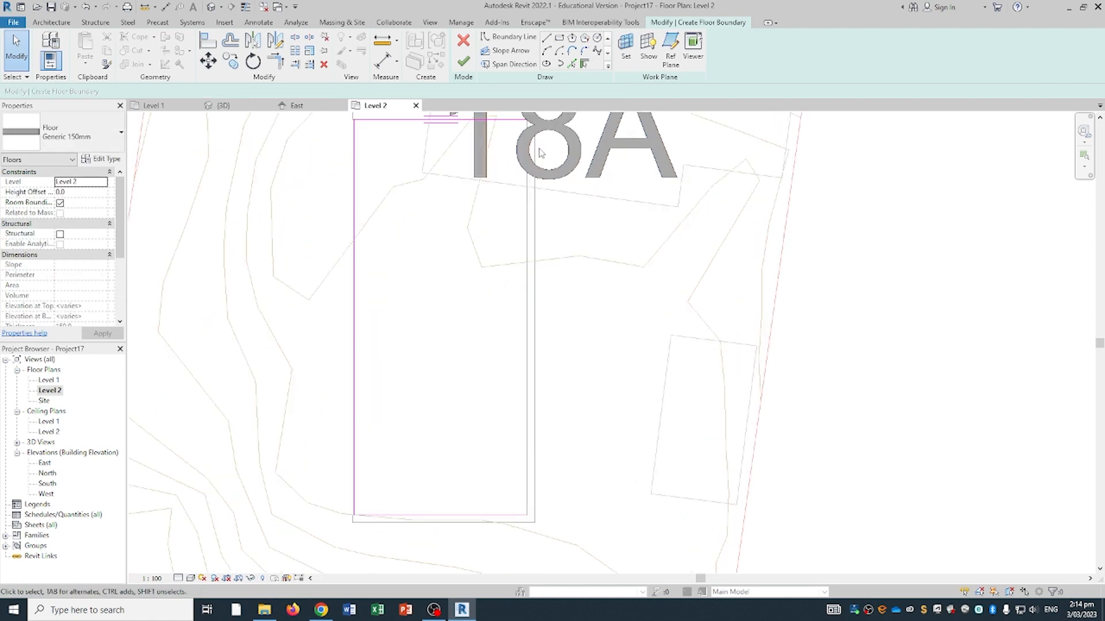
click(572, 63)
scroll(531, 138, up, 2)
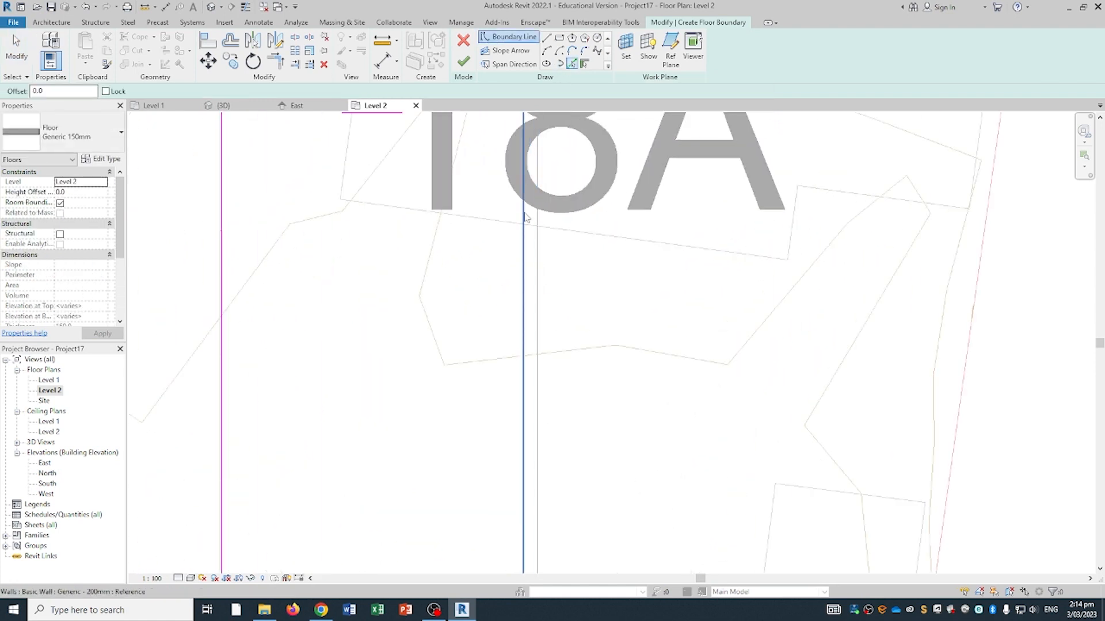
middle_drag(523, 247, 569, 316)
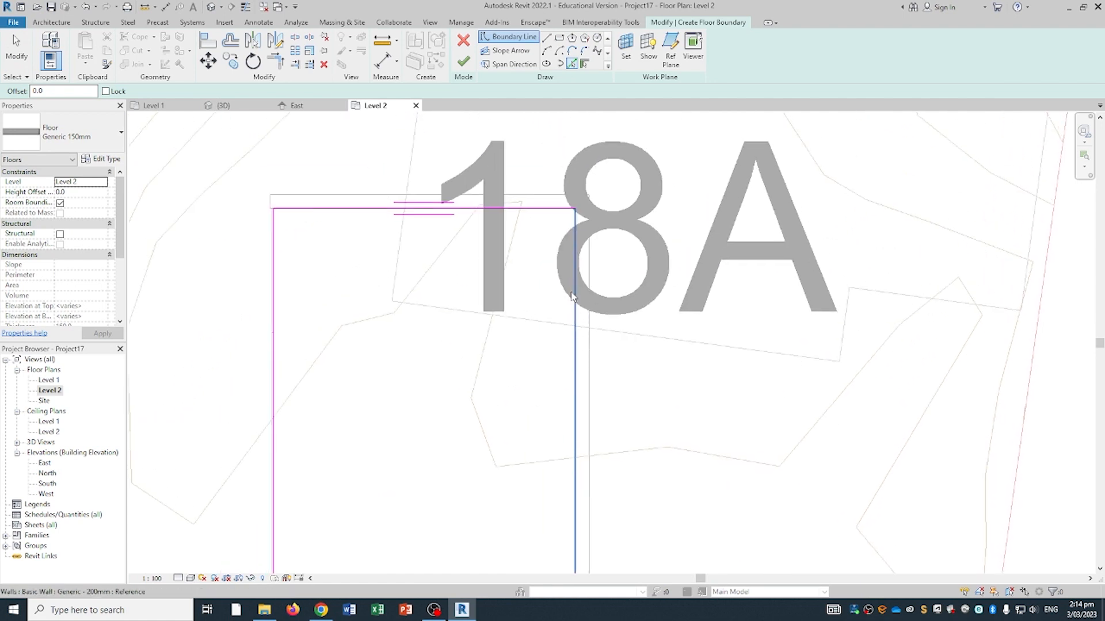
click(577, 329)
scroll(575, 210, up, 1)
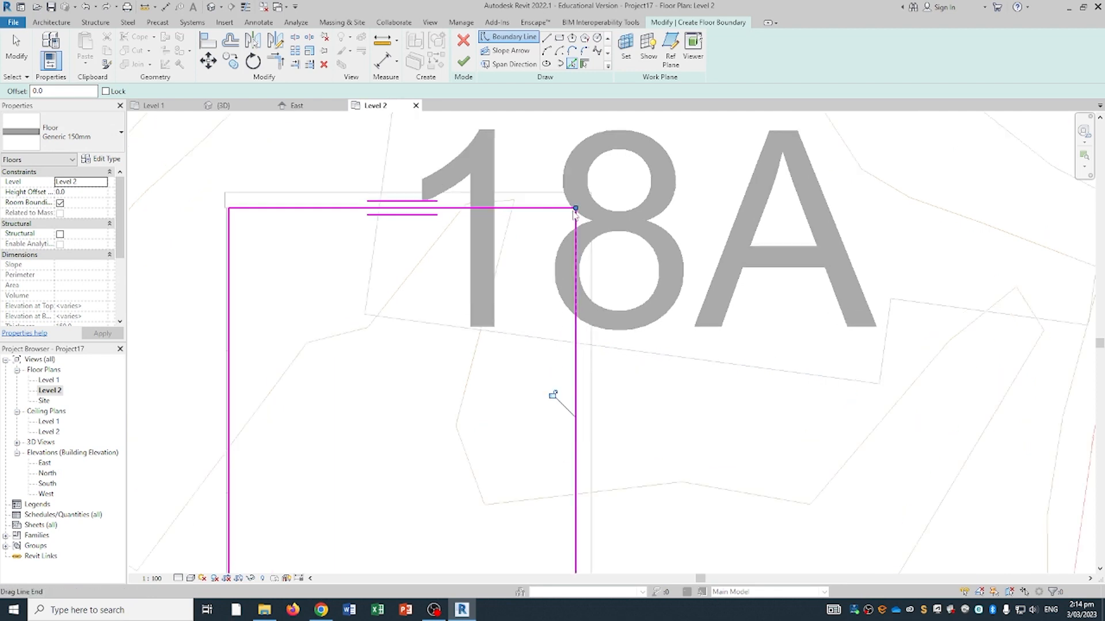
scroll(575, 213, up, 5)
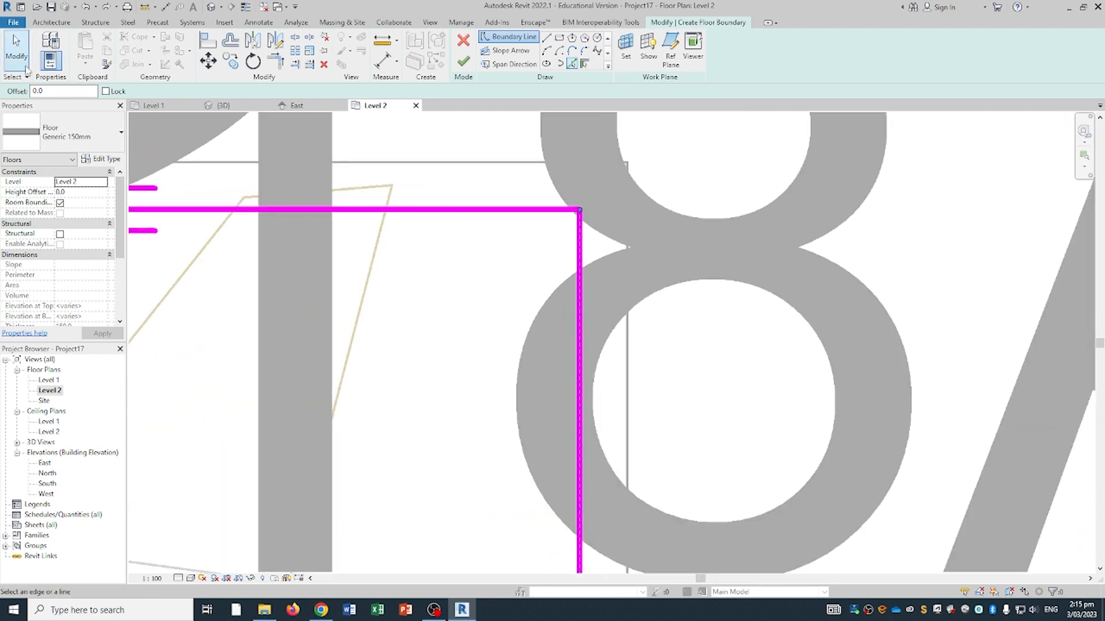
key(Escape)
key(Escape)
- Shorten the new vertical boundary line and the top line by dragging their ends
click(581, 235)
drag(579, 211, 579, 266)
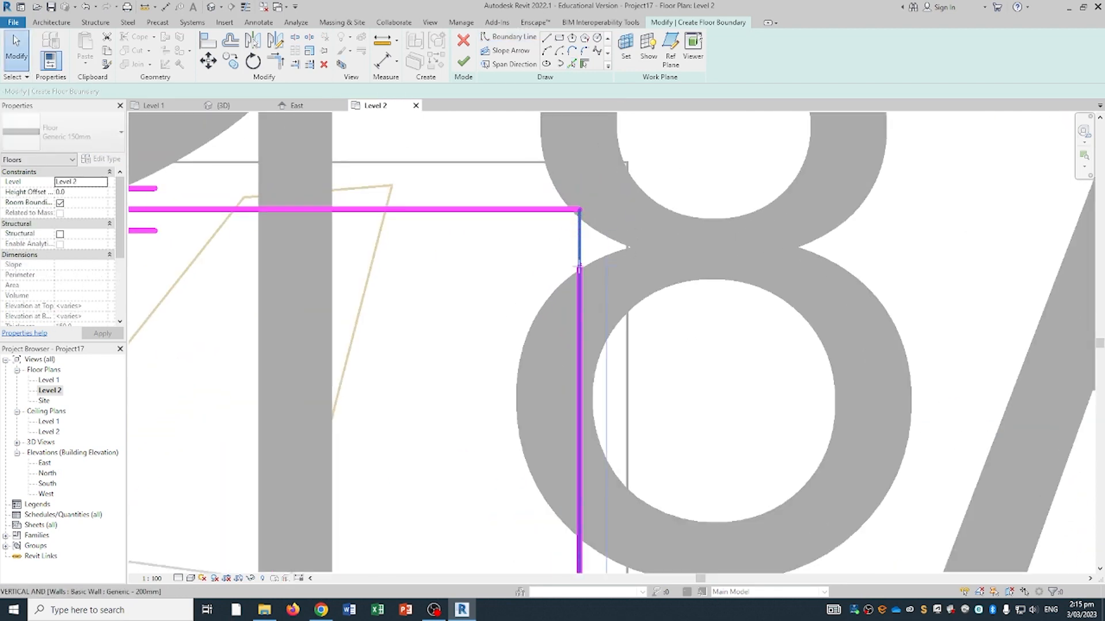
click(574, 207)
click(575, 209)
drag(575, 209, 544, 209)
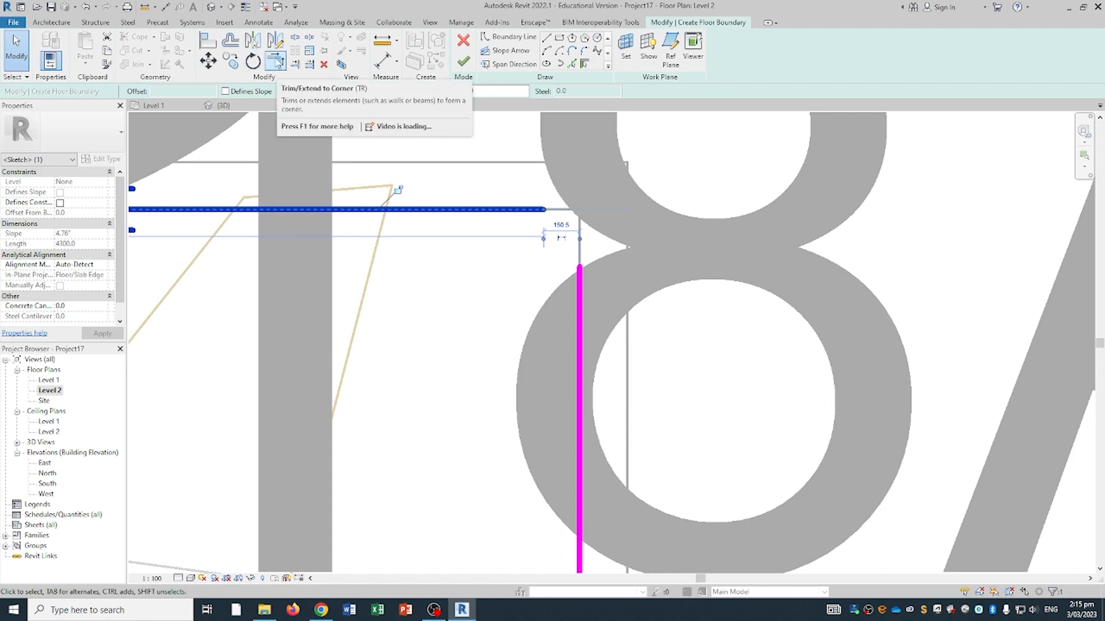
- Trim the top and vertical boundary lines to meet at a clean corner
click(276, 60)
click(545, 212)
click(580, 282)
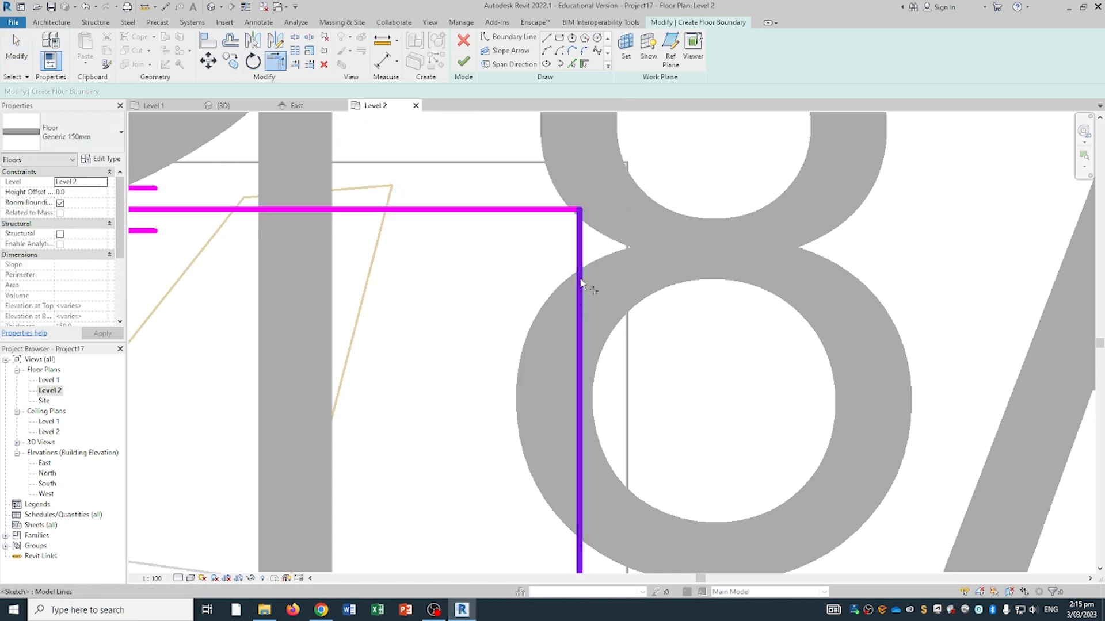
scroll(581, 247, down, 3)
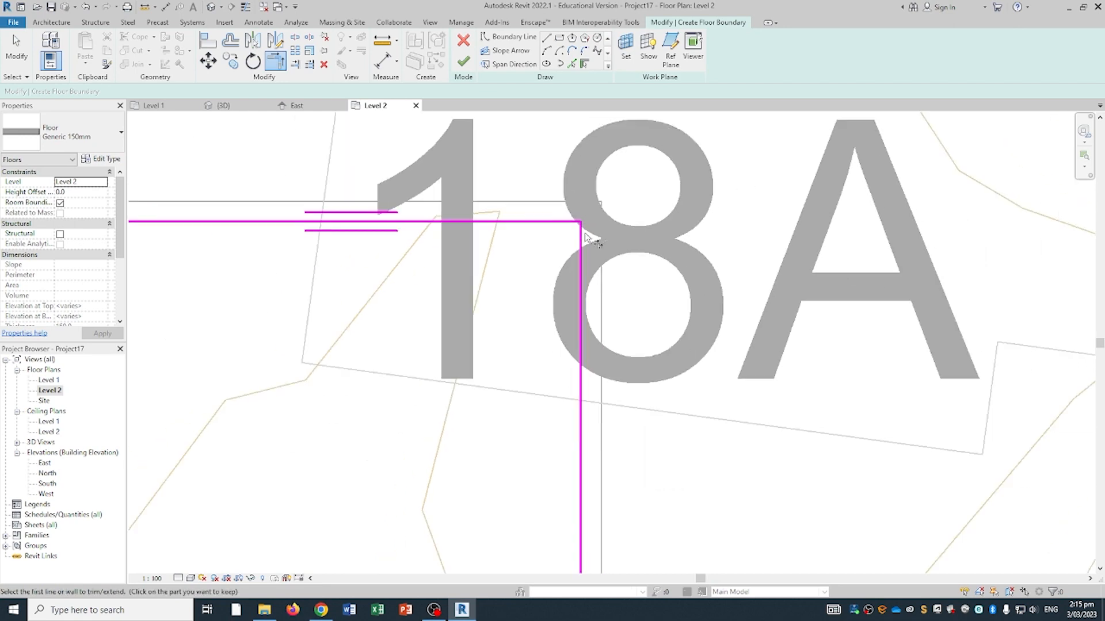
scroll(587, 238, down, 5)
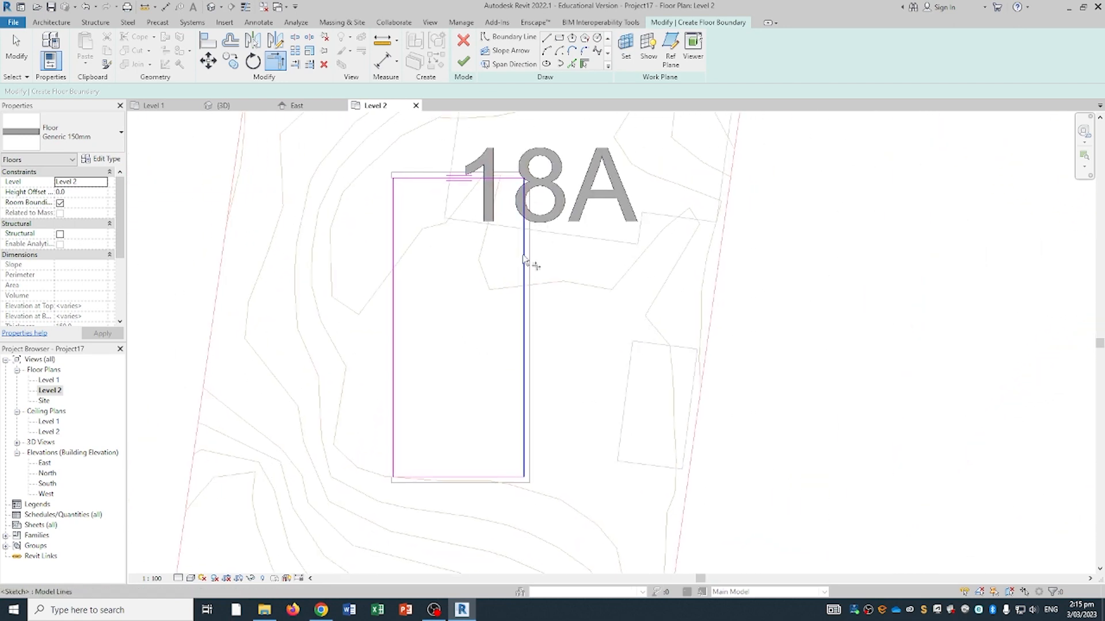
key(Escape)
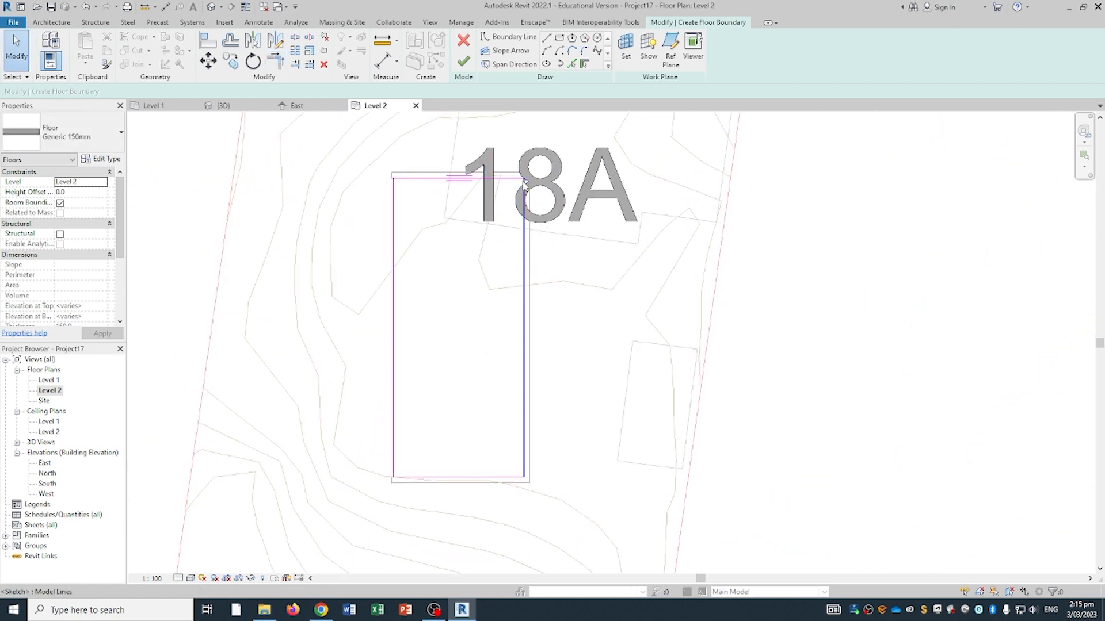
scroll(523, 183, up, 5)
- Reconnect the vertical line to the top-right corner and finish the floor sketch
key(l)
key(i)
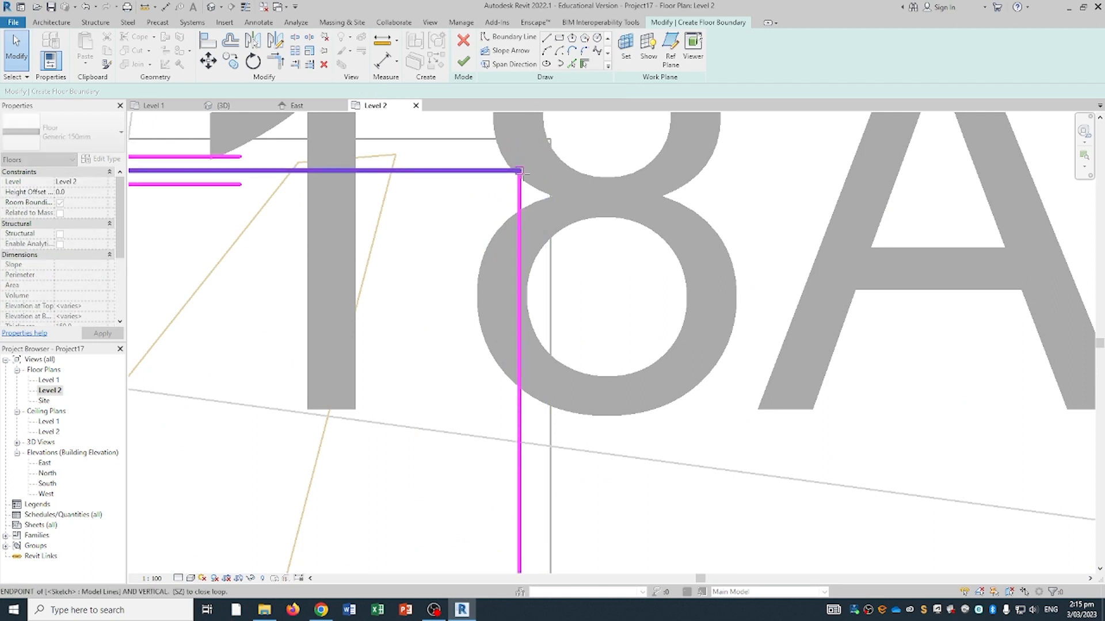
mouse_move(524, 175)
mouse_down()
mouse_move(520, 186)
mouse_move(520, 171)
mouse_up()
scroll(535, 196, down, 3)
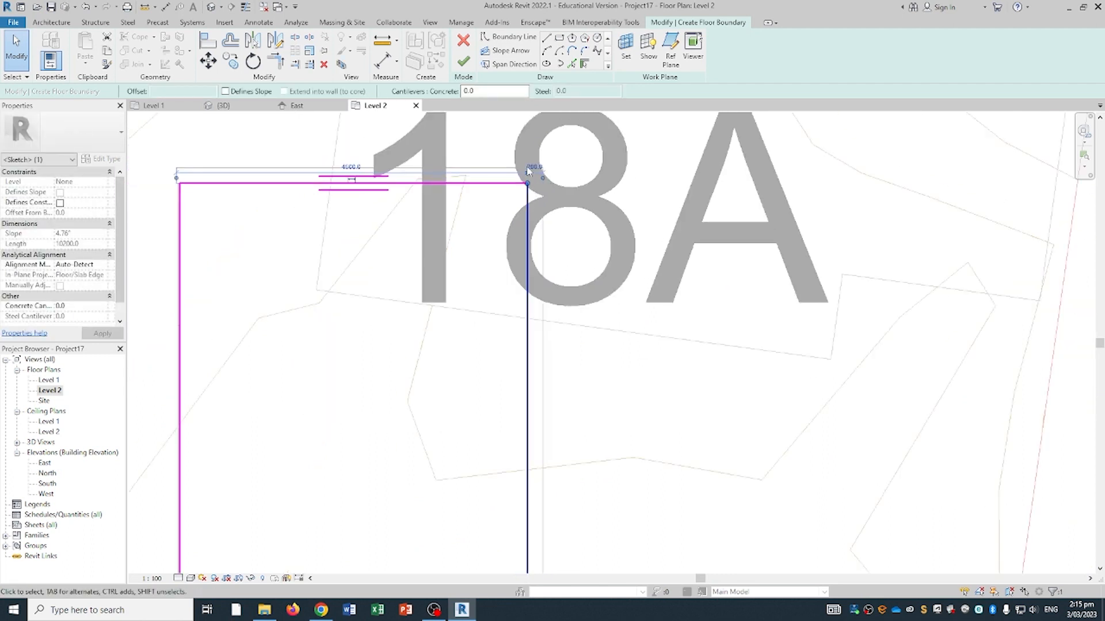
scroll(528, 248, down, 3)
middle_drag(542, 302, 602, 211)
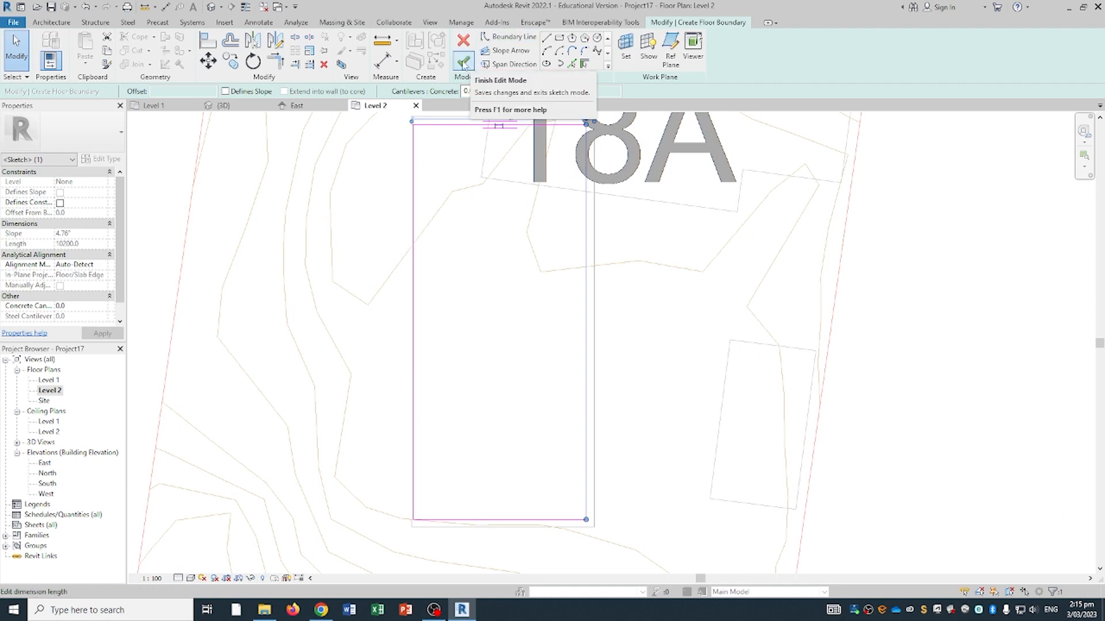
click(464, 63)
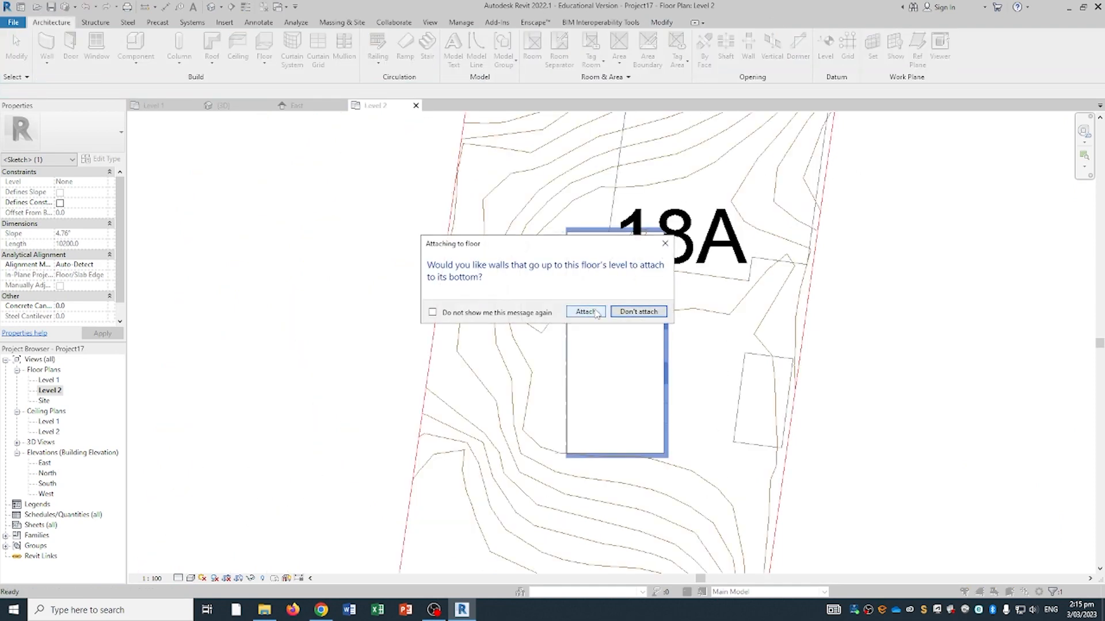
- Attach the walls to the new floor, then select the 45.395 m² Level 2 slab in 3D
click(585, 312)
click(223, 105)
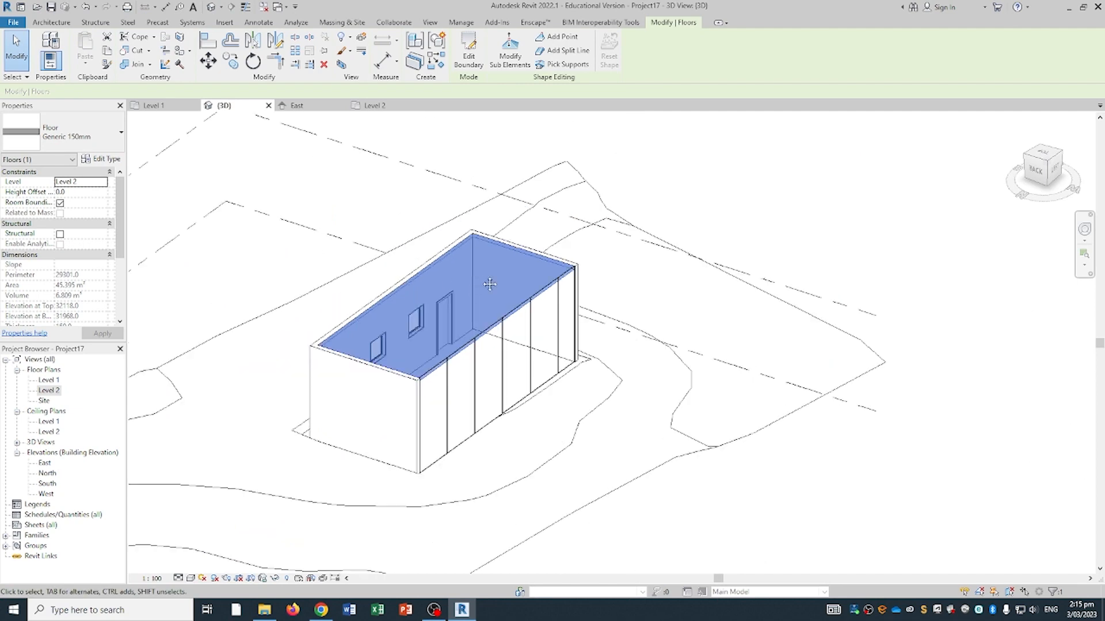
shift+middle_drag(490, 284, 456, 259)
click(694, 211)
shift+middle_drag(552, 276, 468, 247)
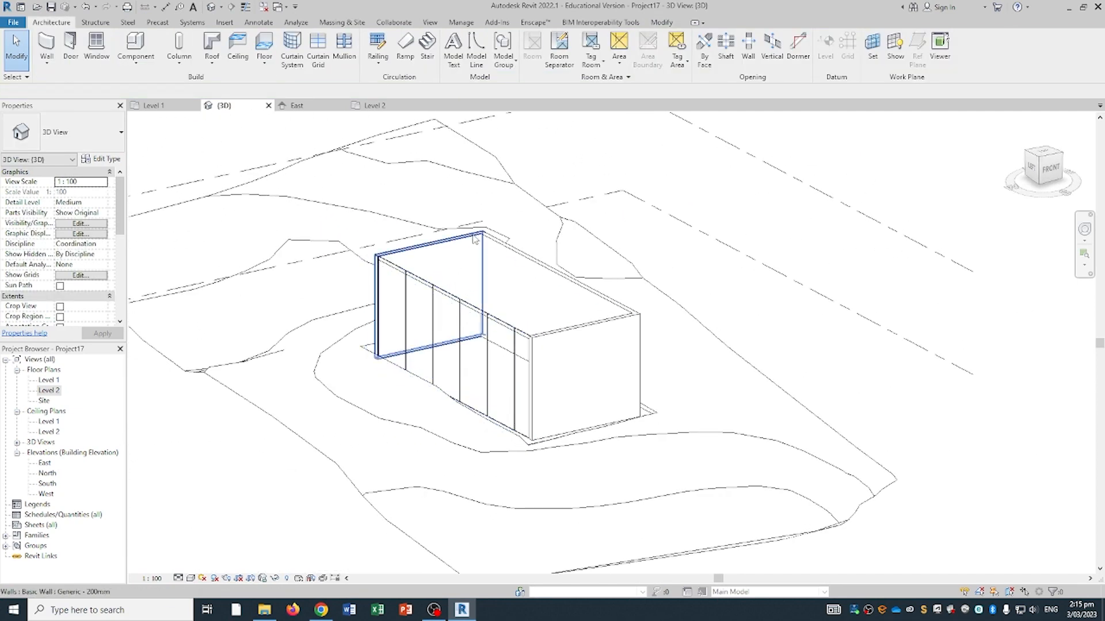
scroll(481, 241, up, 4)
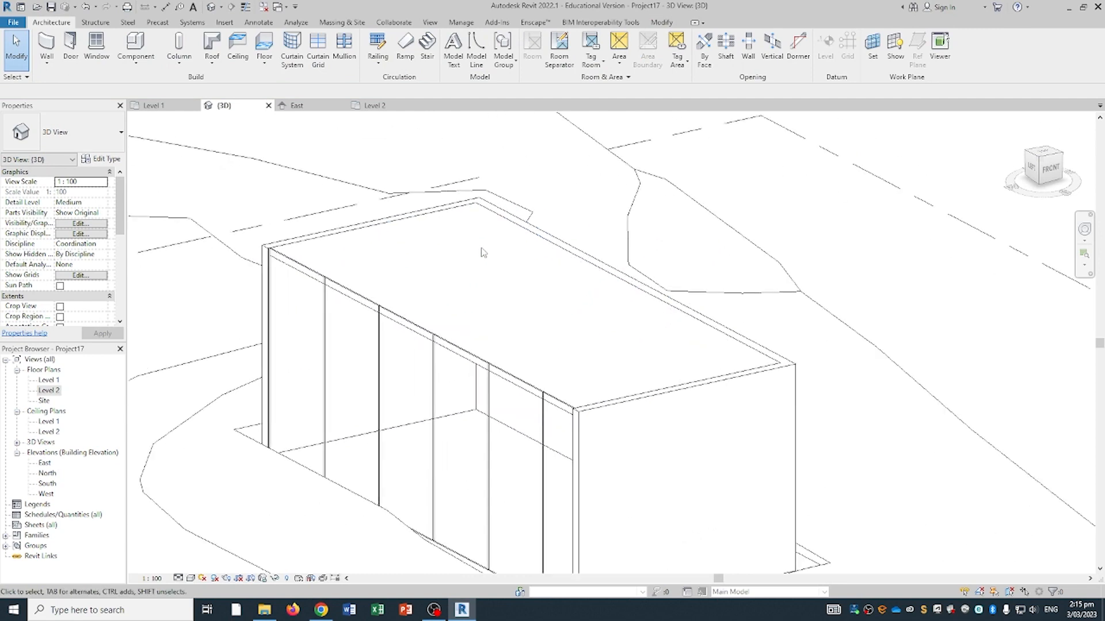
click(434, 233)
- Sketch a rectangular opening in the Level 2 floor boundary, reducing the floor to 35.795 m²
click(468, 56)
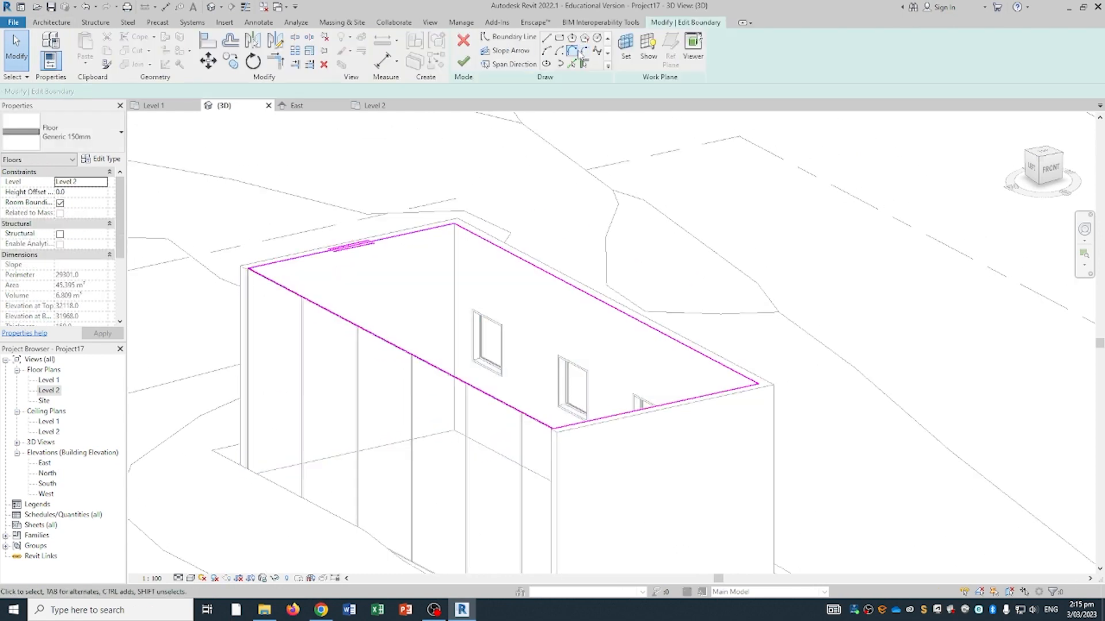
middle_drag(534, 255, 451, 264)
middle_drag(487, 181, 543, 176)
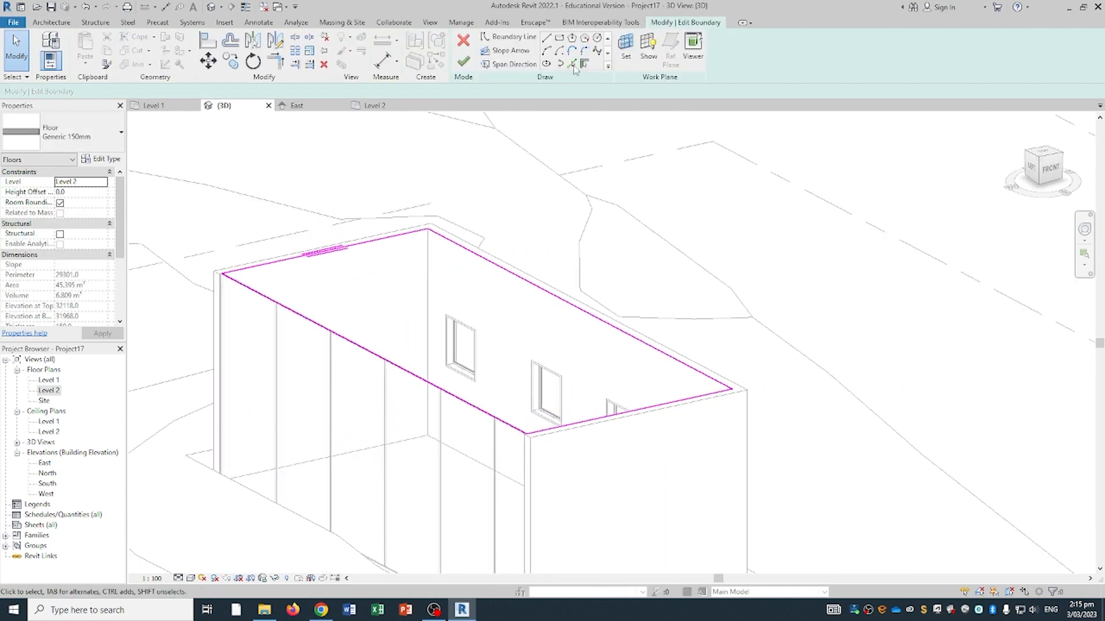
click(560, 38)
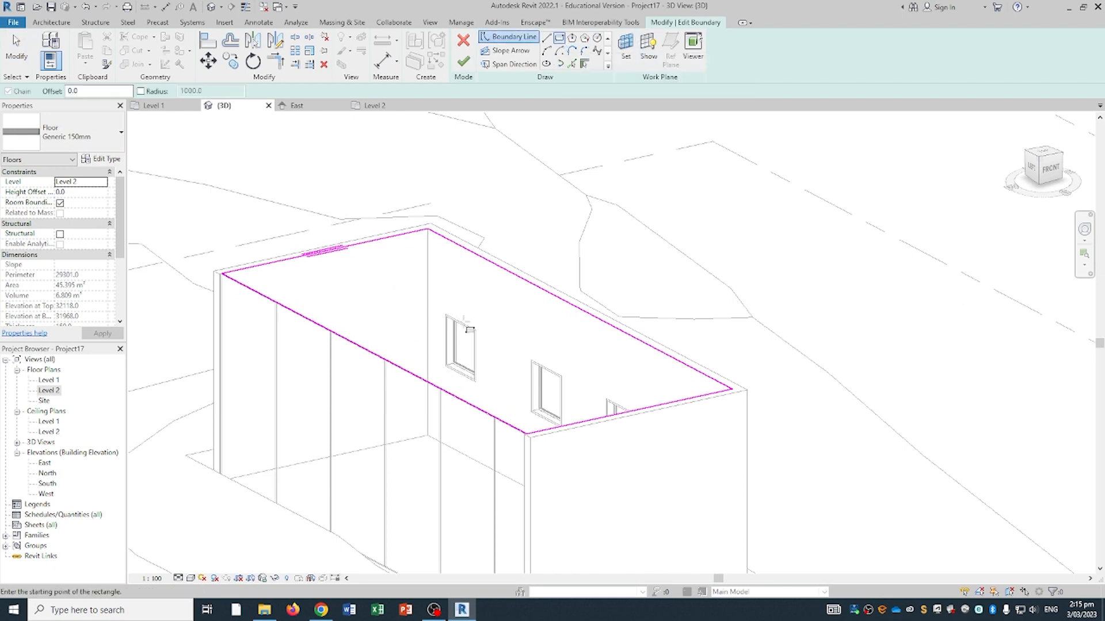
click(324, 280)
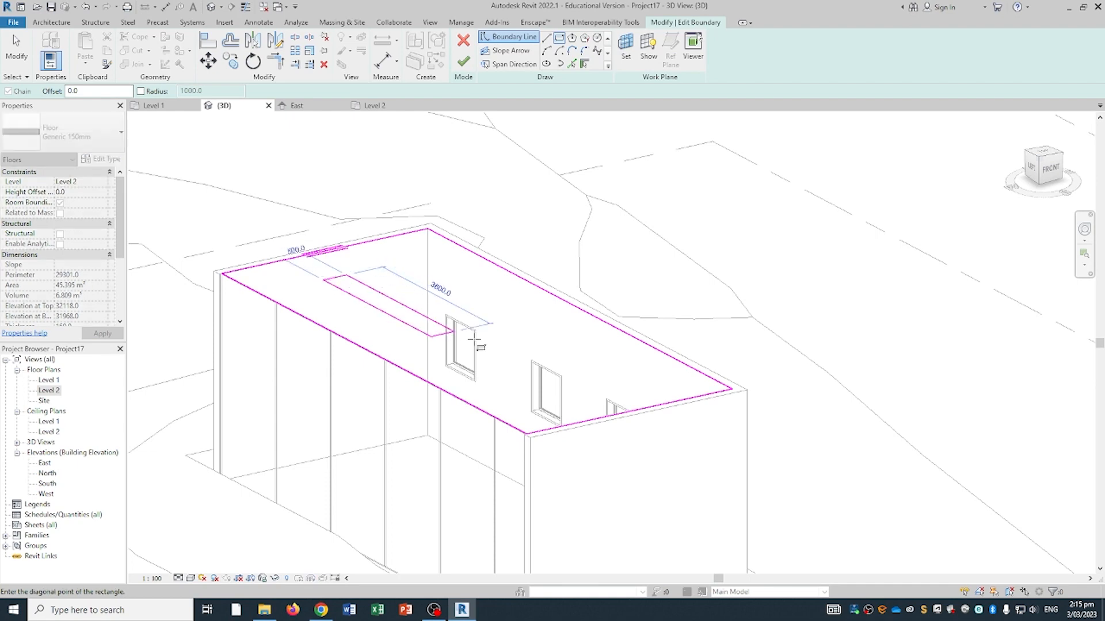
click(558, 334)
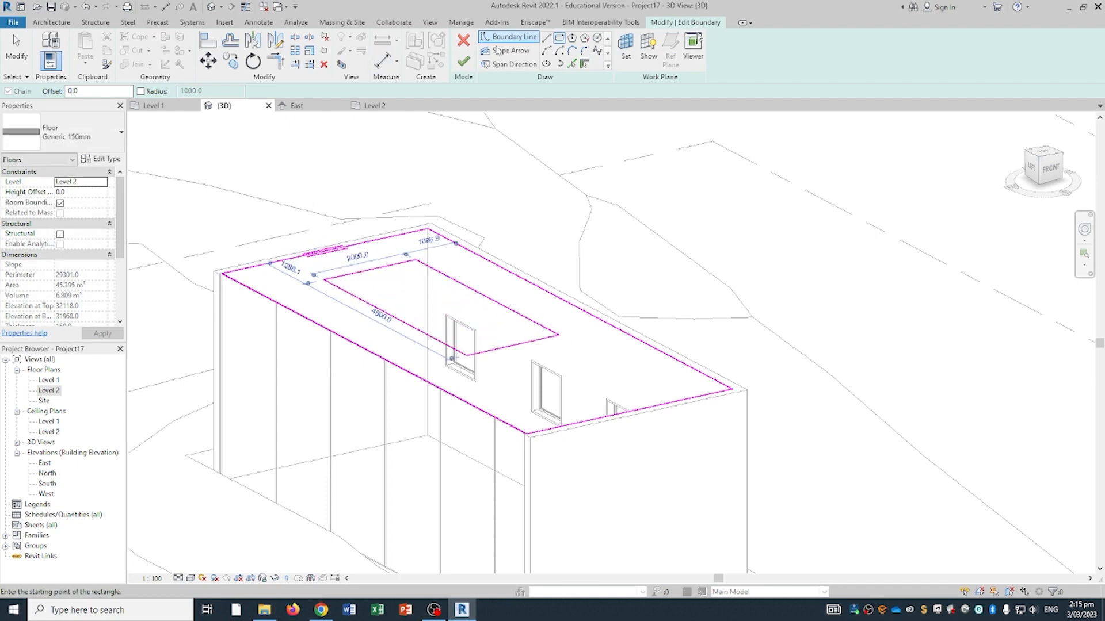
click(463, 61)
click(585, 311)
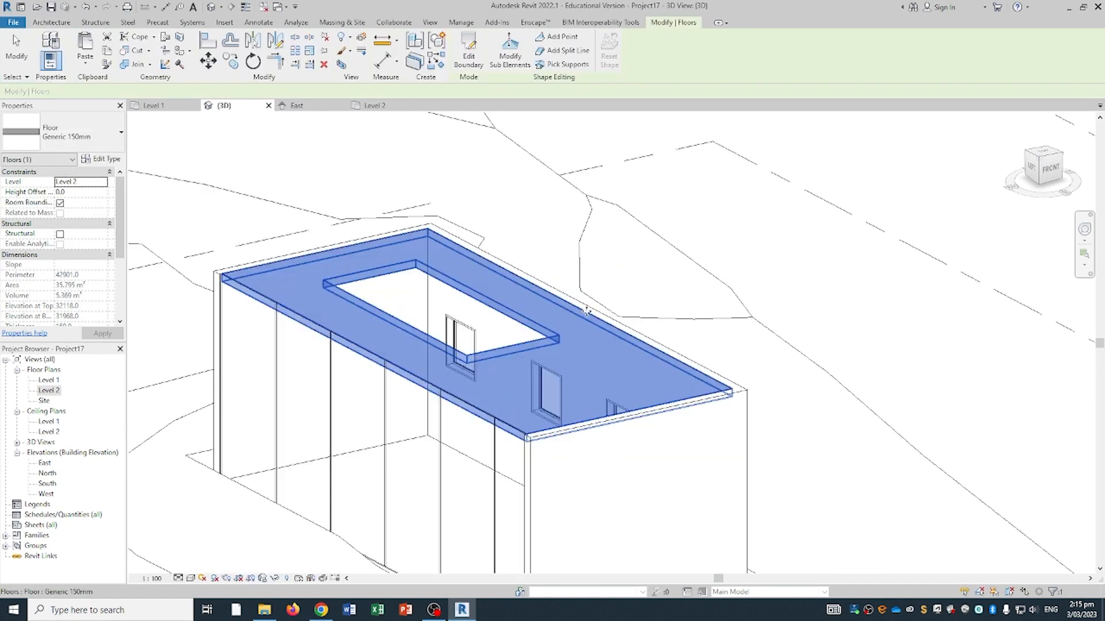
- Orbit to check the new opening, then bring up the Level 2 floor plan with nothing selected
shift+middle_drag(586, 310, 626, 295)
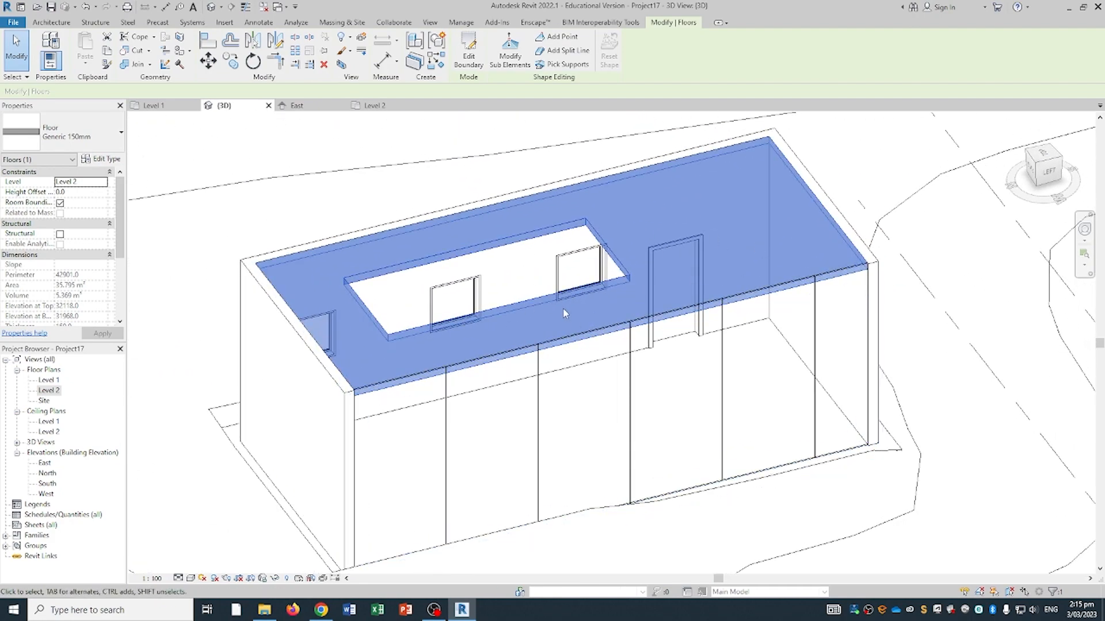
scroll(588, 254, down, 4)
middle_drag(587, 256, 508, 318)
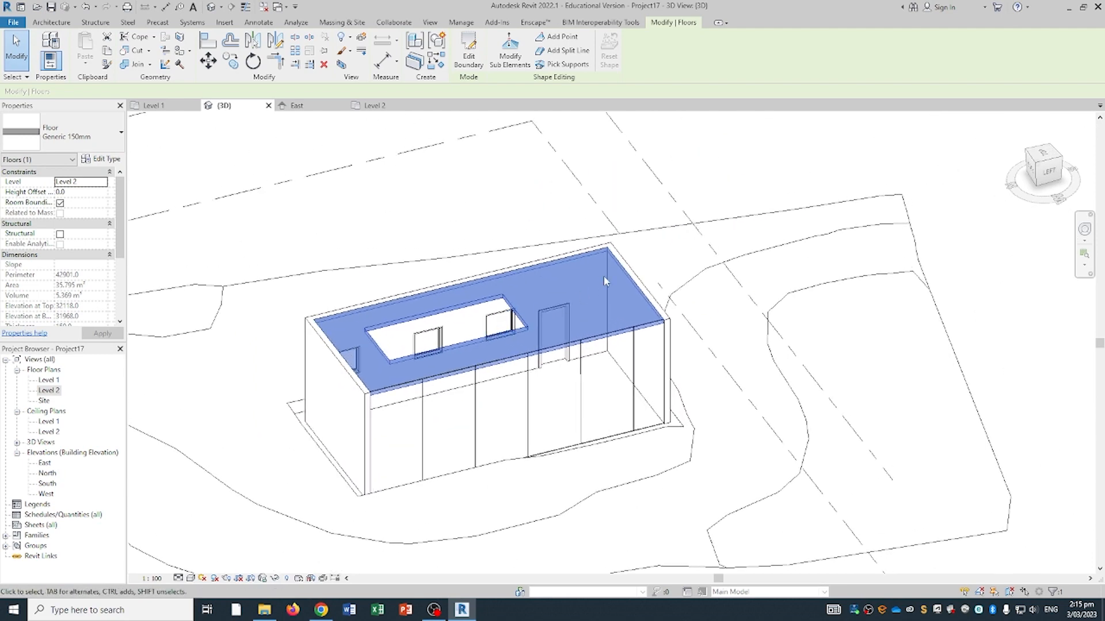
middle_drag(606, 278, 573, 318)
scroll(408, 313, up, 1)
middle_drag(406, 312, 467, 315)
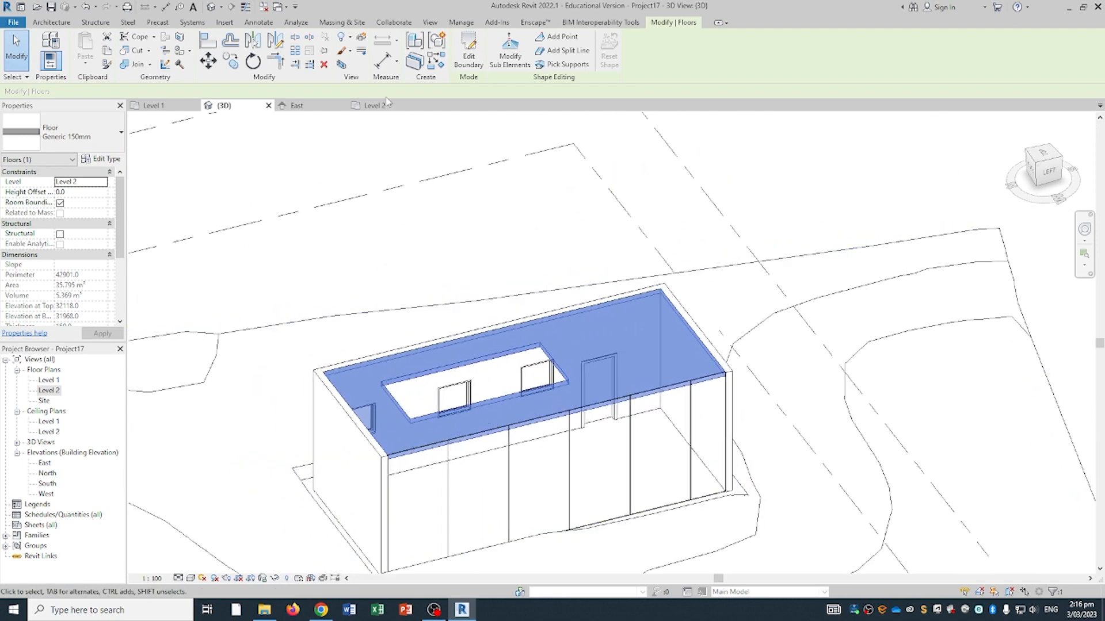
middle_drag(367, 192, 429, 200)
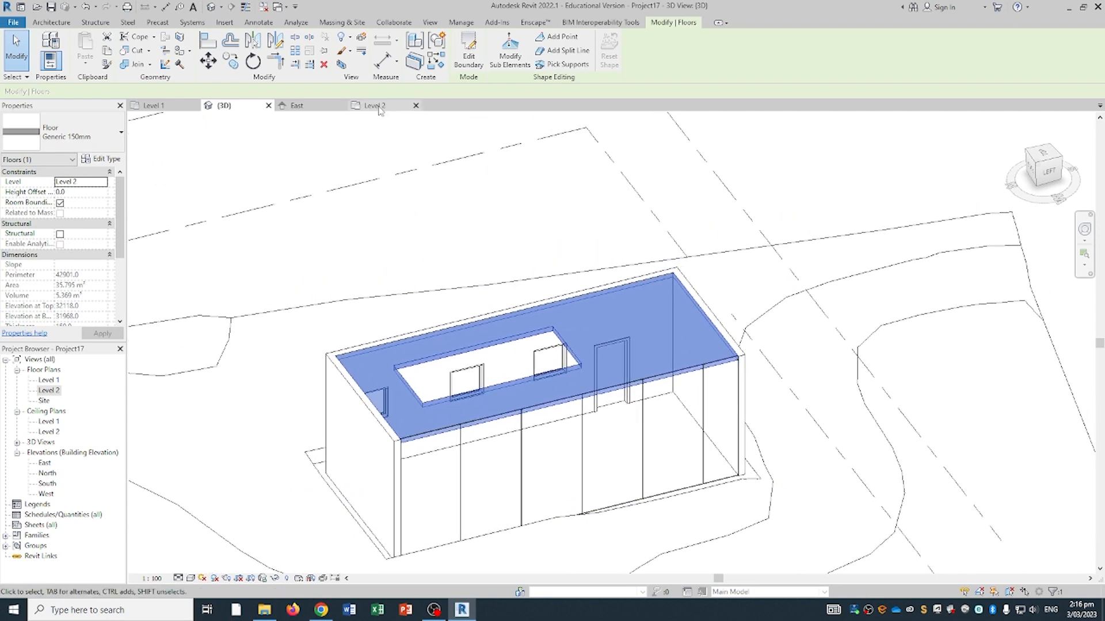
click(378, 106)
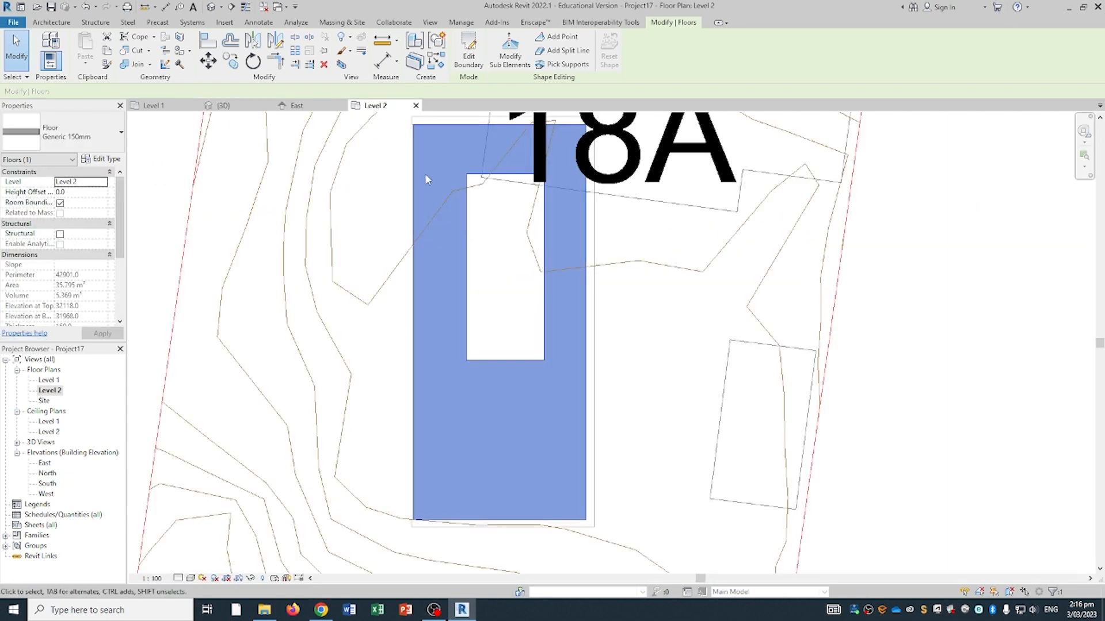
scroll(493, 236, down, 3)
click(229, 288)
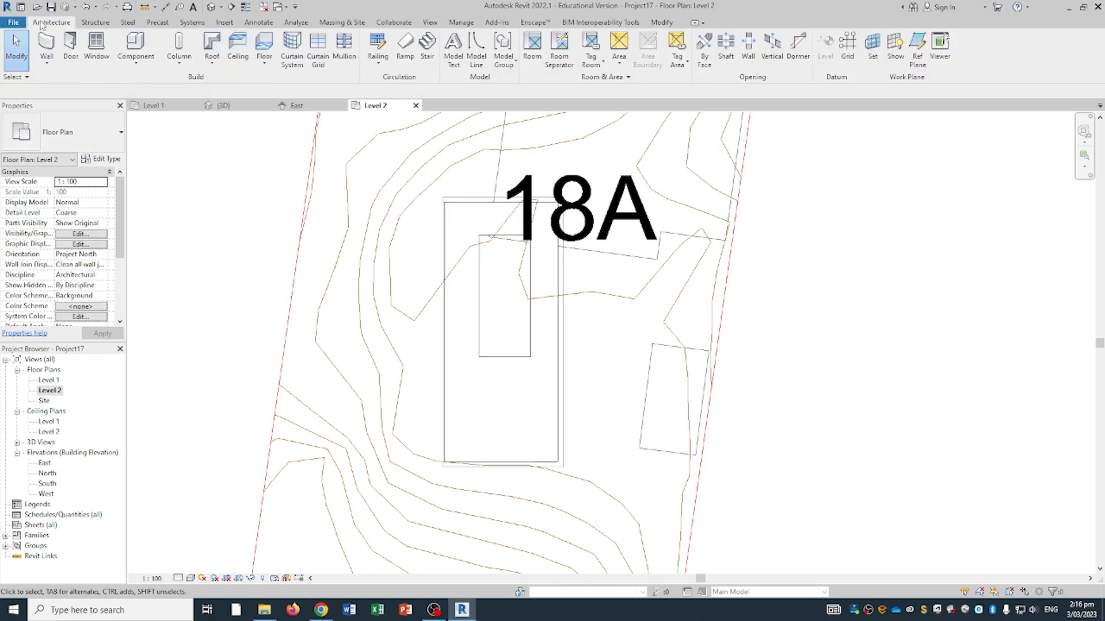
- Create a 400mm, 30° roof from a 5700 × 11700 rectangular footprint and view it in 3D
click(212, 46)
middle_drag(561, 241, 519, 223)
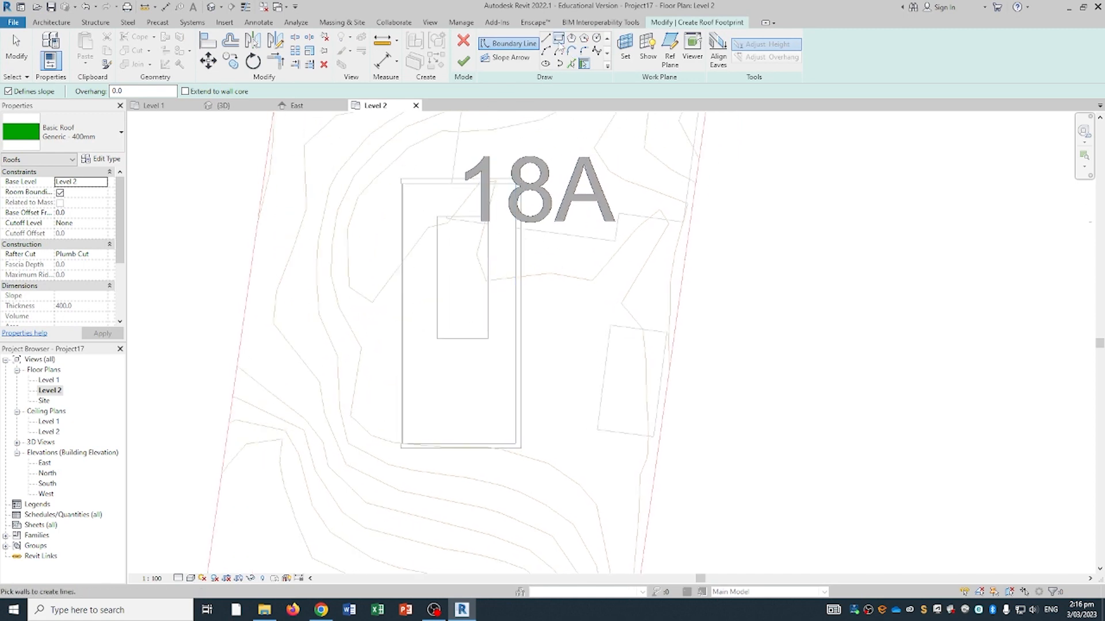
click(559, 39)
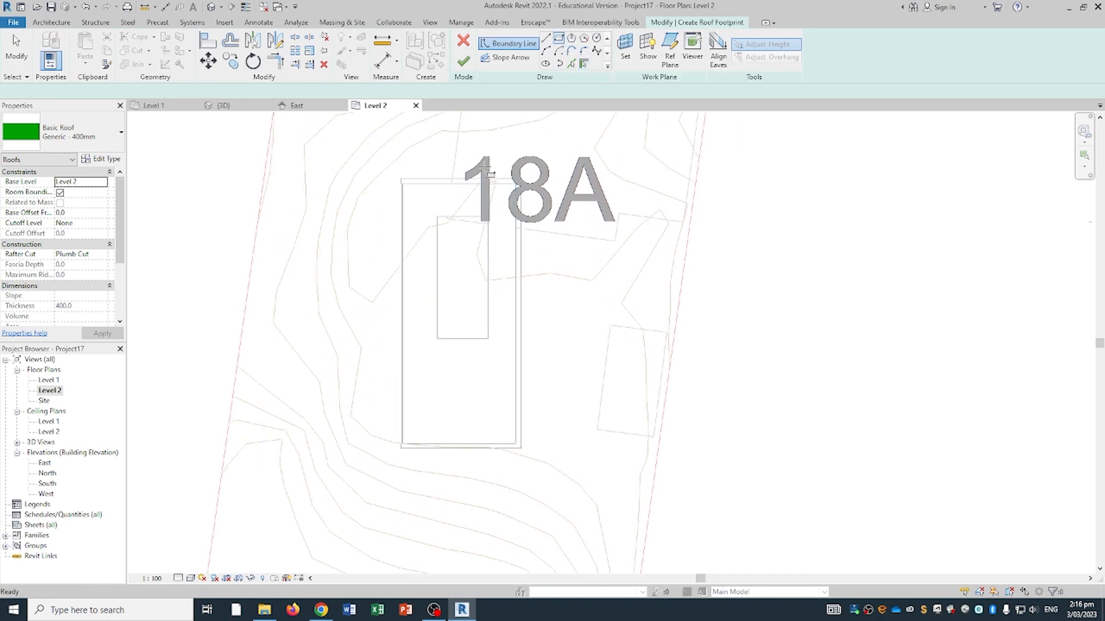
click(389, 169)
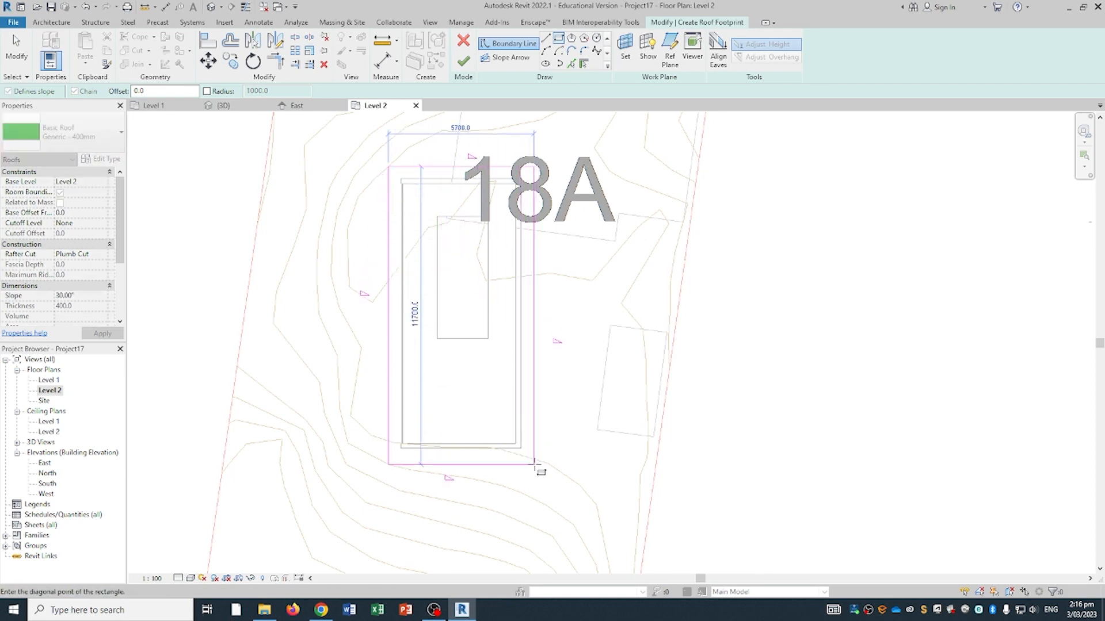
click(534, 464)
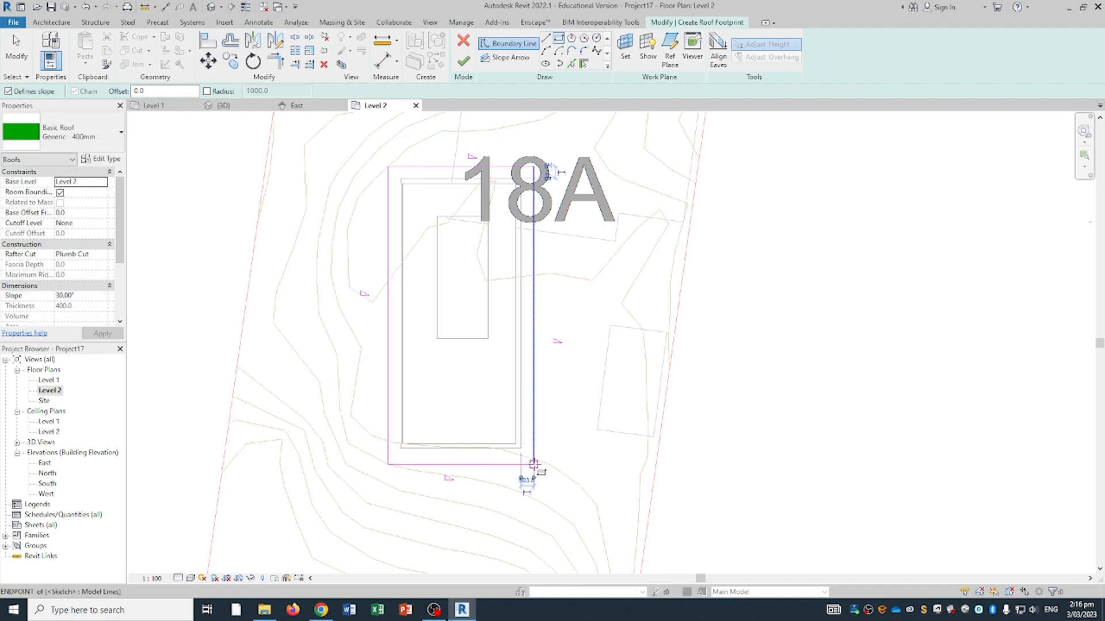
click(468, 62)
click(224, 105)
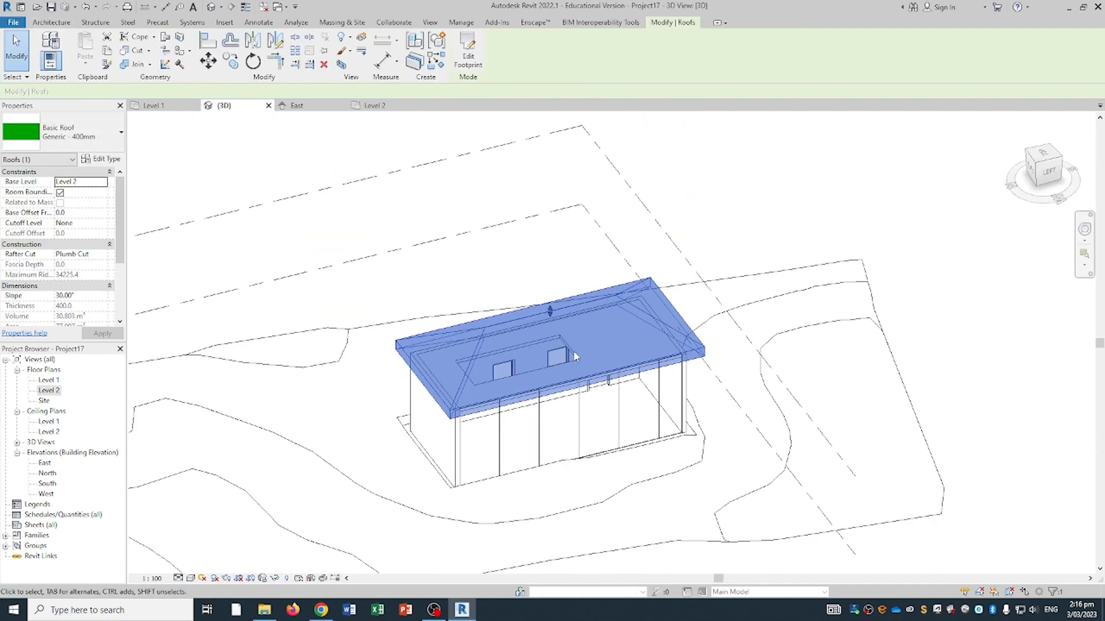
- Reopen the roof footprint for editing and inspect its four outline edges
shift+middle_drag(574, 355, 688, 224)
click(689, 224)
mouse_move(357, 344)
shift+middle_down()
mouse_move(545, 362)
mouse_move(771, 327)
mouse_move(562, 343)
mouse_move(595, 409)
shift+middle_up()
double_click(558, 312)
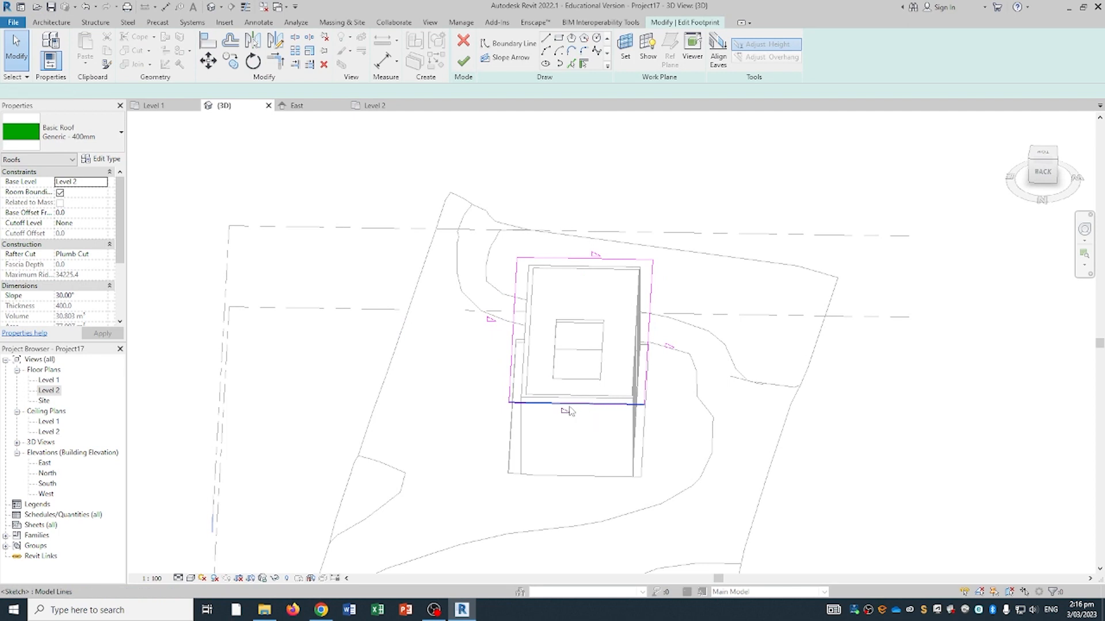
click(569, 405)
click(513, 328)
click(582, 258)
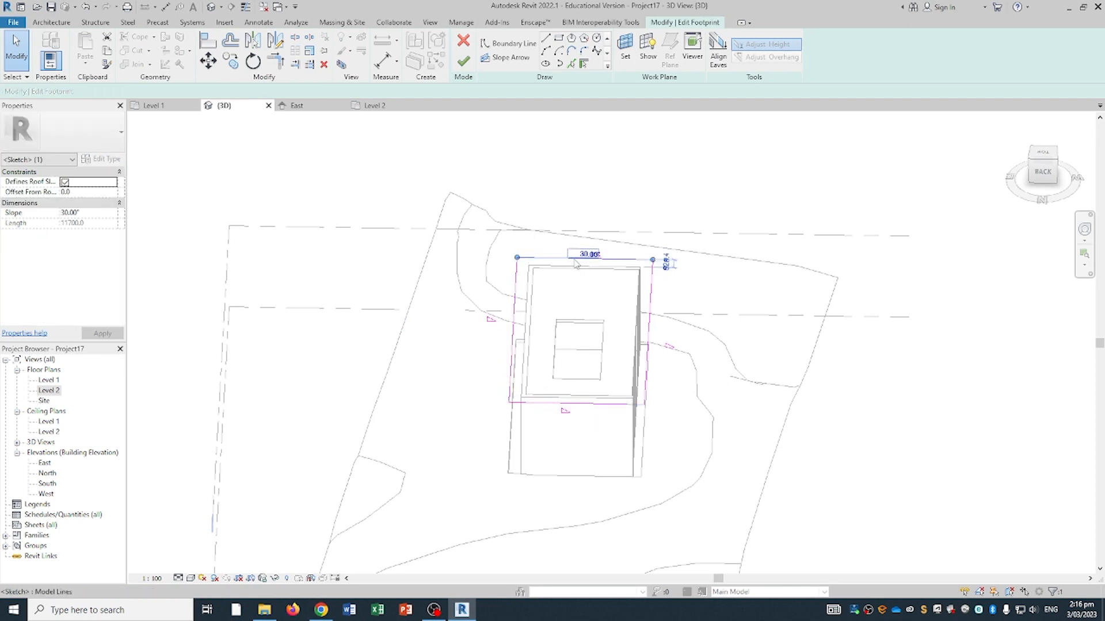
click(654, 292)
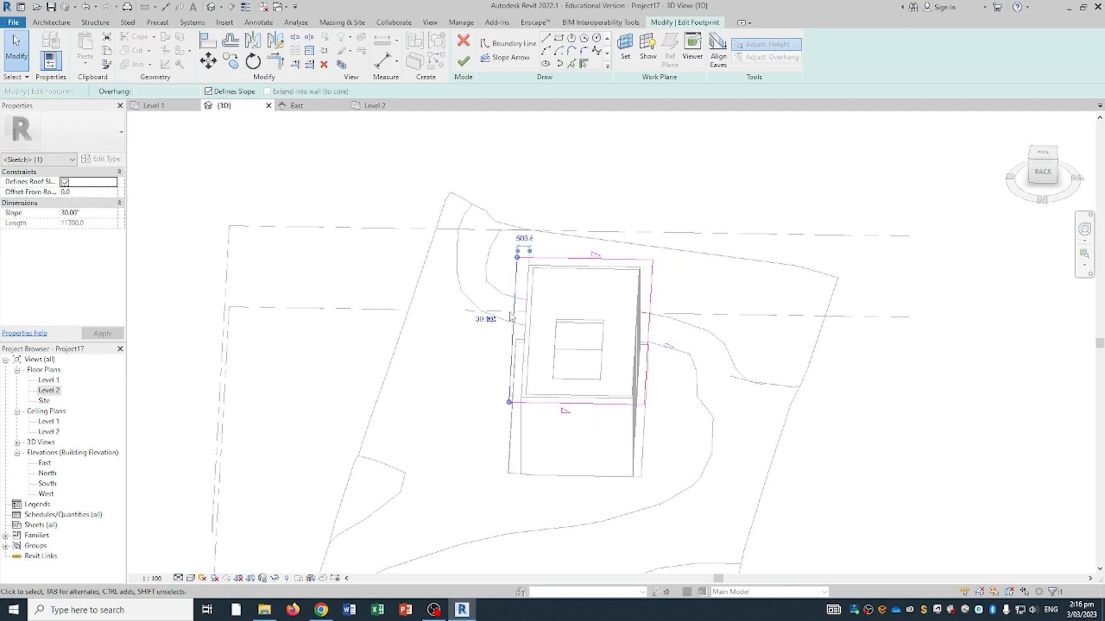
- Turn off Defines Slope on both short roof edges and finish, forming the gable
shift+middle_drag(513, 317, 530, 305)
click(562, 438)
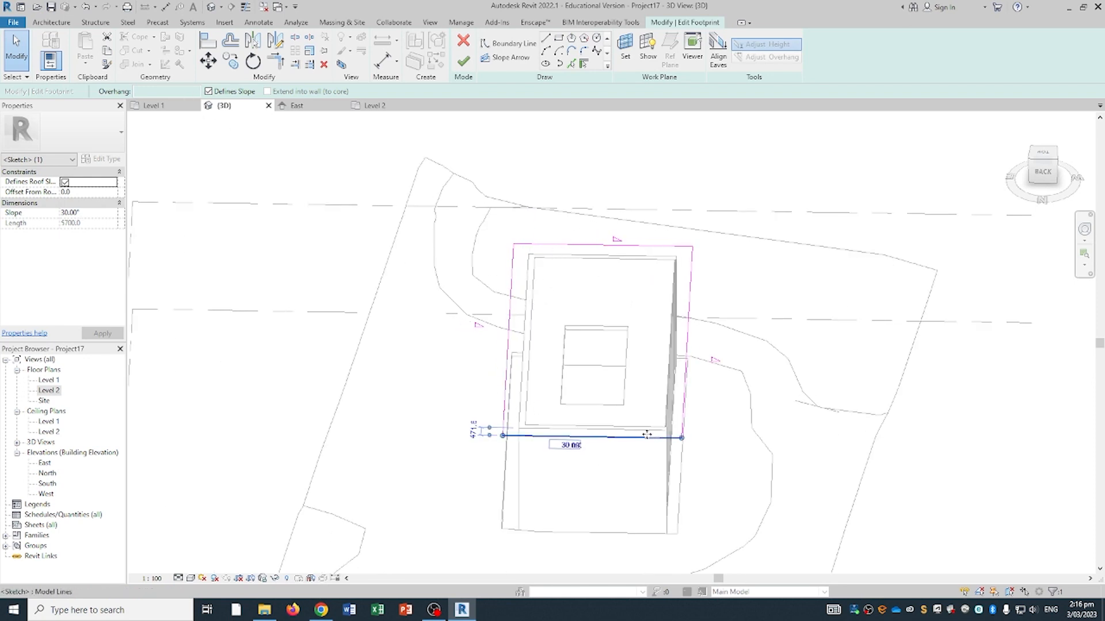
middle_drag(644, 456, 593, 470)
scroll(529, 462, up, 1)
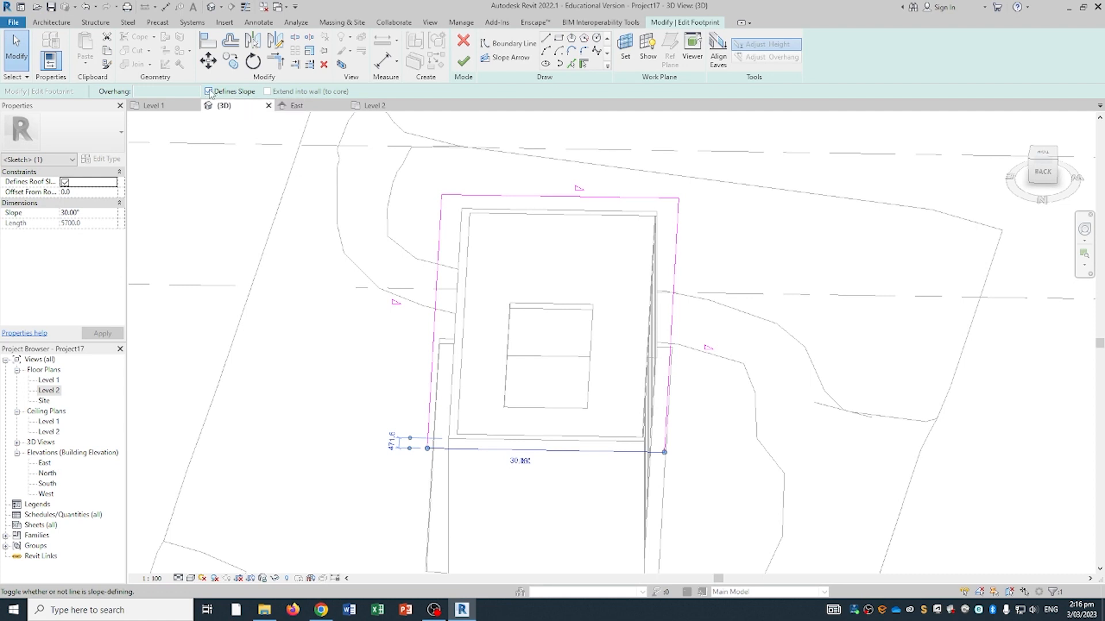
click(576, 197)
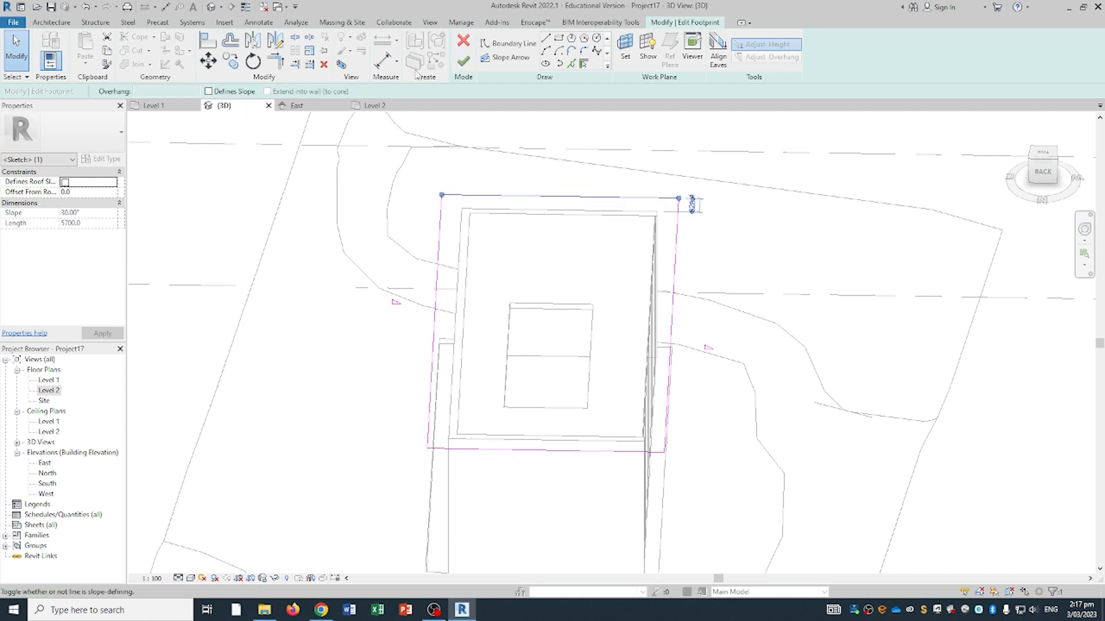
click(463, 62)
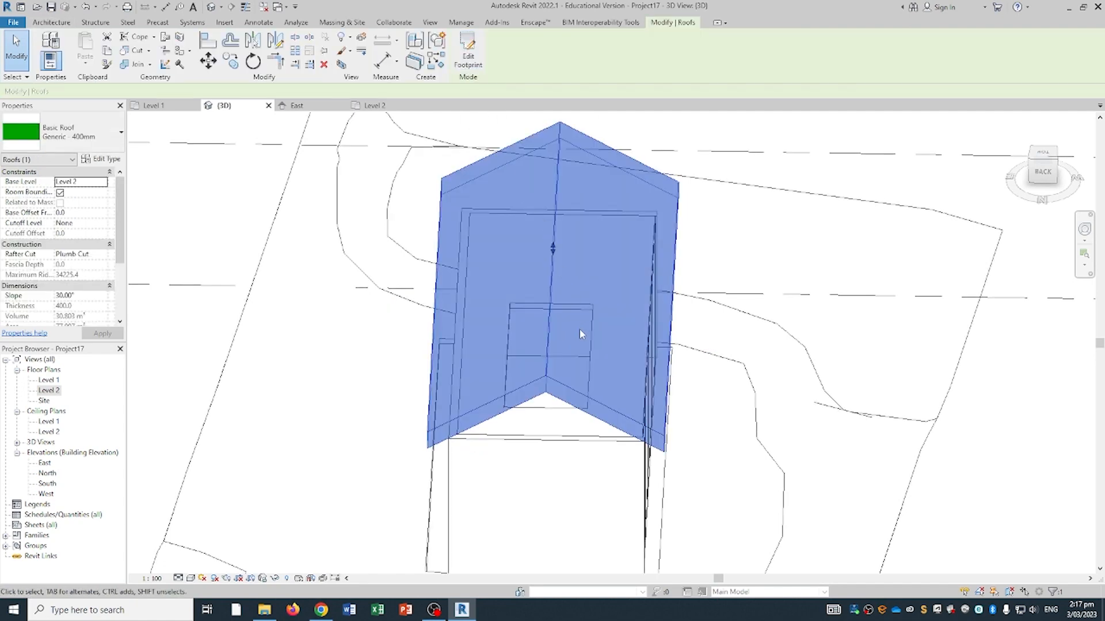
shift+middle_drag(580, 333, 714, 277)
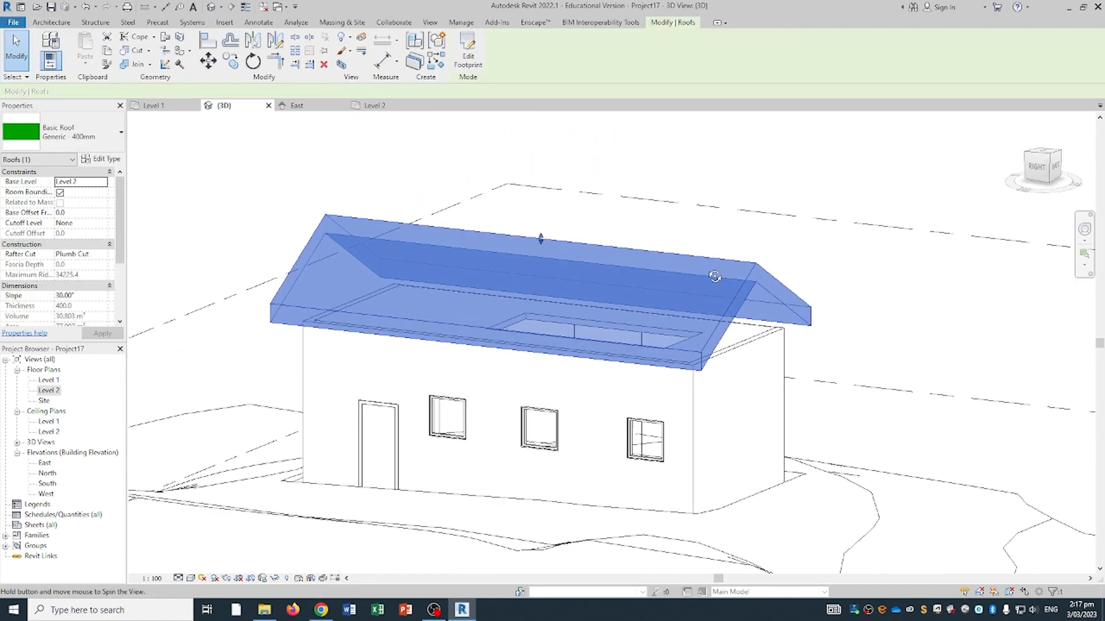
click(686, 154)
shift+middle_drag(793, 268, 527, 306)
click(661, 266)
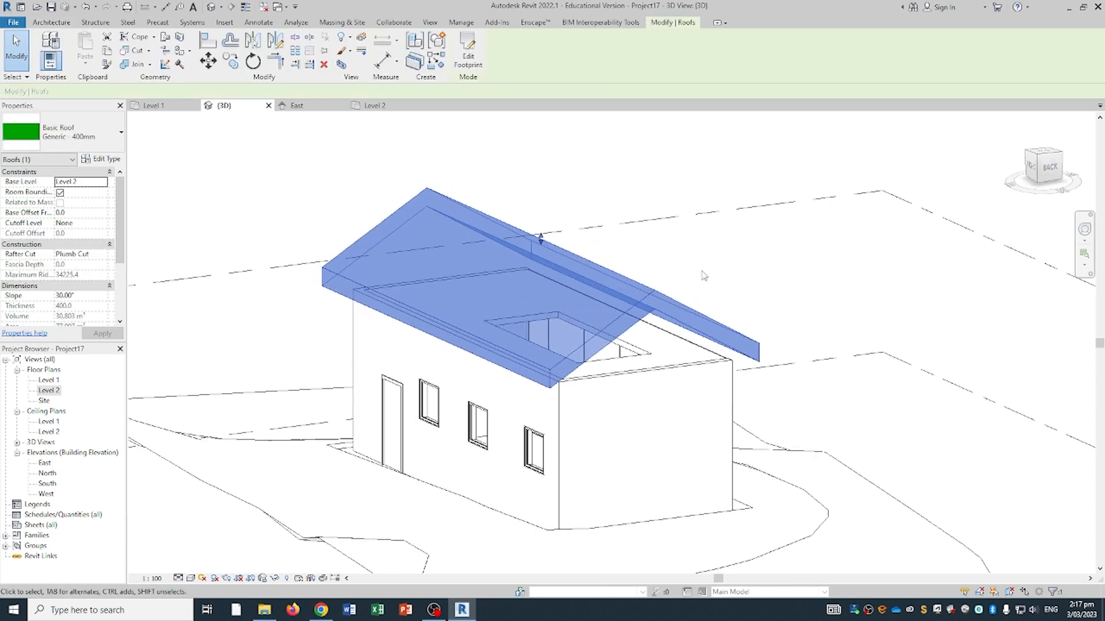
shift+middle_drag(649, 269, 363, 288)
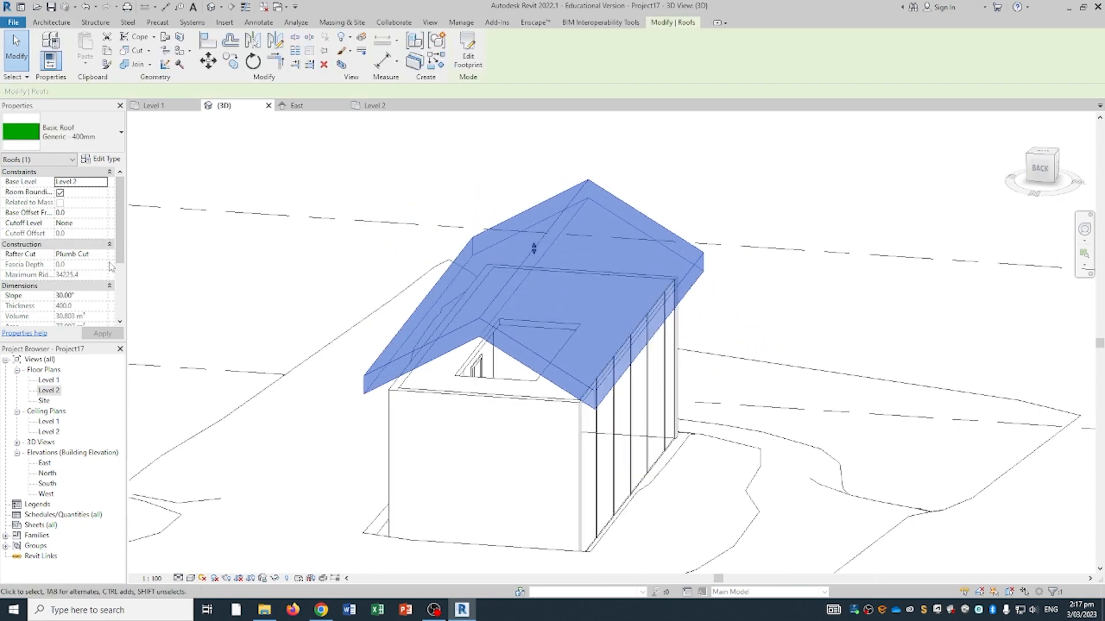
scroll(106, 265, down, 1)
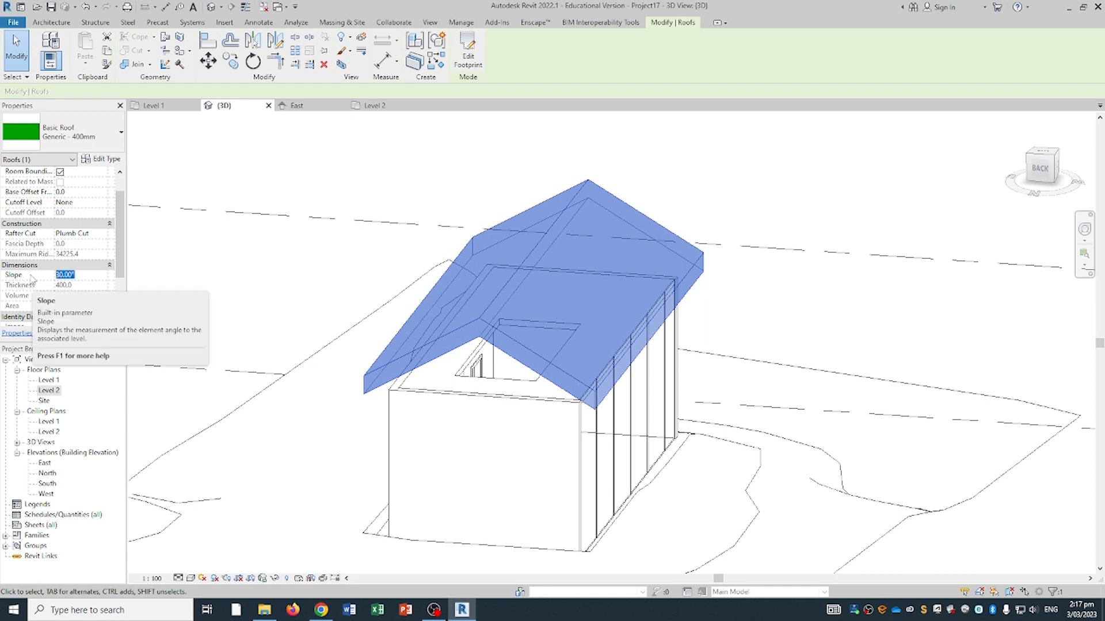
- Change the roof slope to 45°
text(45)
click(103, 335)
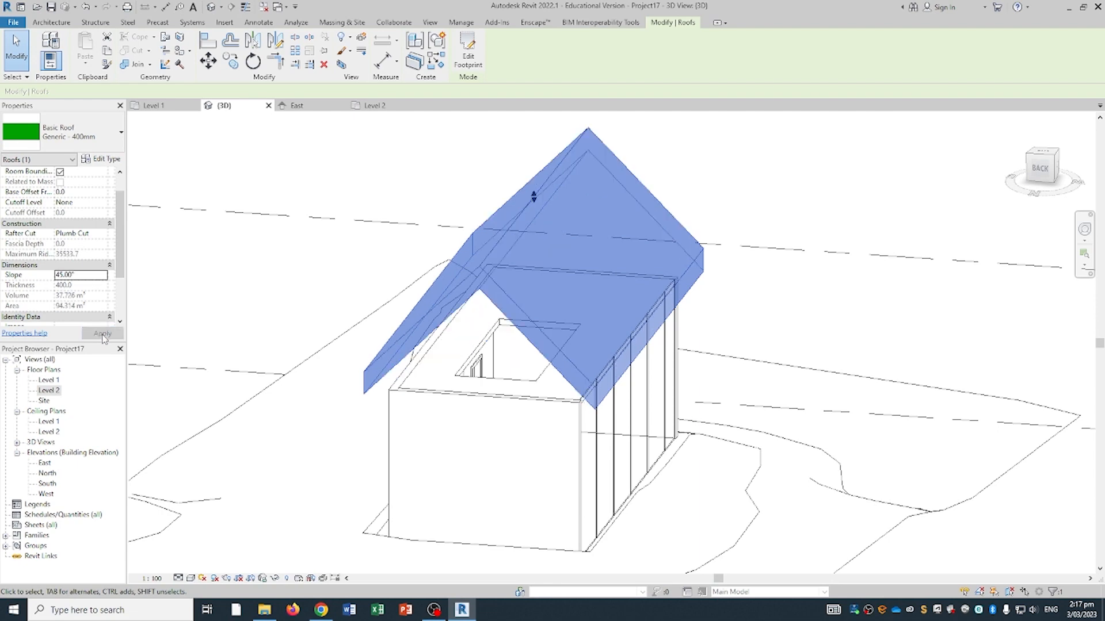
click(382, 277)
- Orbit to a frontal view and select the solid end wall of the house
shift+middle_drag(382, 276, 535, 407)
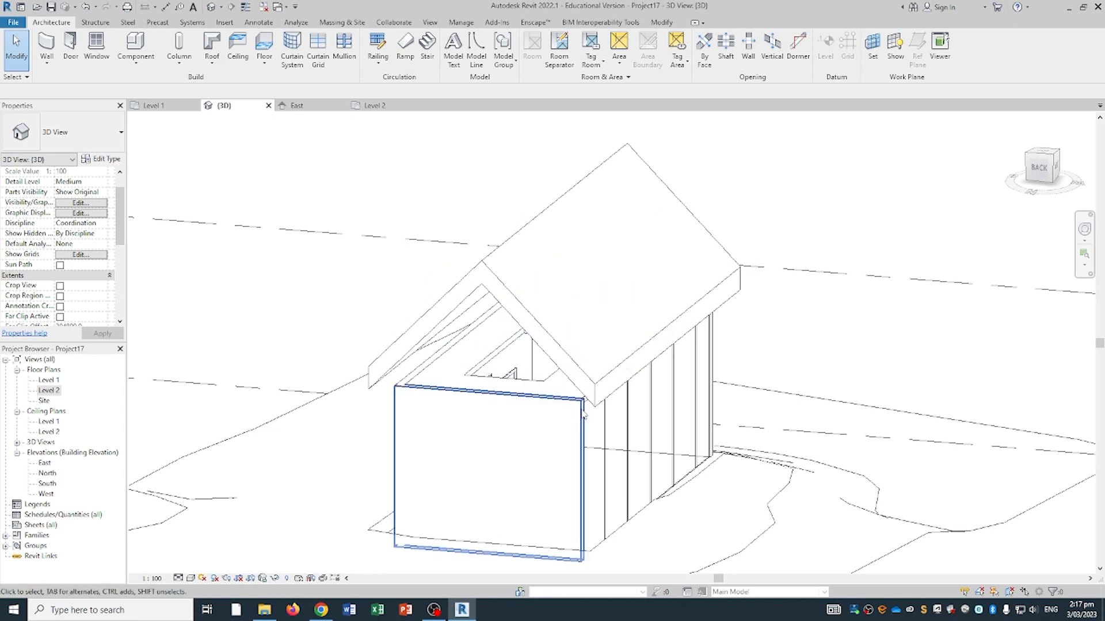
shift+middle_drag(562, 406, 619, 395)
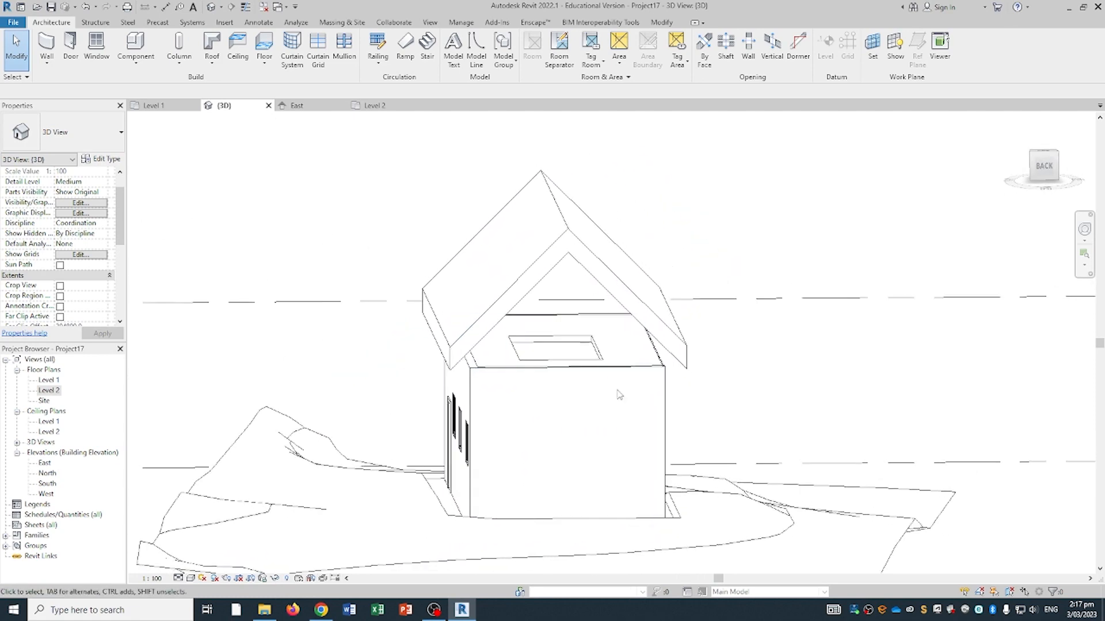
click(557, 376)
shift+middle_drag(531, 378, 449, 394)
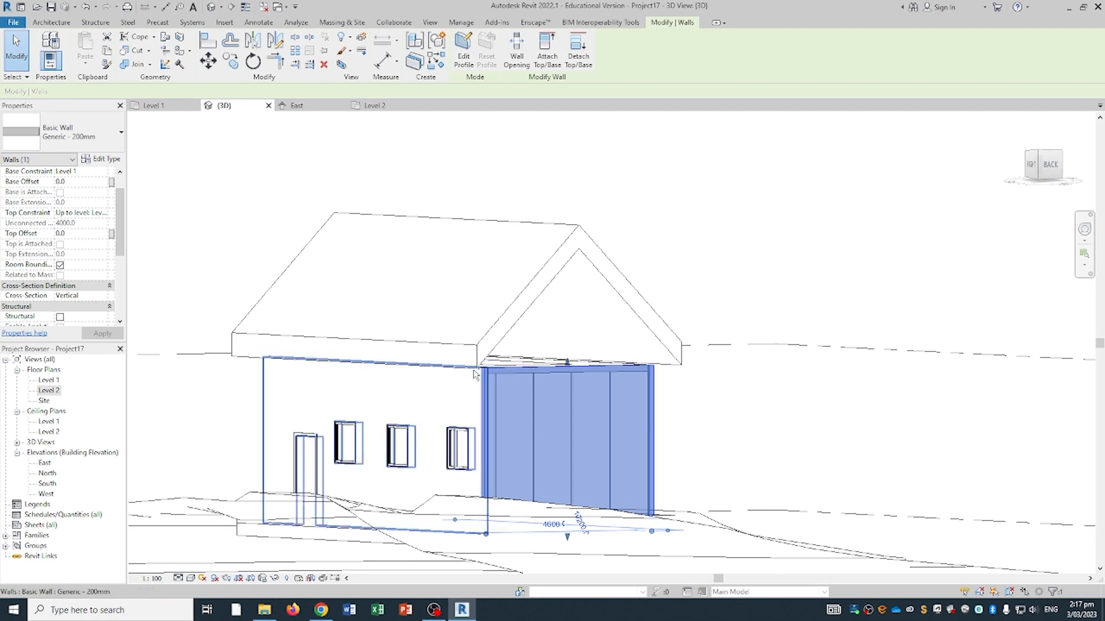
- Add the side and front walls to the selection and attach their tops to the roof
ctrl+click(364, 382)
shift+middle_drag(363, 384, 493, 386)
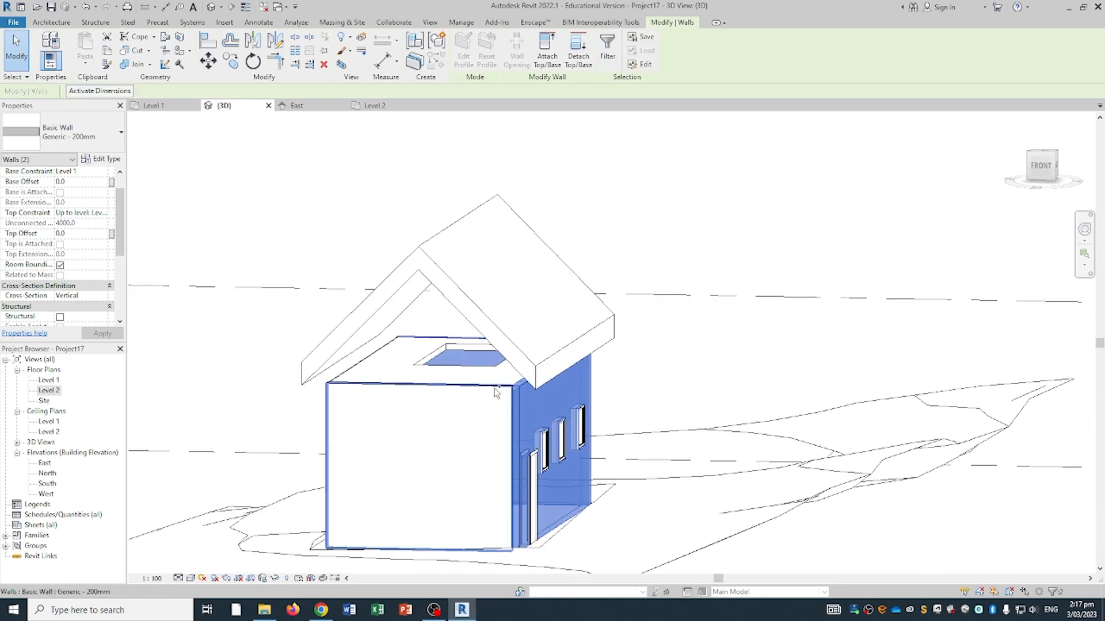
ctrl+click(341, 408)
shift+middle_drag(341, 408, 467, 463)
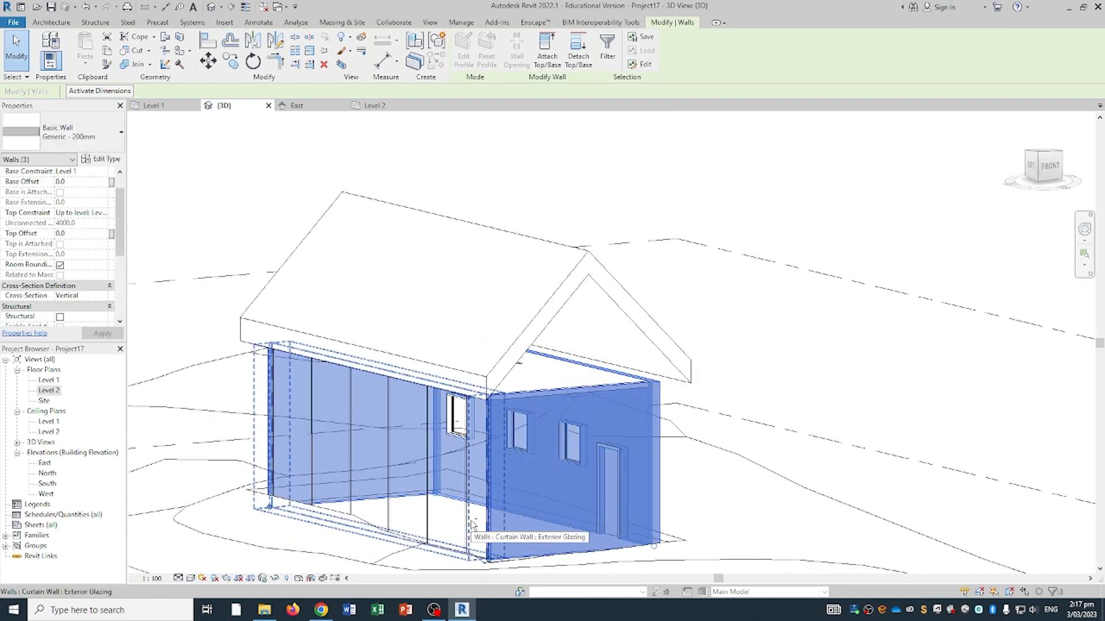
click(551, 58)
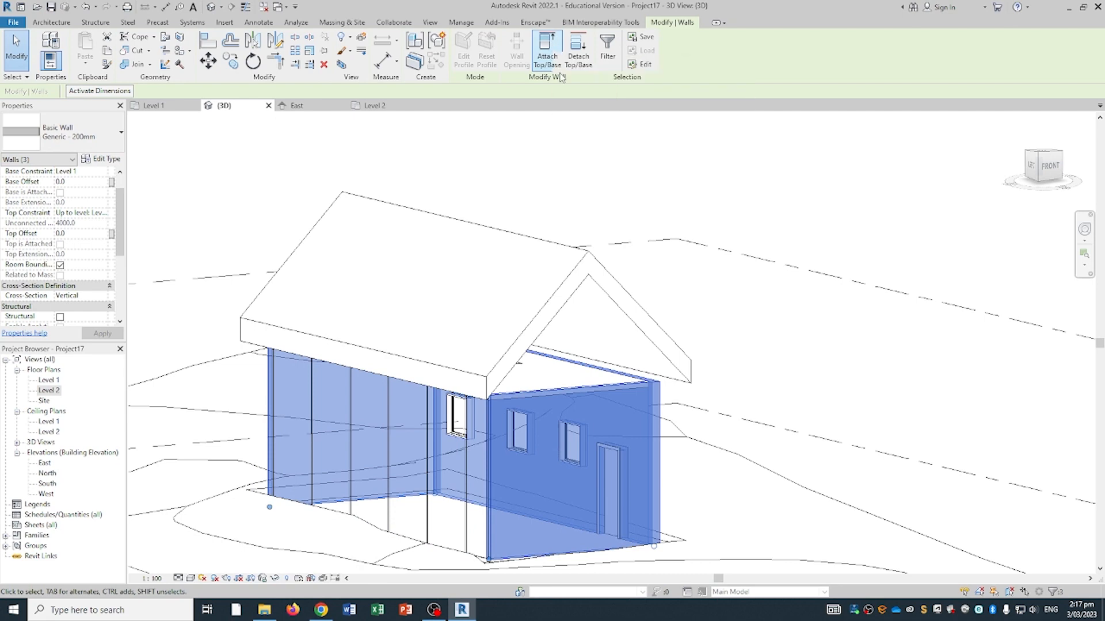
click(557, 51)
shift+middle_drag(612, 243, 539, 264)
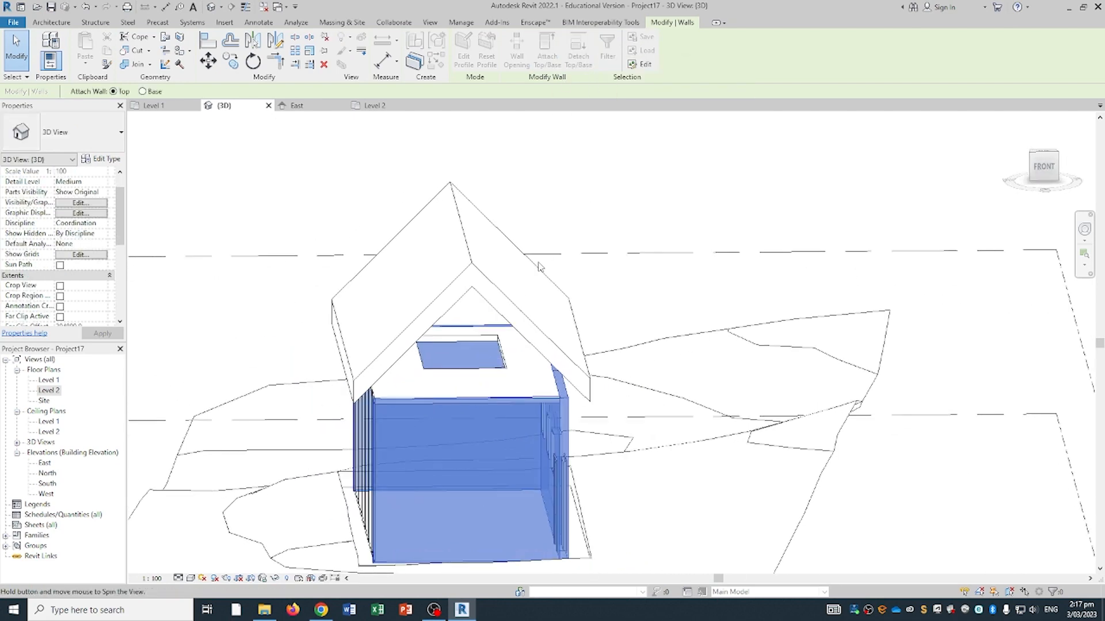
click(495, 288)
shift+middle_drag(495, 289, 517, 265)
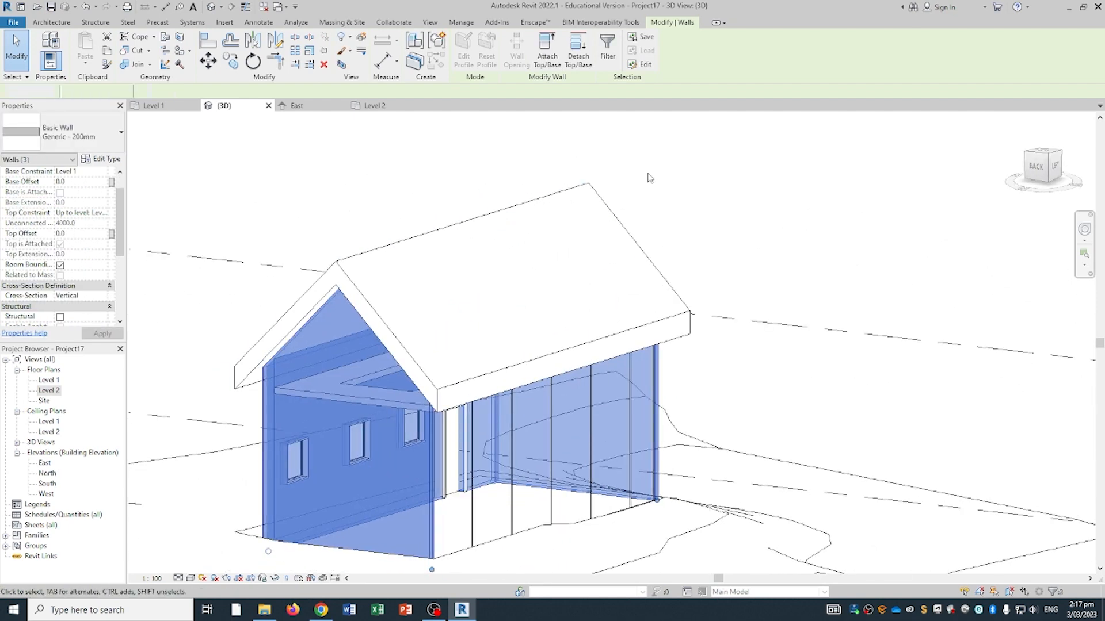
- Orbit around the house to locate the glazed curtain wall
click(650, 178)
scroll(680, 214, down, 1)
shift+middle_drag(681, 215, 605, 172)
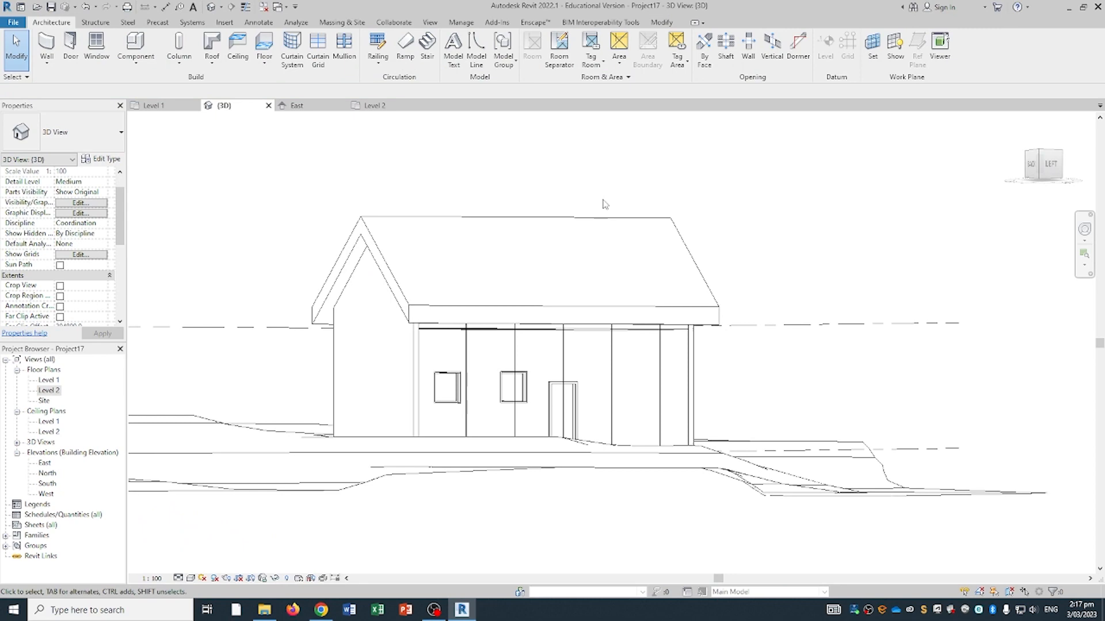
ctrl+click(456, 332)
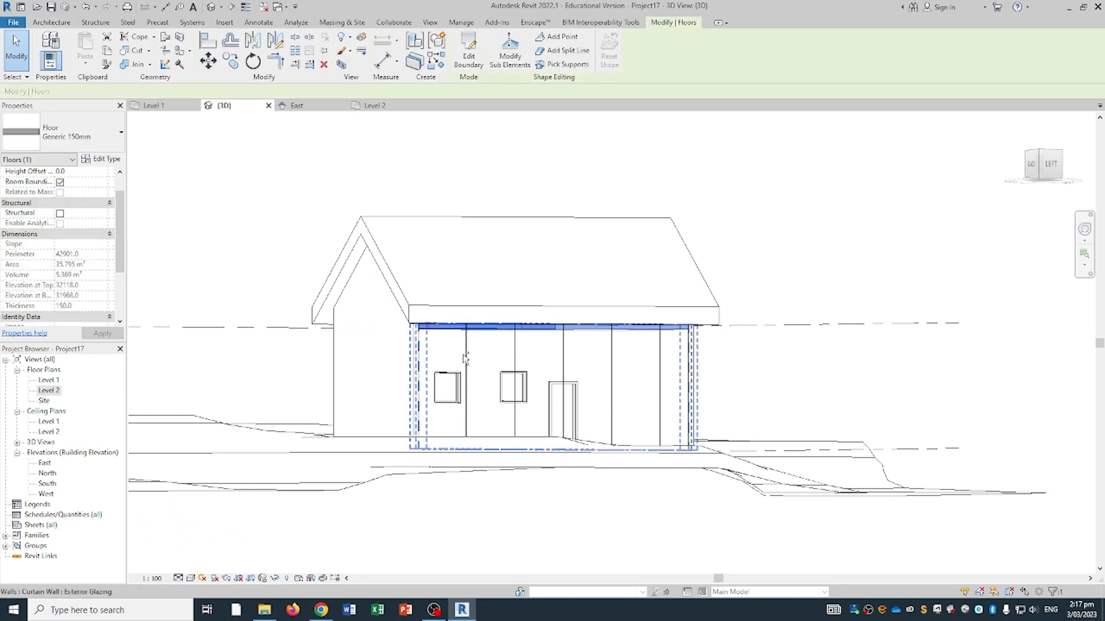
ctrl+click(471, 344)
shift+middle_drag(473, 348, 518, 115)
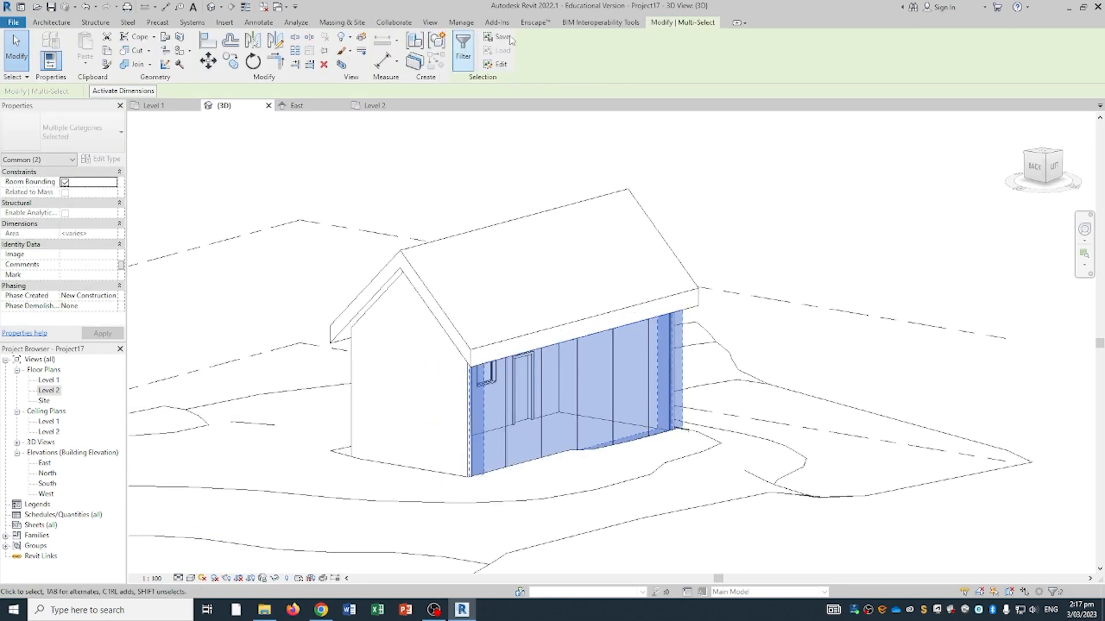
shift+middle_drag(417, 151, 496, 184)
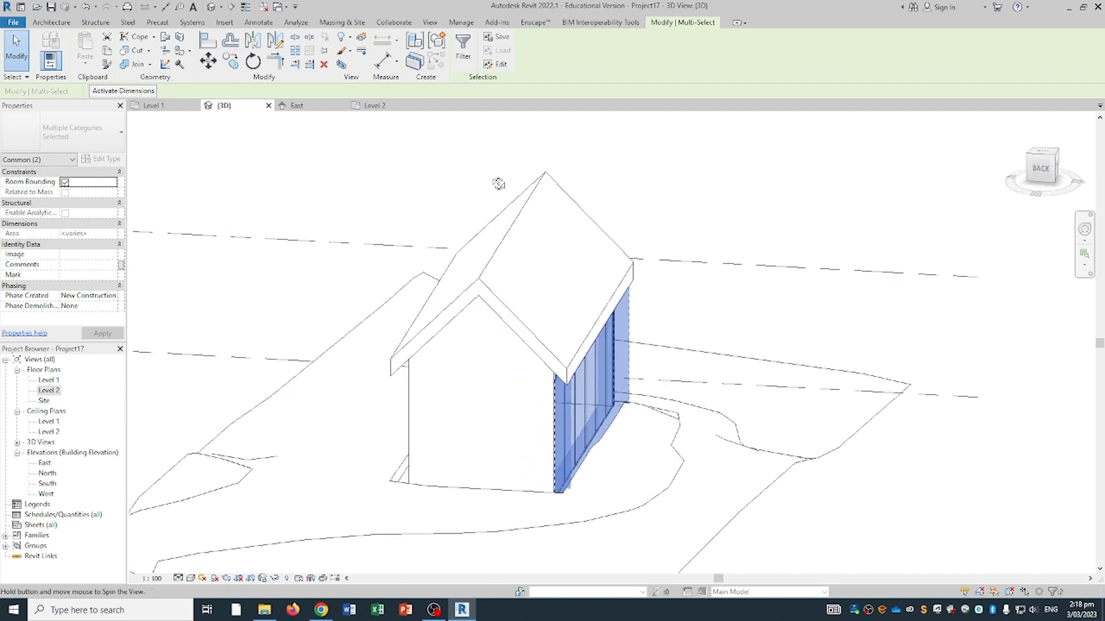
click(498, 183)
shift+middle_drag(584, 334, 555, 267)
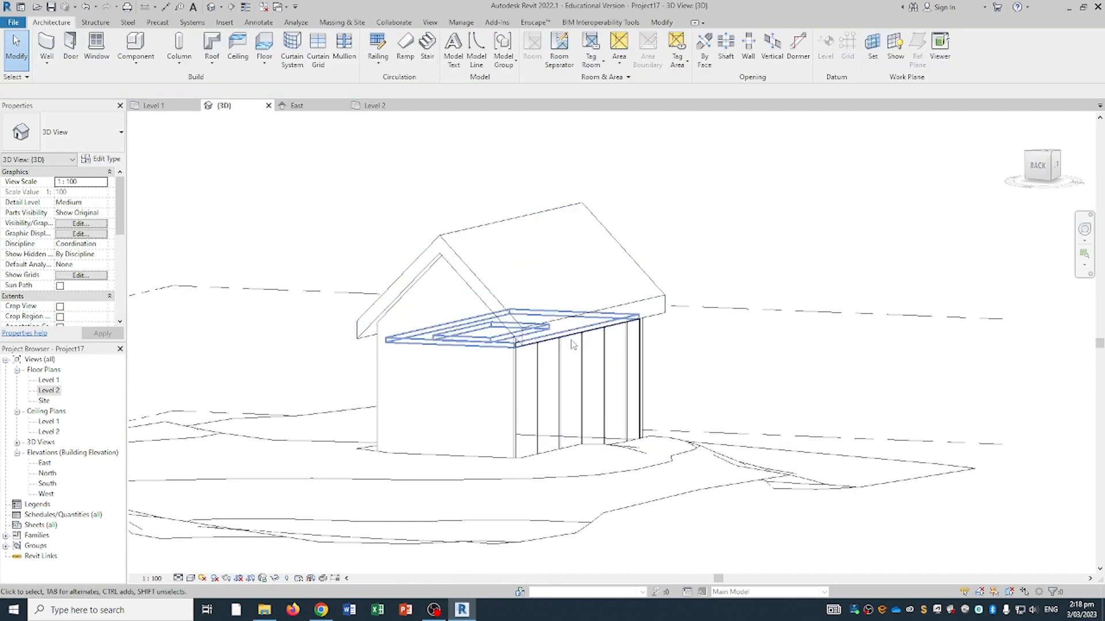
- Attach the glazed curtain wall's top to the roof
click(582, 344)
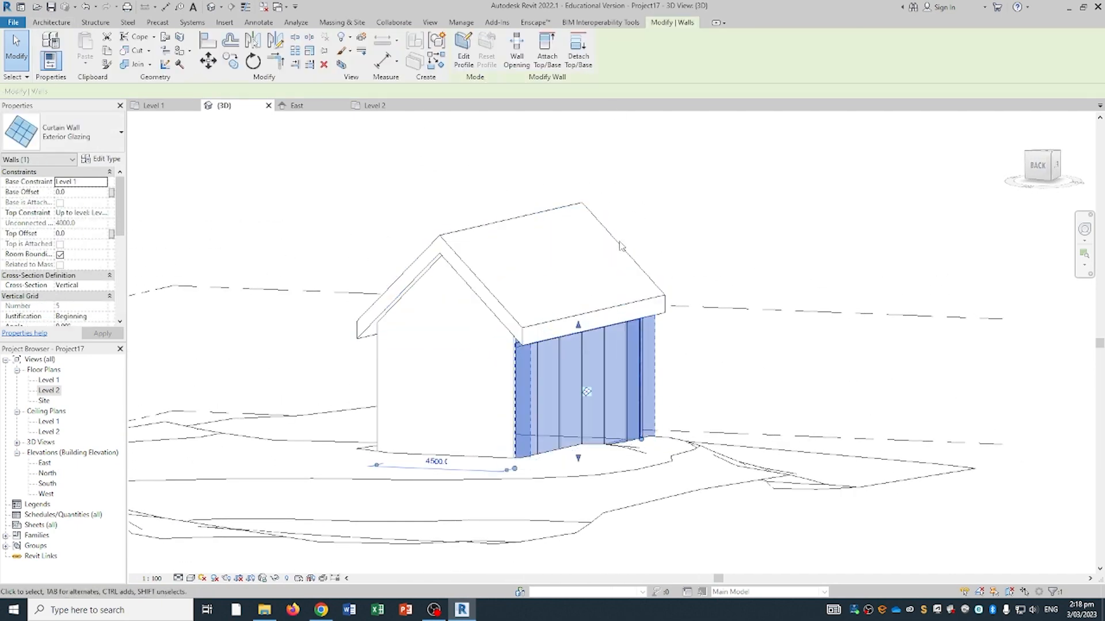
click(550, 56)
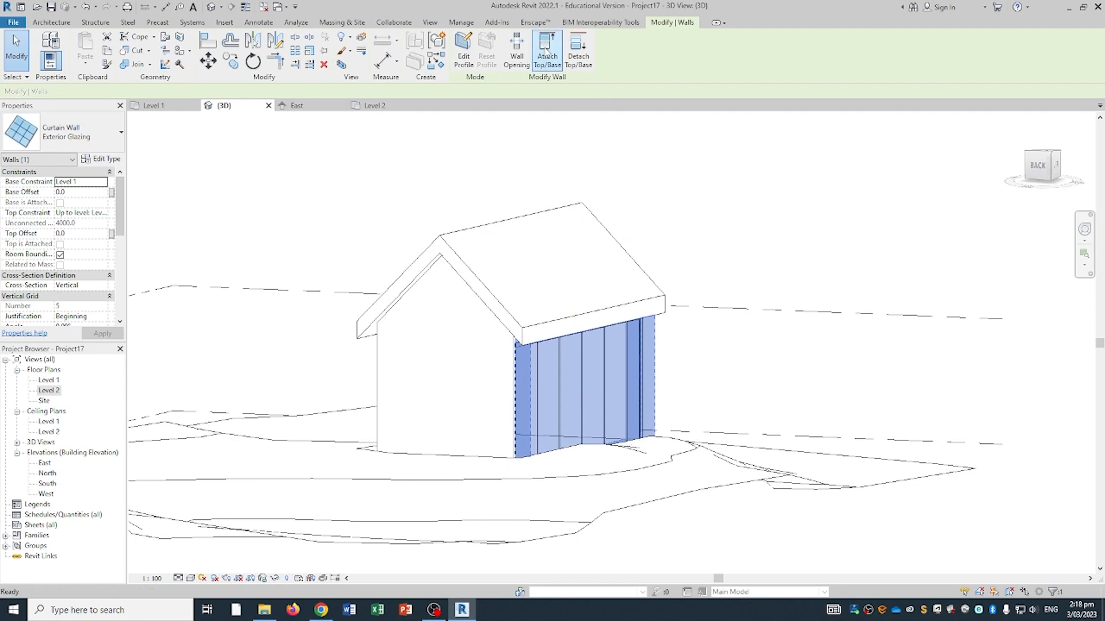
click(550, 321)
click(705, 246)
scroll(701, 249, down, 2)
shift+middle_drag(695, 253, 551, 358)
shift+middle_drag(654, 313, 420, 425)
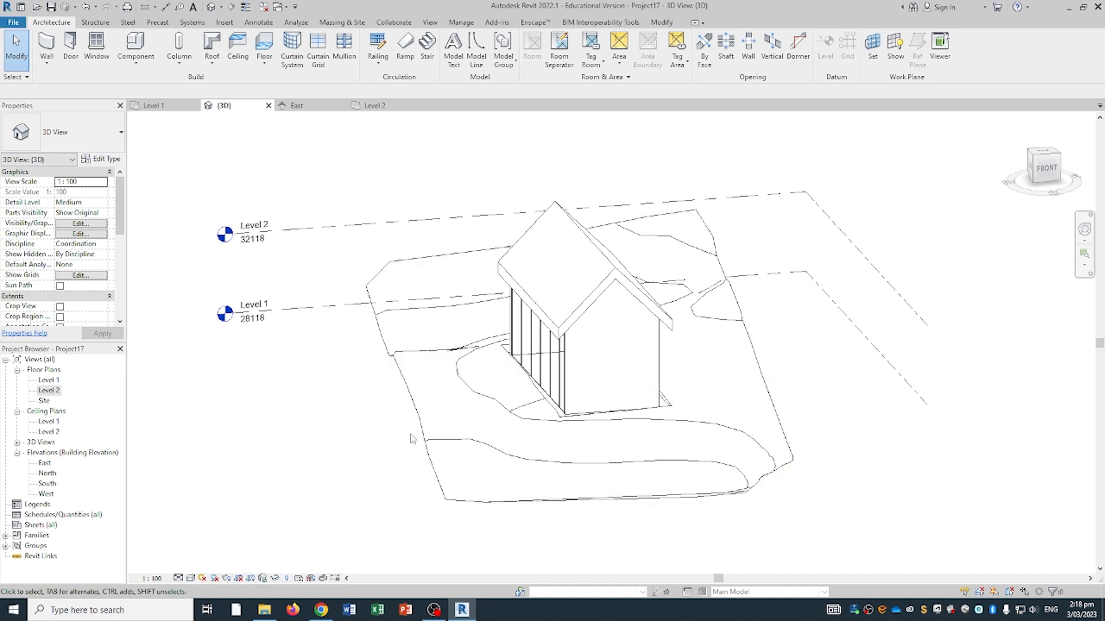
- Enable Section Box under Extents in the 3D view properties and select the box
scroll(348, 345, down, 2)
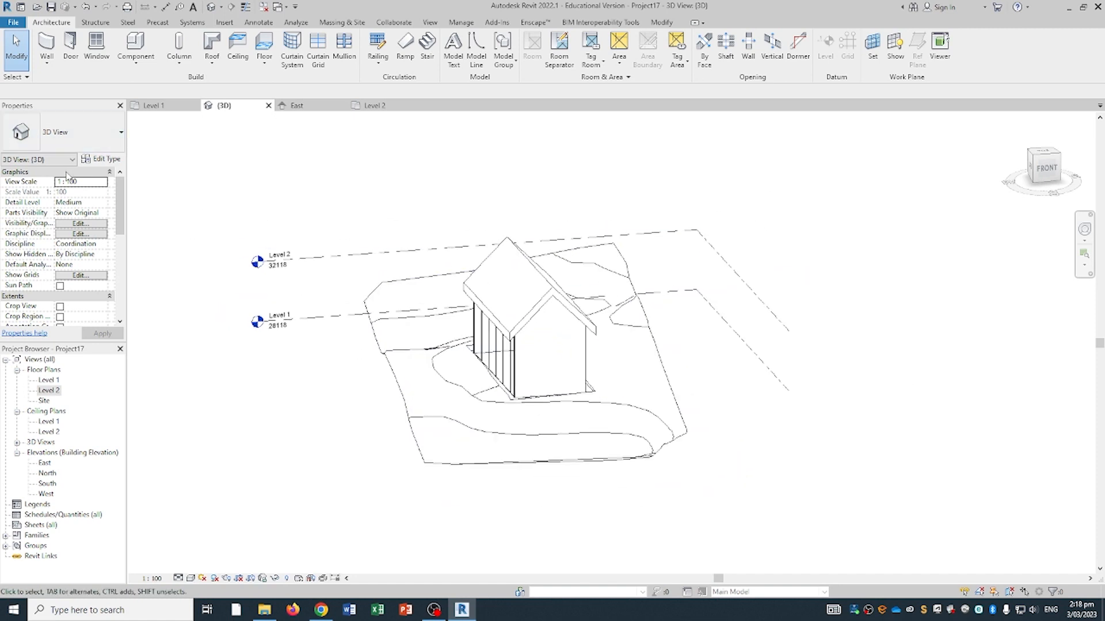
scroll(73, 230, down, 5)
scroll(80, 242, up, 2)
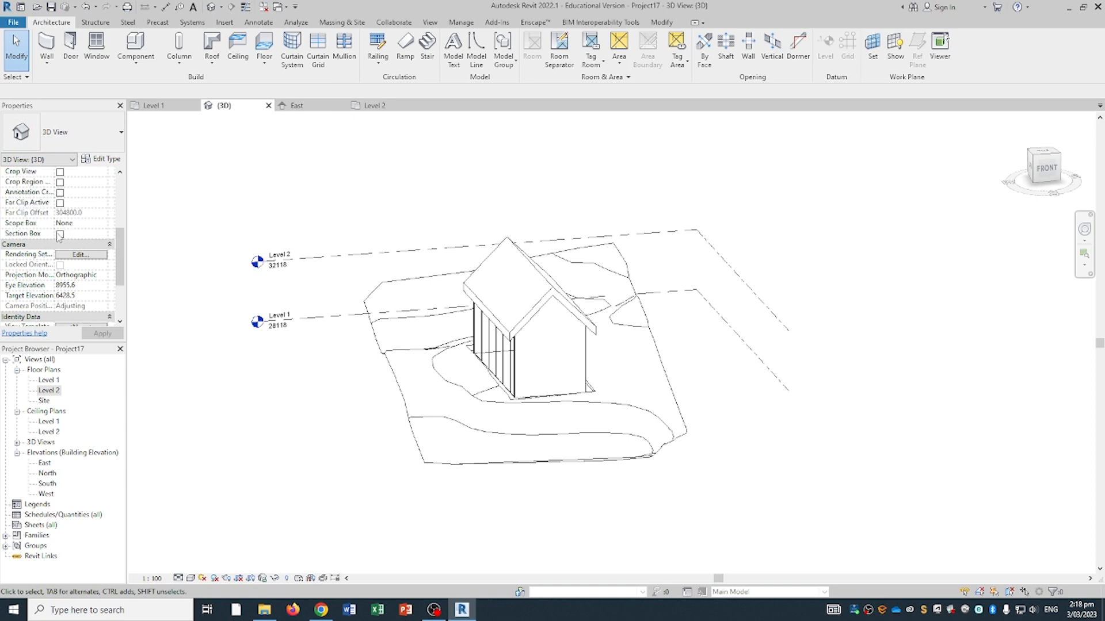
scroll(417, 333, down, 4)
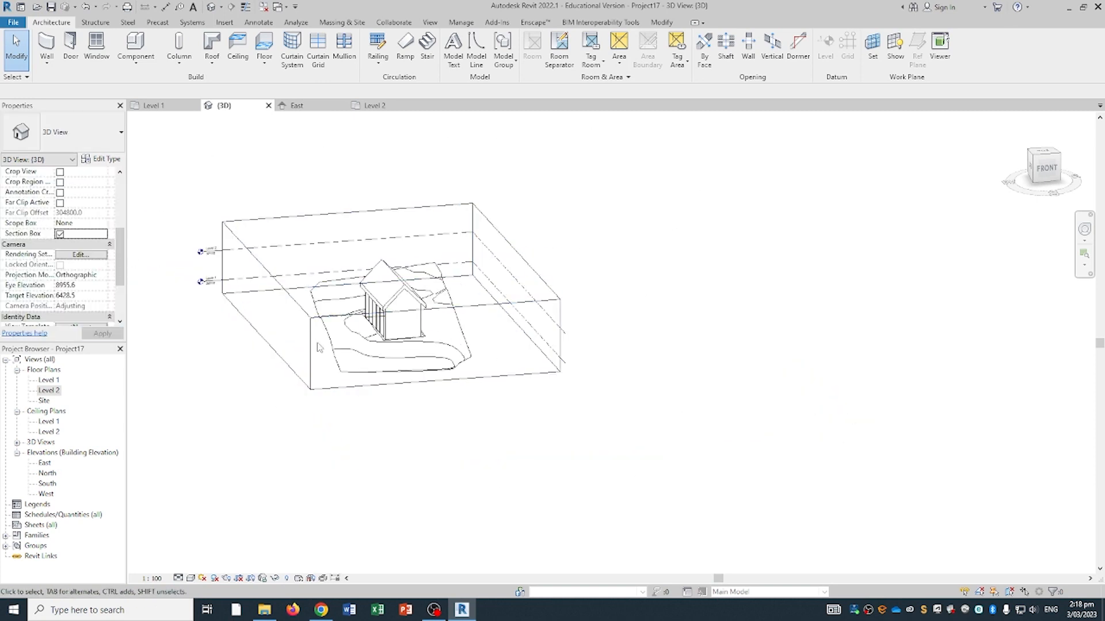
shift+middle_drag(274, 460, 327, 316)
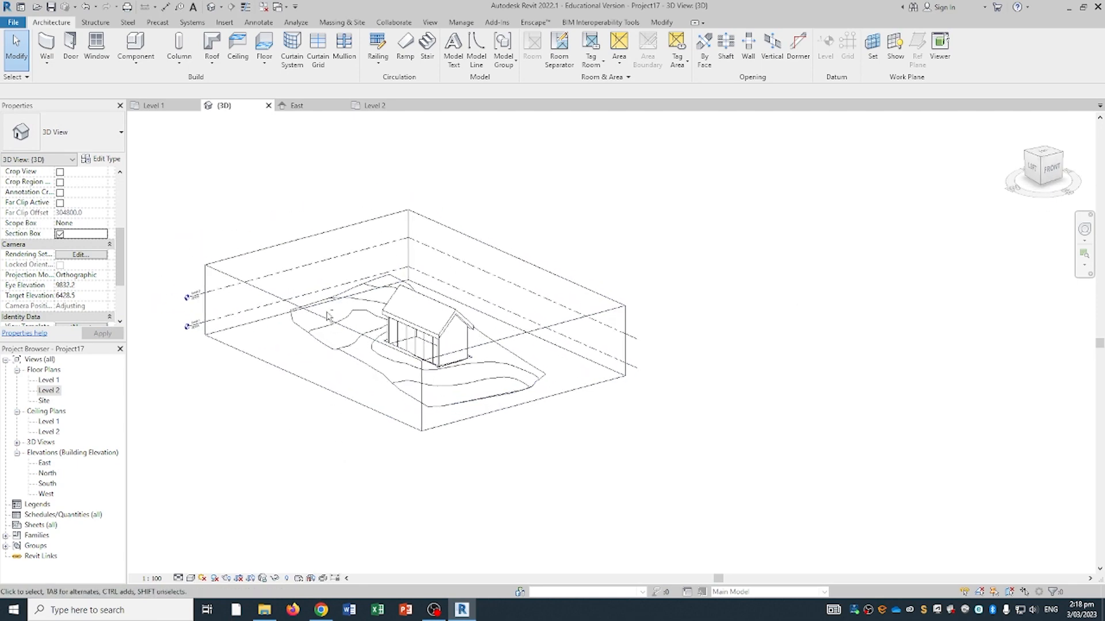
click(287, 579)
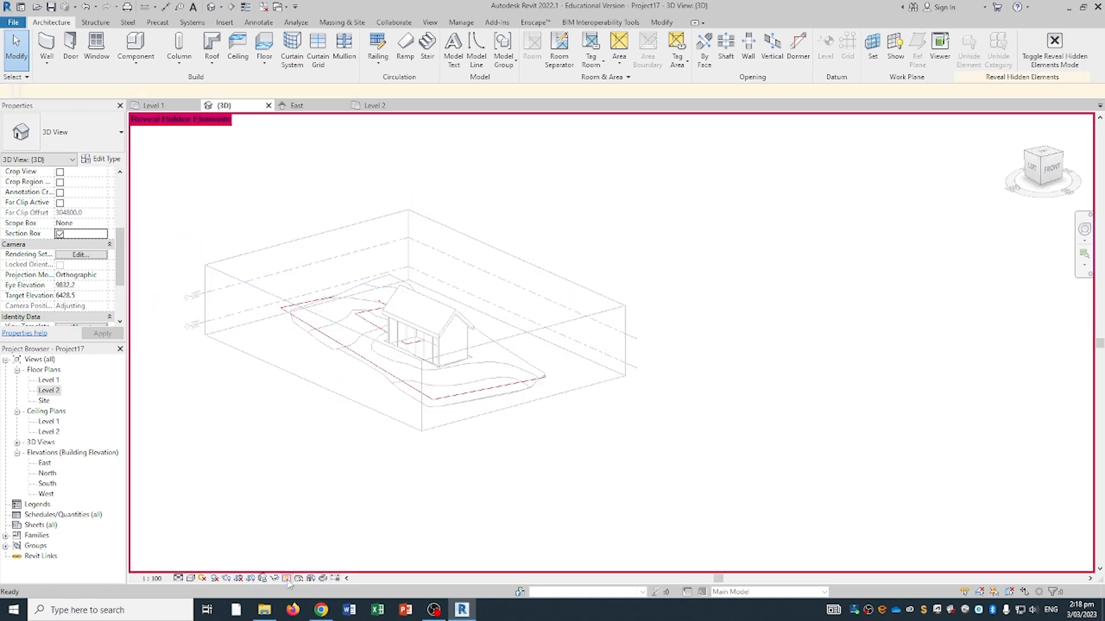
click(287, 579)
mouse_move(365, 439)
shift+middle_down()
mouse_move(399, 451)
mouse_move(370, 449)
shift+middle_up()
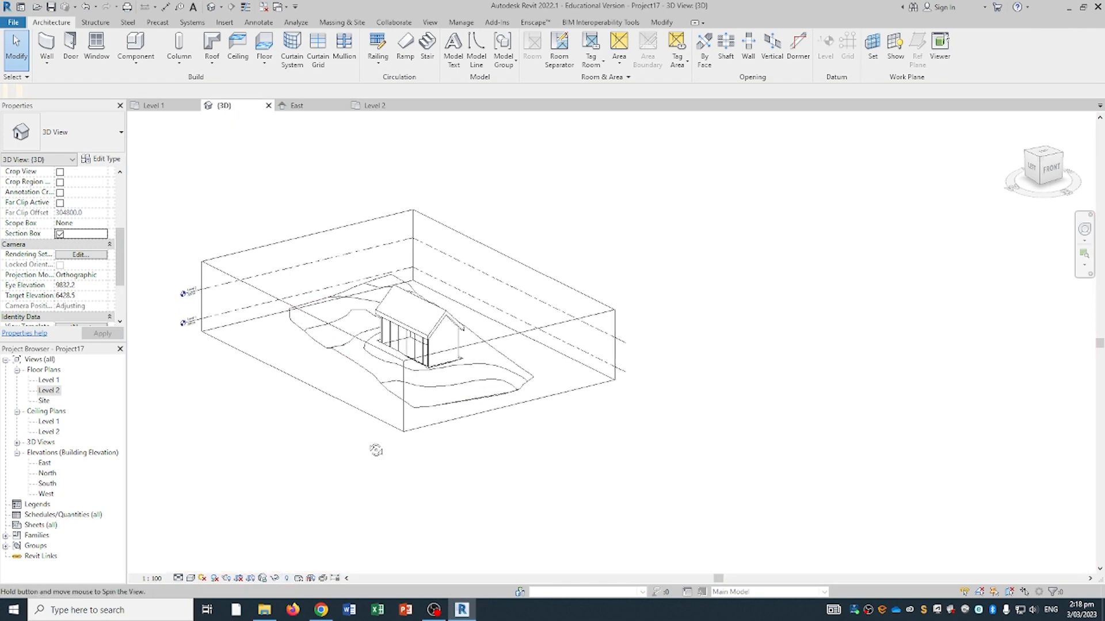
scroll(280, 253, up, 3)
scroll(281, 253, down, 2)
shift+middle_drag(323, 229, 282, 226)
click(234, 231)
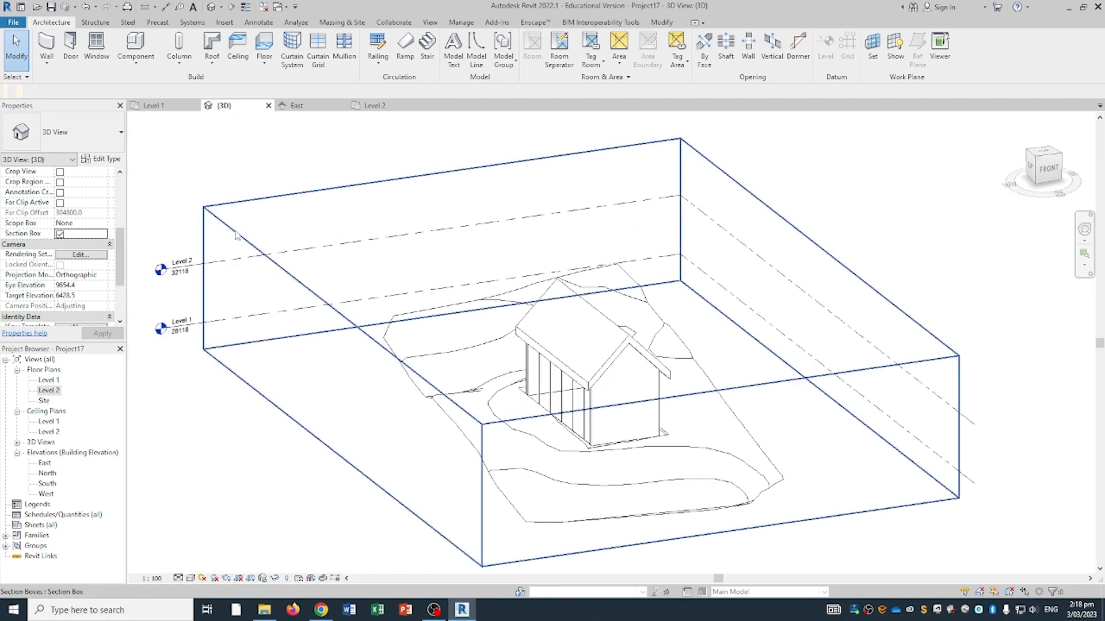
- Pull the section box's left and right sides inward to crop the site
scroll(324, 287, down, 2)
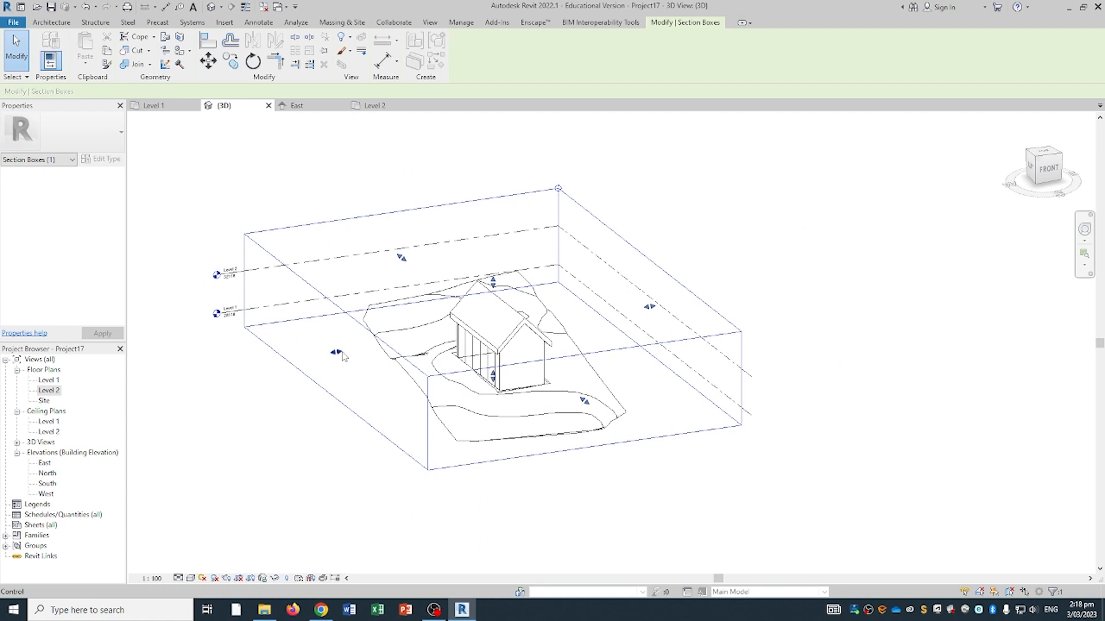
drag(340, 352, 402, 342)
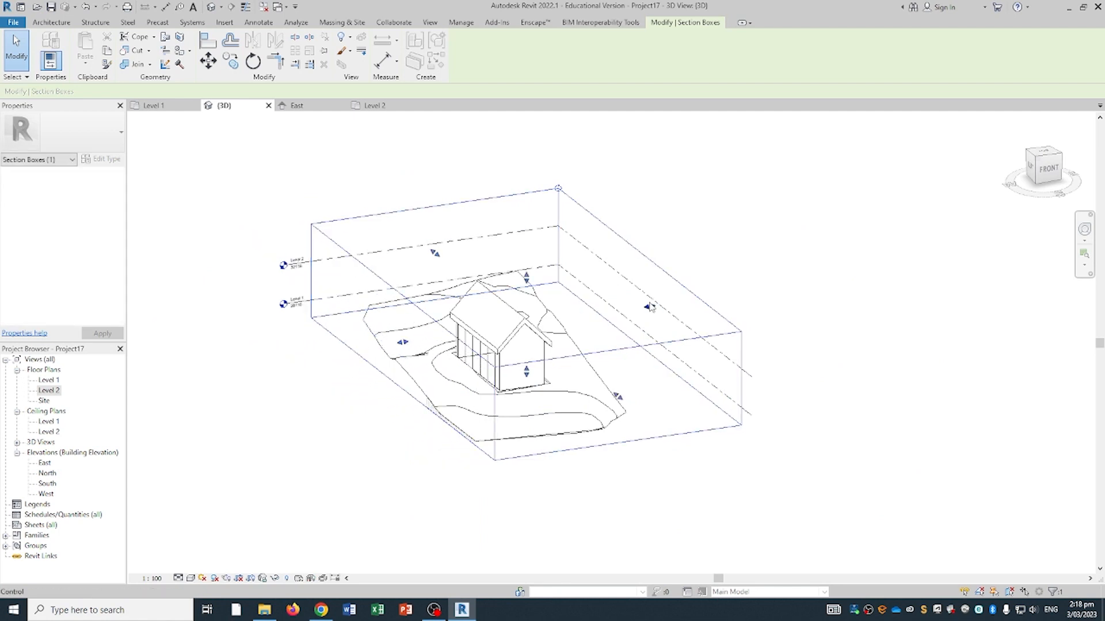
drag(650, 308, 546, 325)
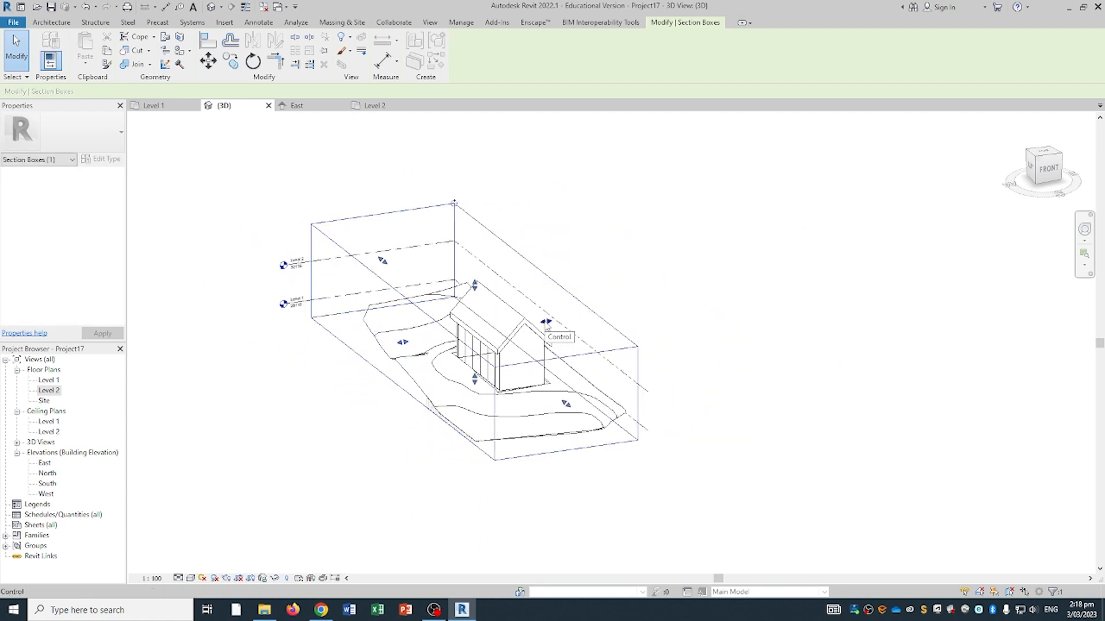
drag(401, 342, 445, 336)
shift+middle_drag(412, 354, 592, 337)
drag(276, 331, 319, 334)
drag(406, 355, 426, 346)
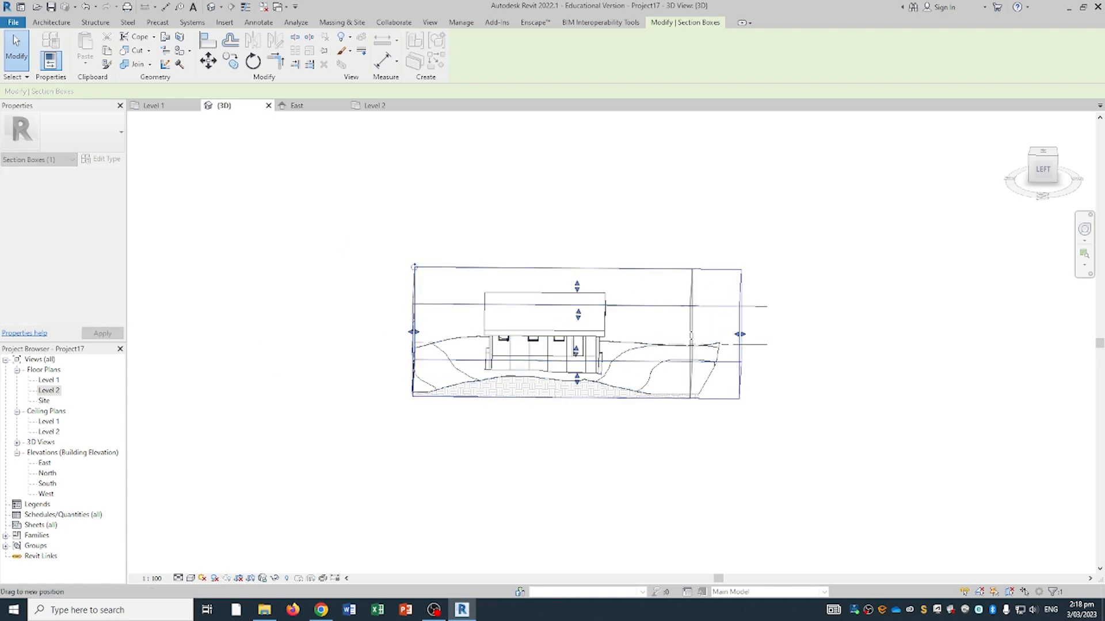
- Tighten the box's left side, lower its top below the roof, and push the front face in
shift+middle_drag(739, 333, 785, 351)
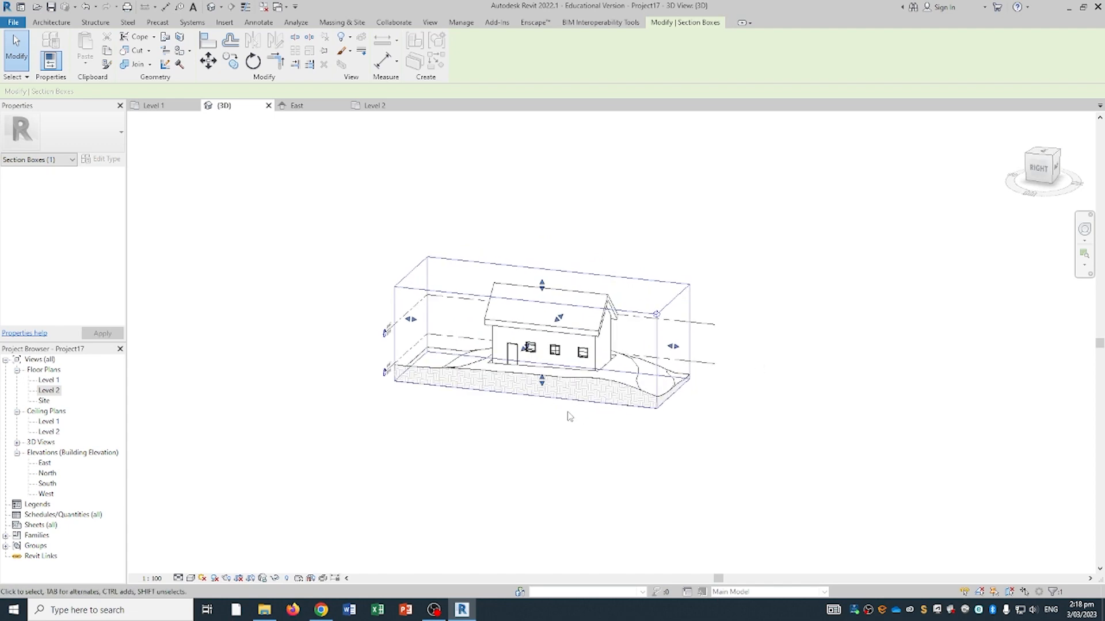
scroll(569, 399, up, 4)
shift+middle_drag(594, 382, 509, 302)
shift+middle_drag(480, 393, 570, 424)
shift+middle_drag(570, 424, 538, 426)
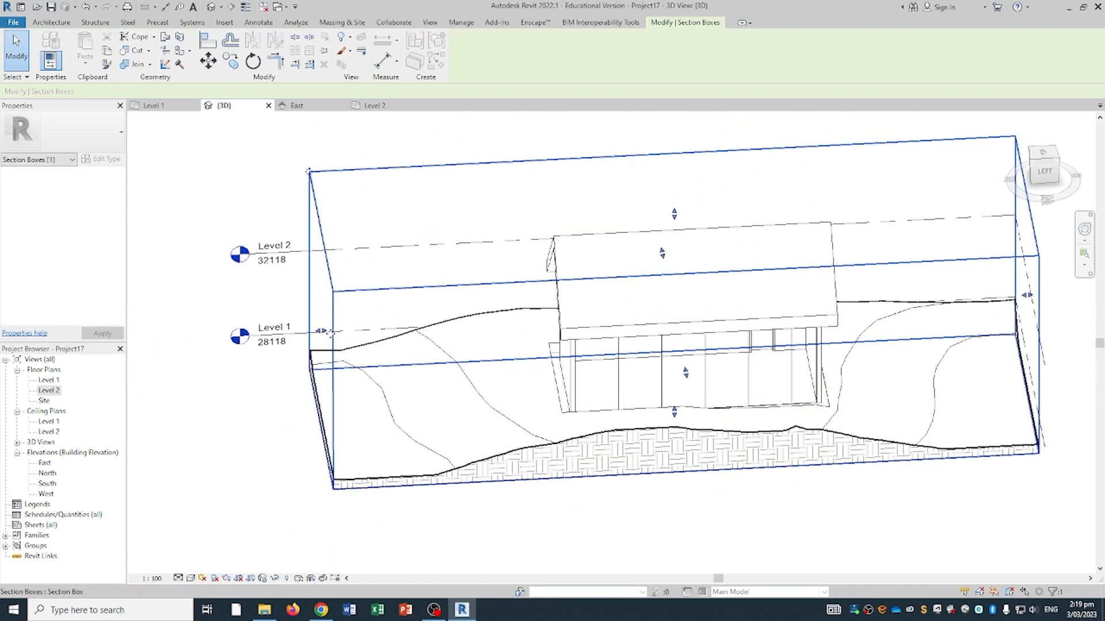
drag(322, 331, 601, 321)
shift+middle_drag(602, 320, 945, 207)
drag(809, 202, 841, 269)
shift+middle_drag(841, 269, 607, 338)
drag(594, 413, 577, 397)
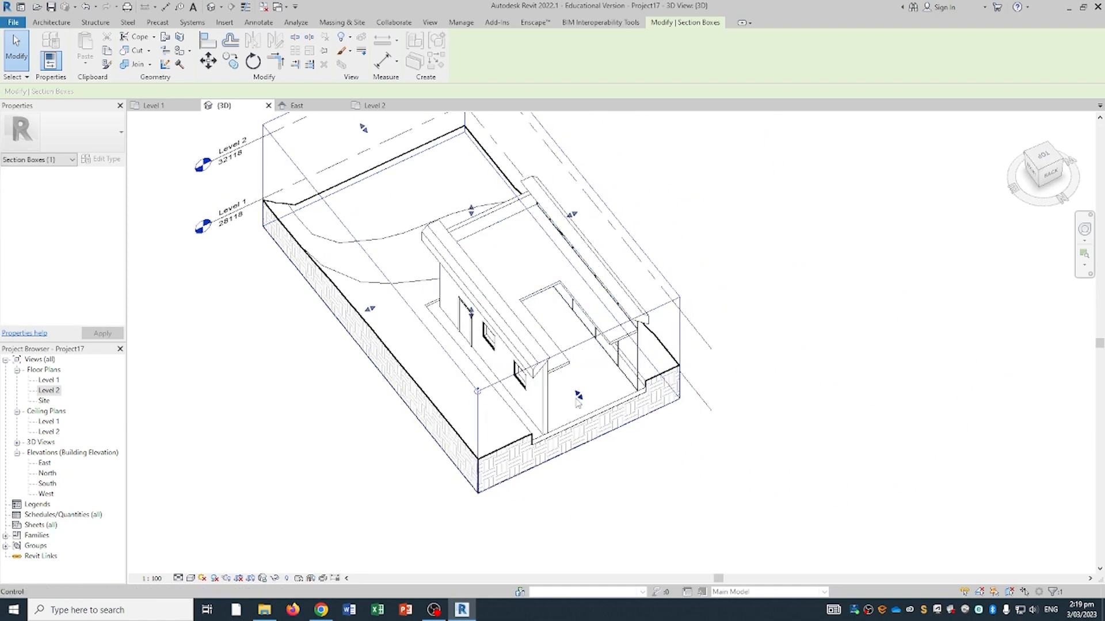
shift+middle_drag(582, 347, 499, 357)
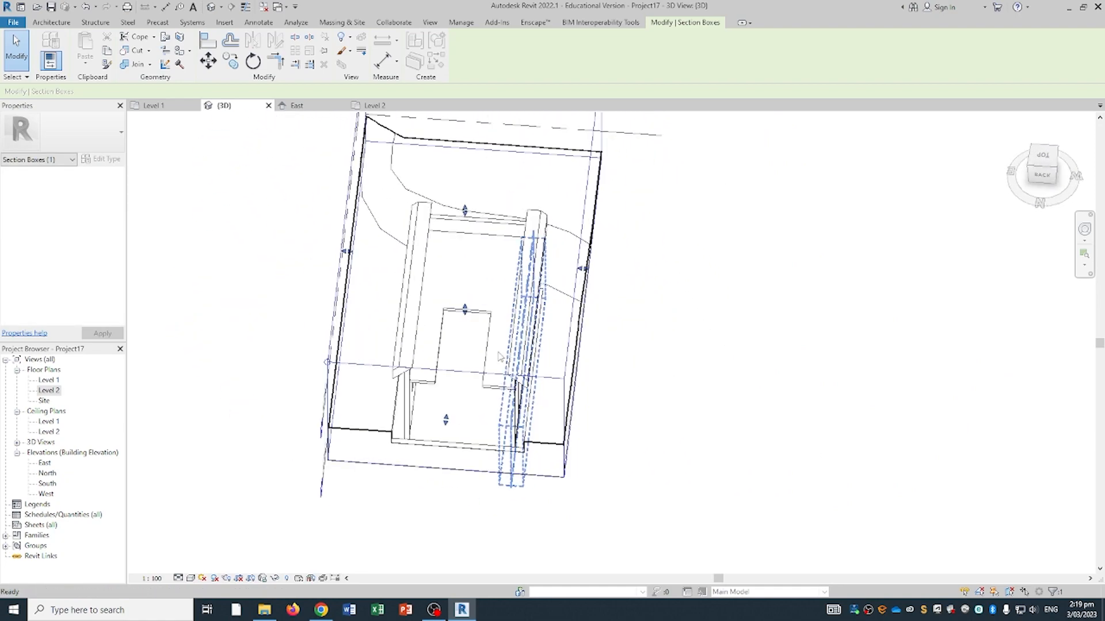
- Open the Level 1 plan zoomed and panned onto the house footprint inside the section box outline
click(165, 110)
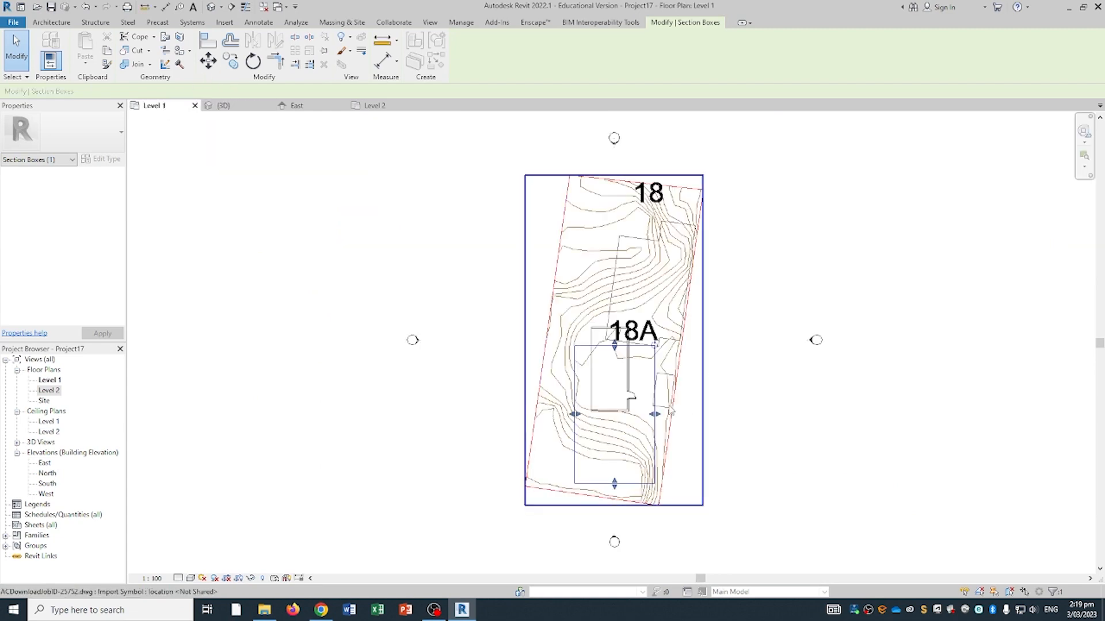
scroll(648, 394, up, 5)
middle_drag(447, 189, 474, 240)
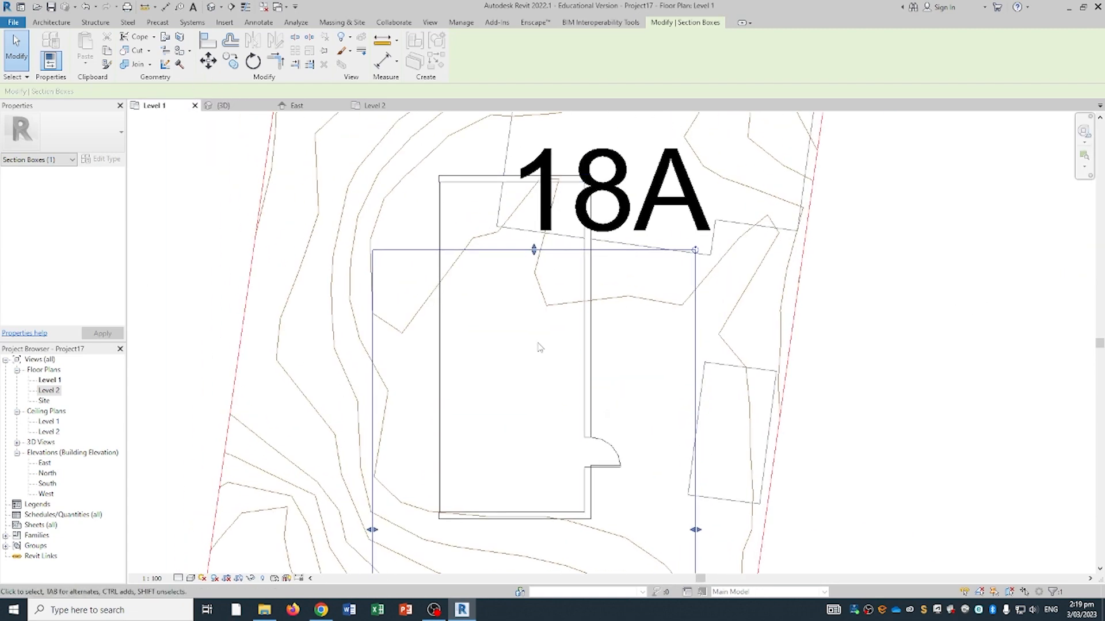
middle_drag(556, 354, 515, 380)
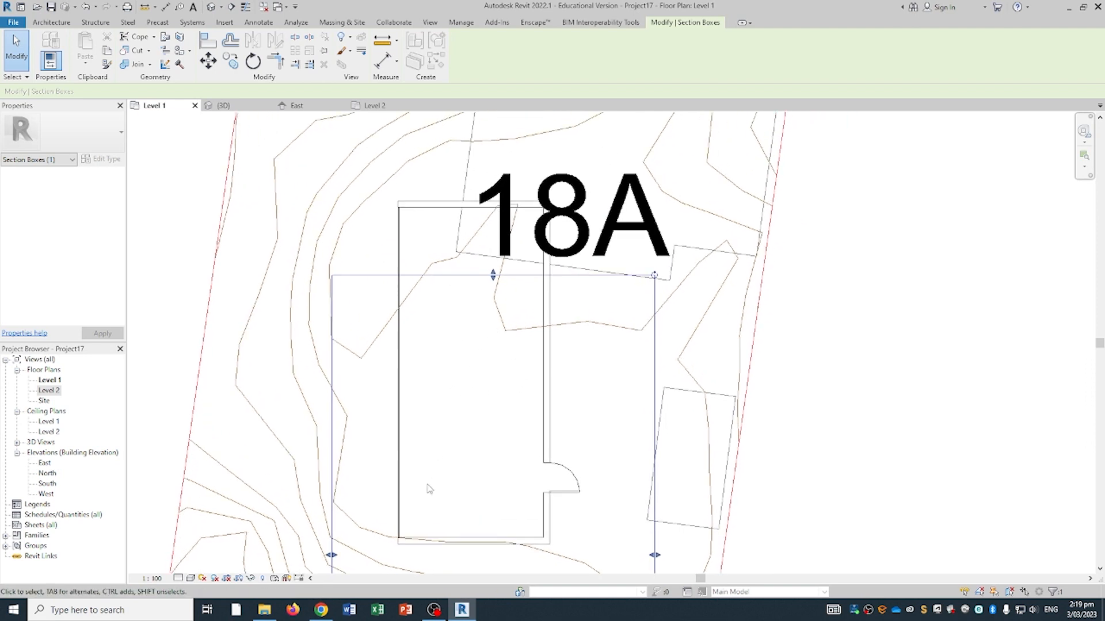
click(225, 106)
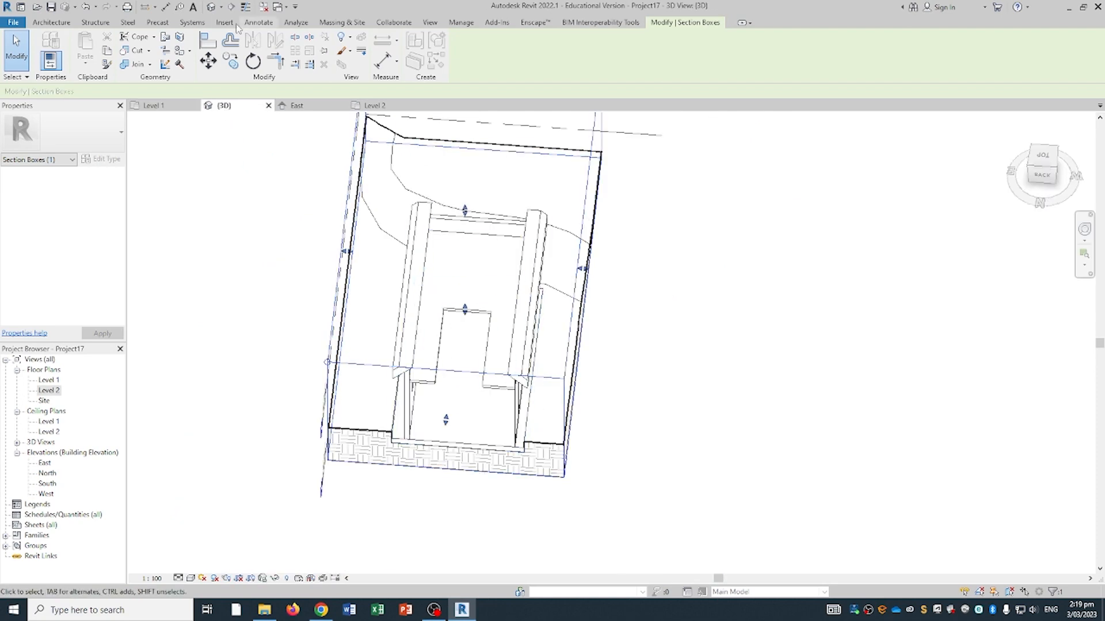
click(50, 23)
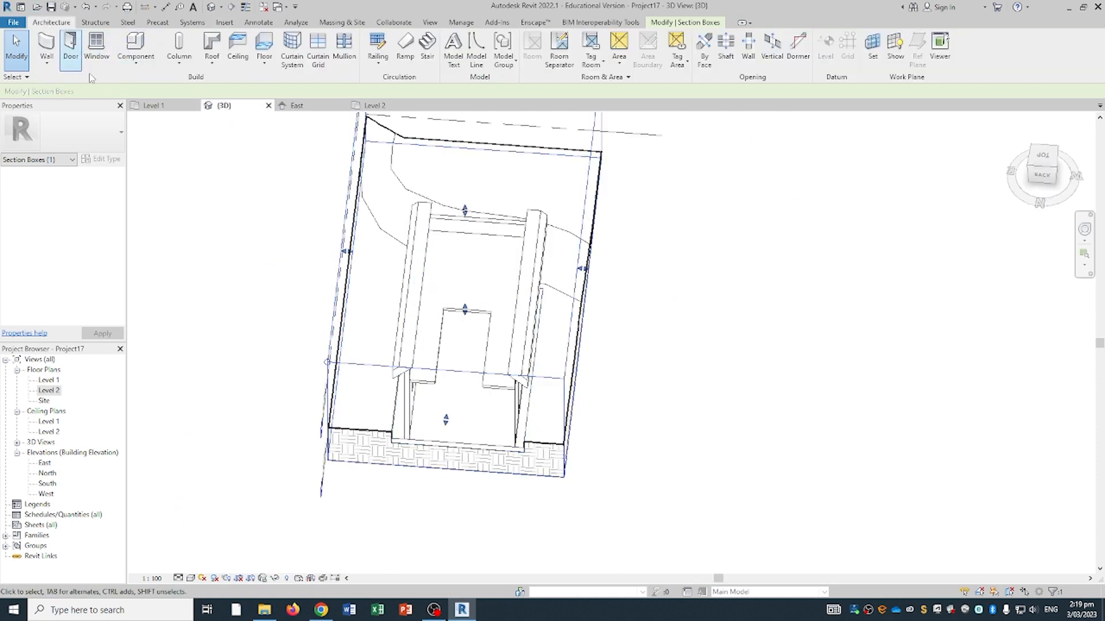
click(153, 105)
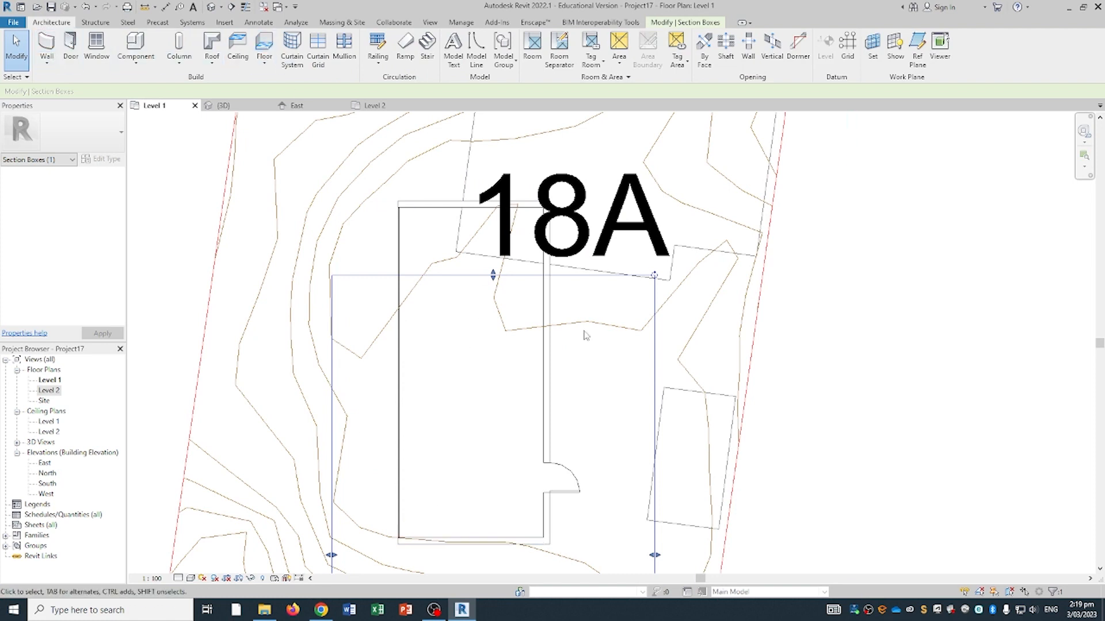
middle_drag(495, 274, 462, 244)
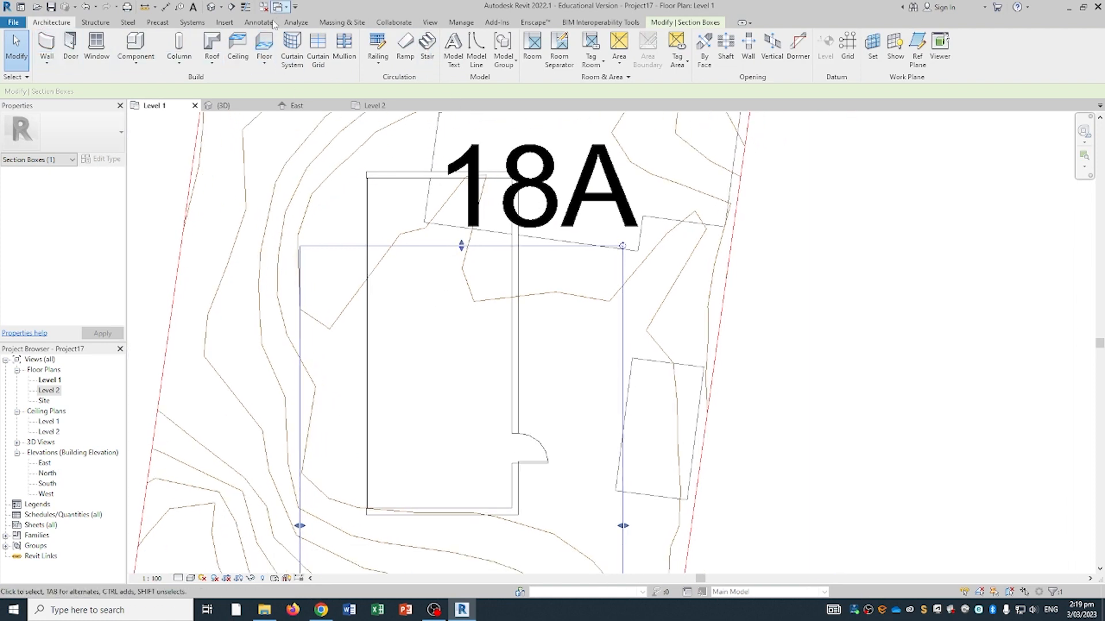
- Sketch a rectangular floor between the inner wall corners, creating a 45.395 m² Generic 150mm floor
click(269, 49)
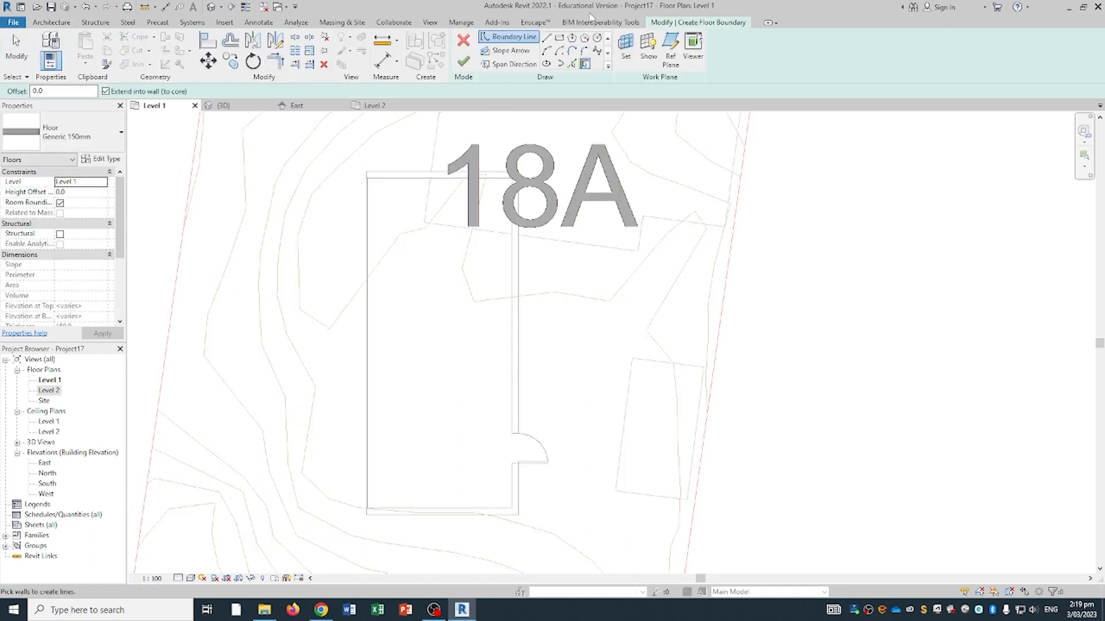
click(560, 39)
scroll(368, 179, up, 3)
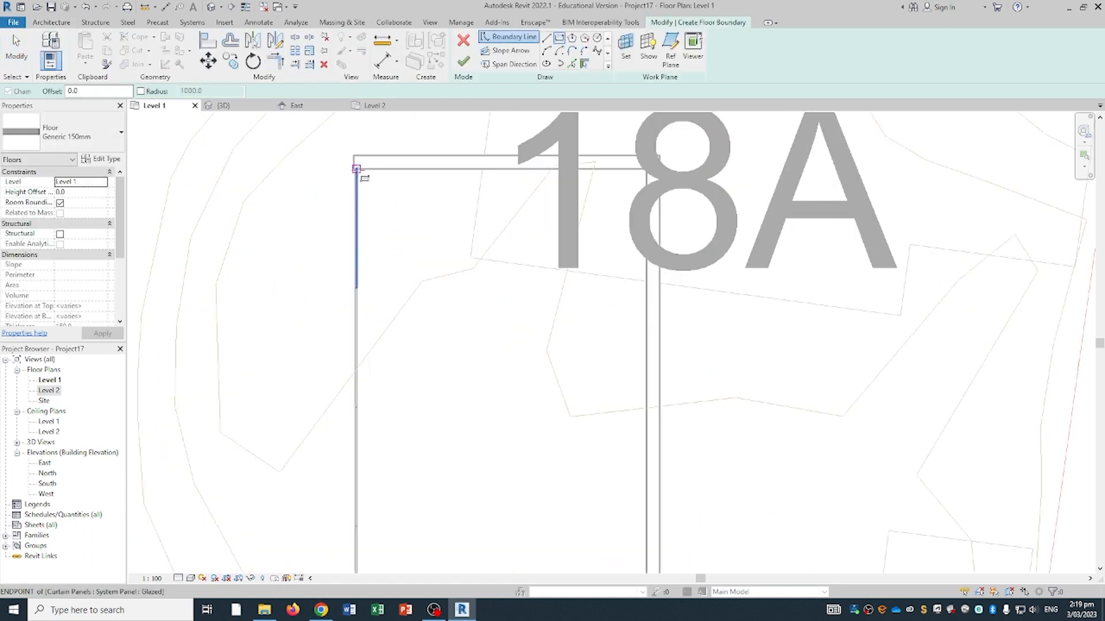
click(356, 169)
middle_drag(524, 378, 515, 78)
middle_drag(566, 444, 542, 316)
click(605, 410)
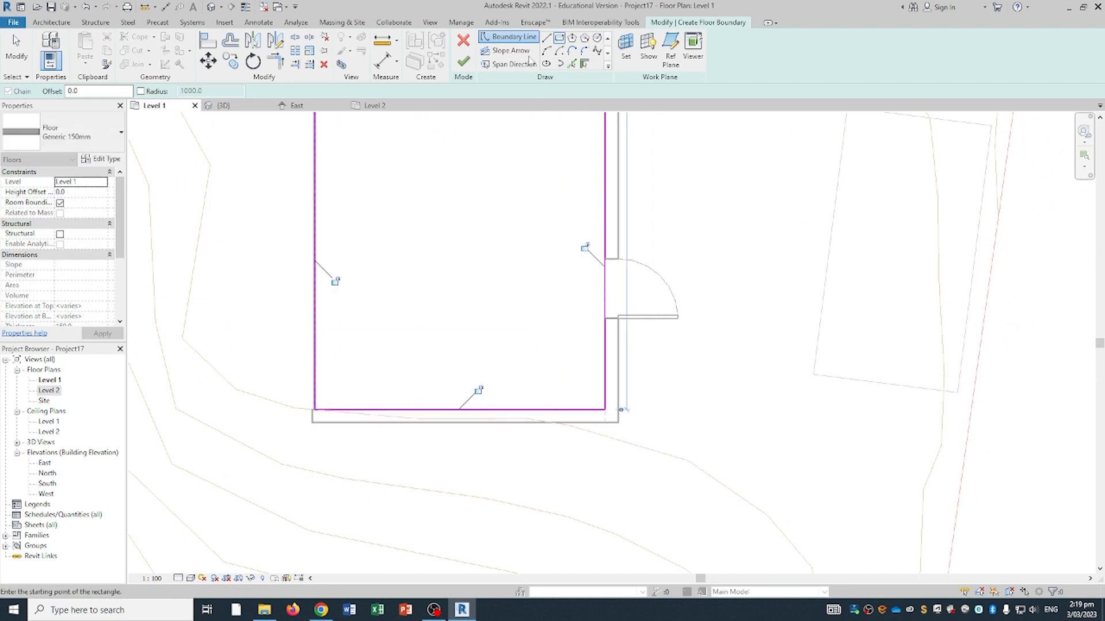
click(469, 63)
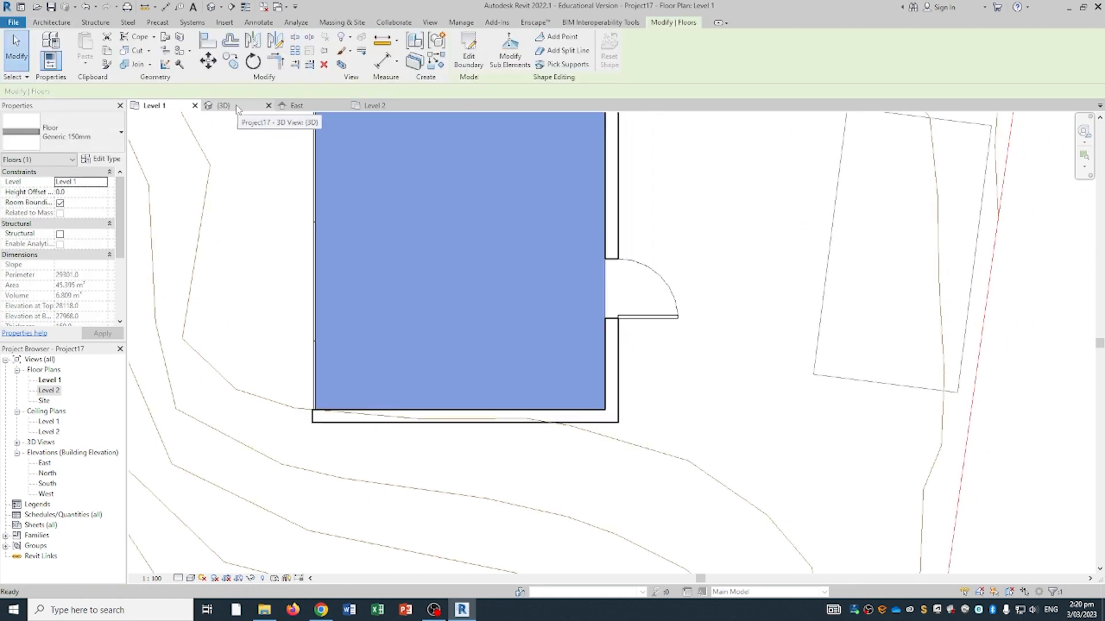
- Inspect the new floor in the 3D view, then return to the Level 1 plan
scroll(342, 202, down, 2)
click(223, 106)
scroll(655, 396, down, 2)
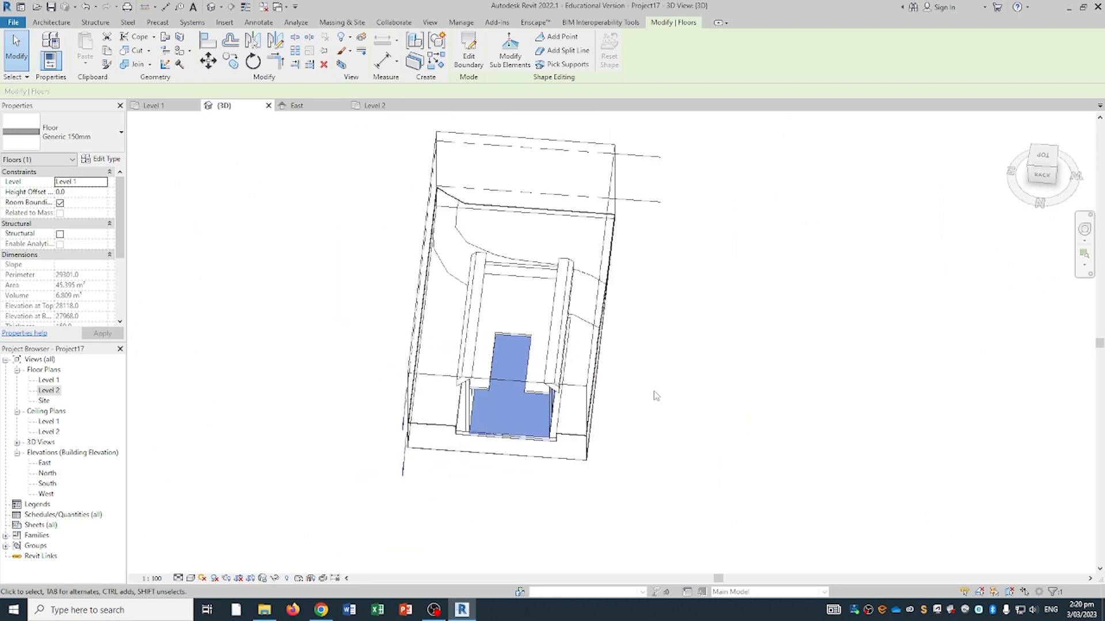
shift+middle_drag(655, 395, 597, 377)
middle_drag(494, 285, 516, 400)
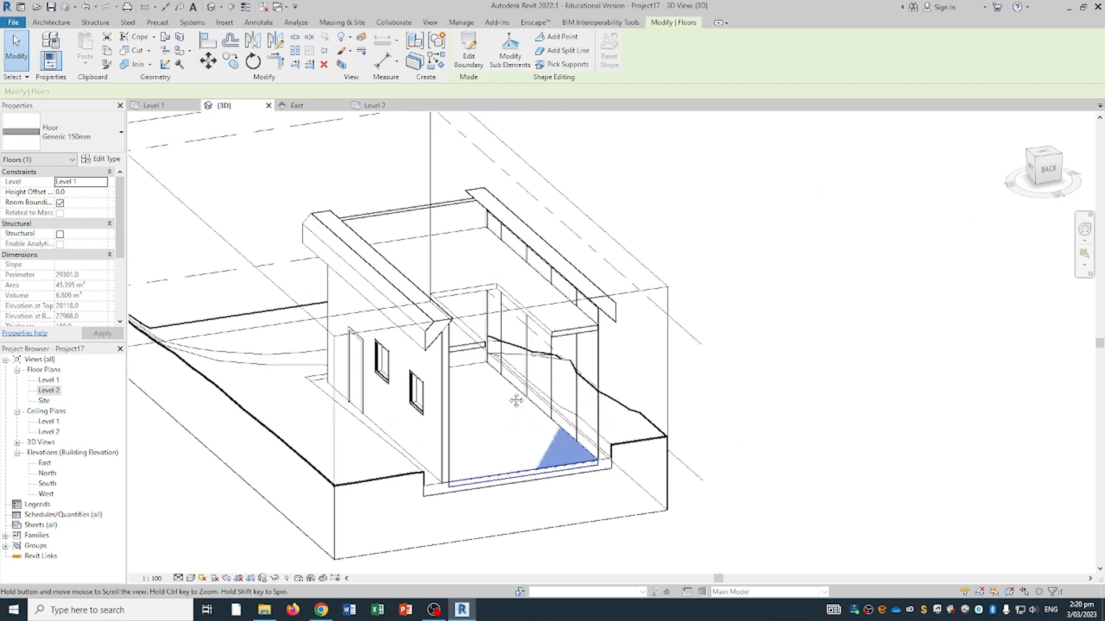
click(166, 109)
click(60, 22)
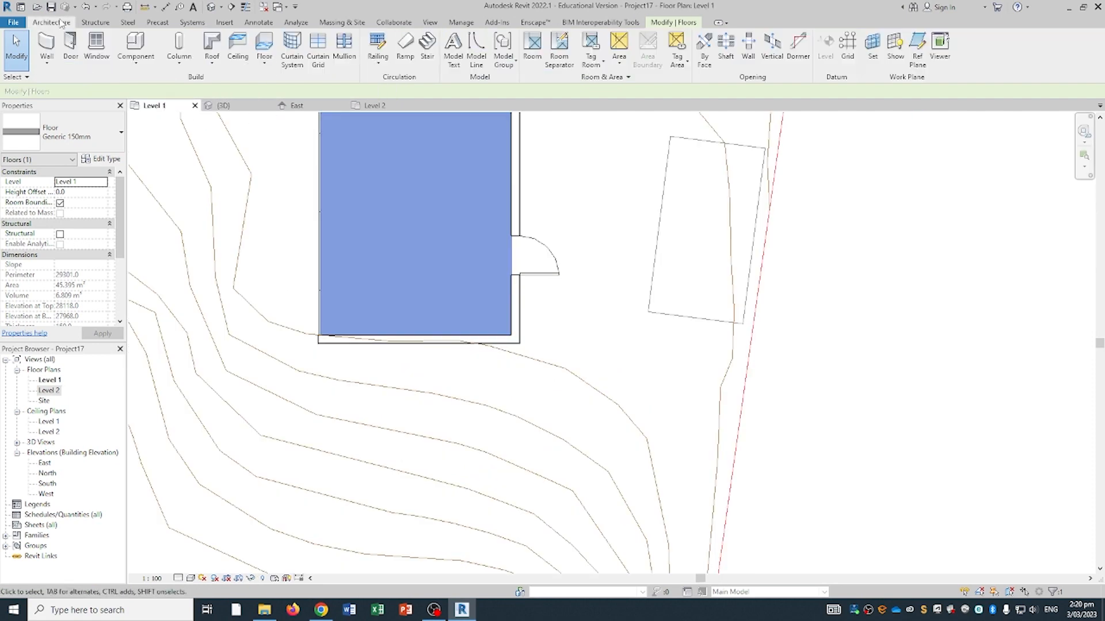
- Start a new stair, draw a trial run across the house interior, then undo it
click(427, 46)
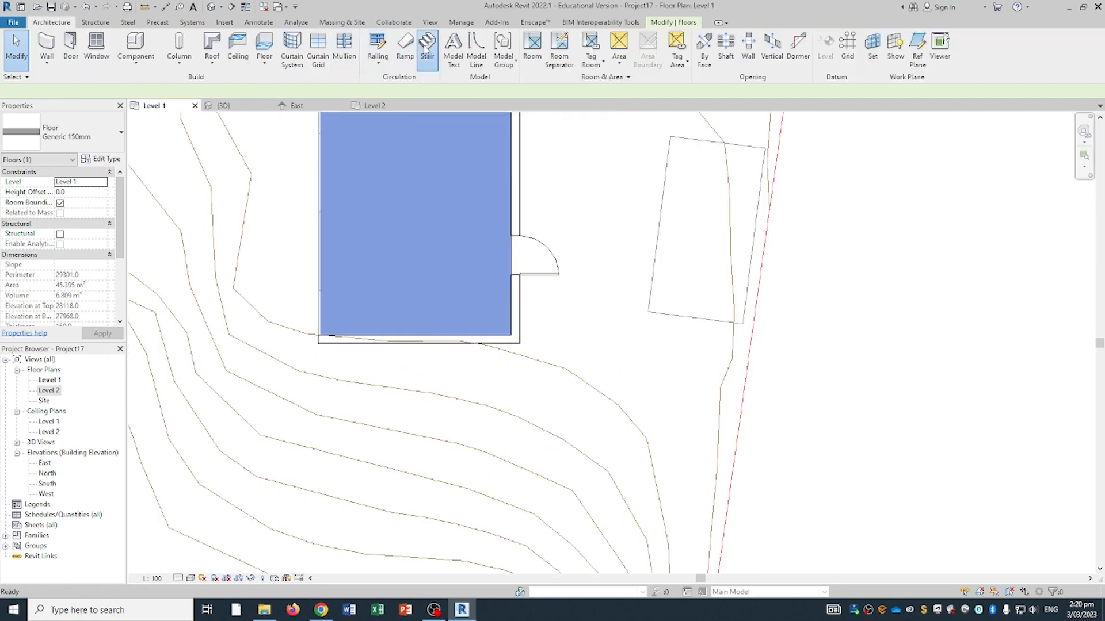
middle_drag(431, 199, 454, 298)
middle_drag(462, 237, 463, 270)
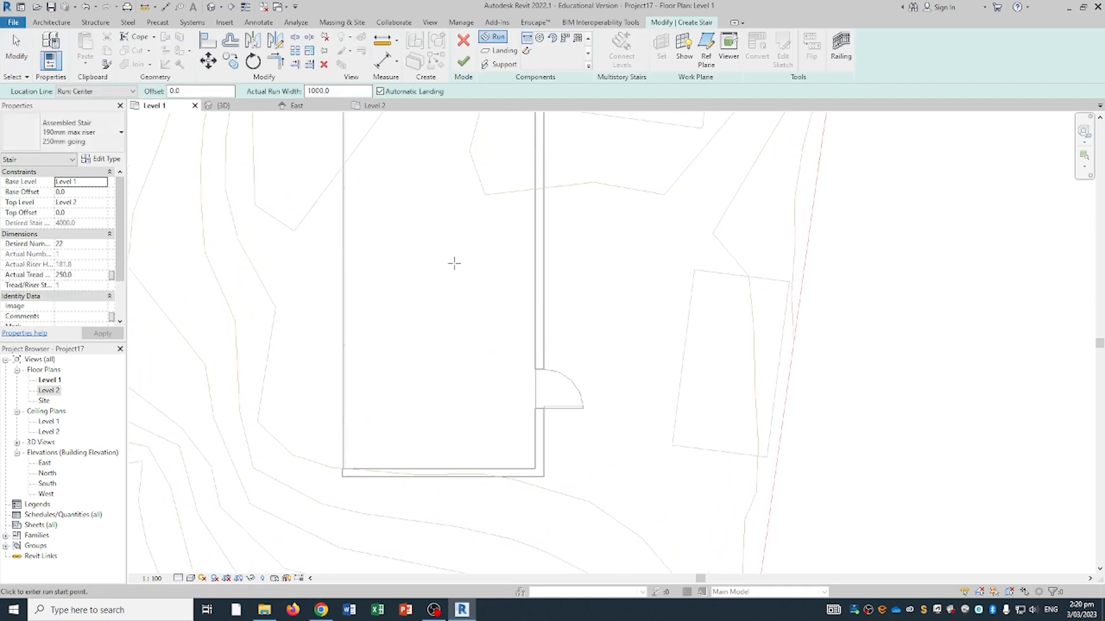
click(440, 408)
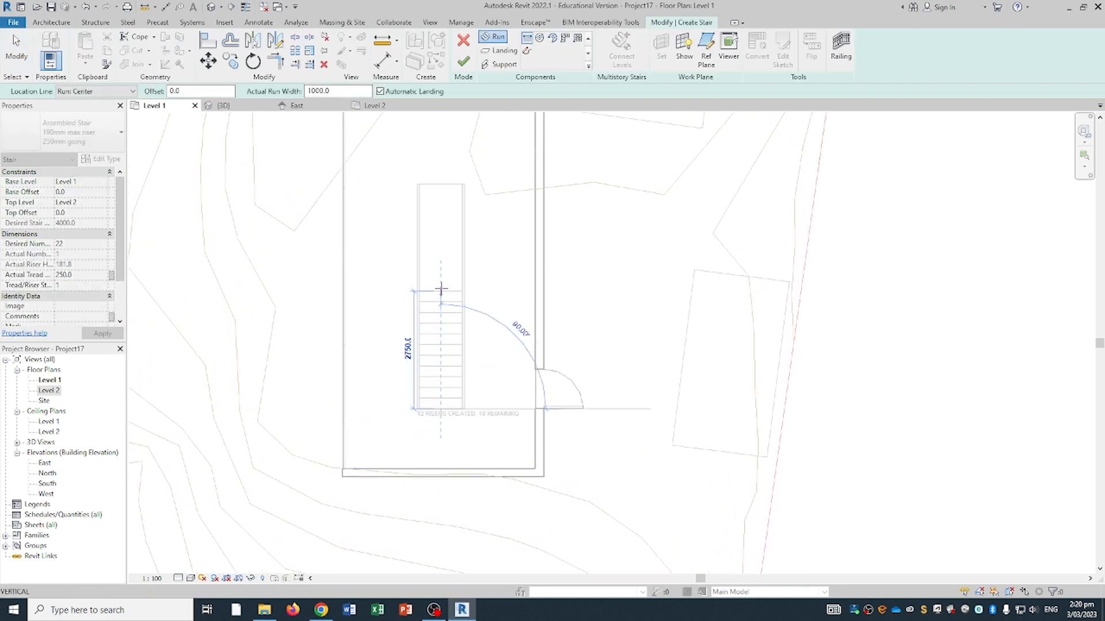
click(442, 184)
key(Escape)
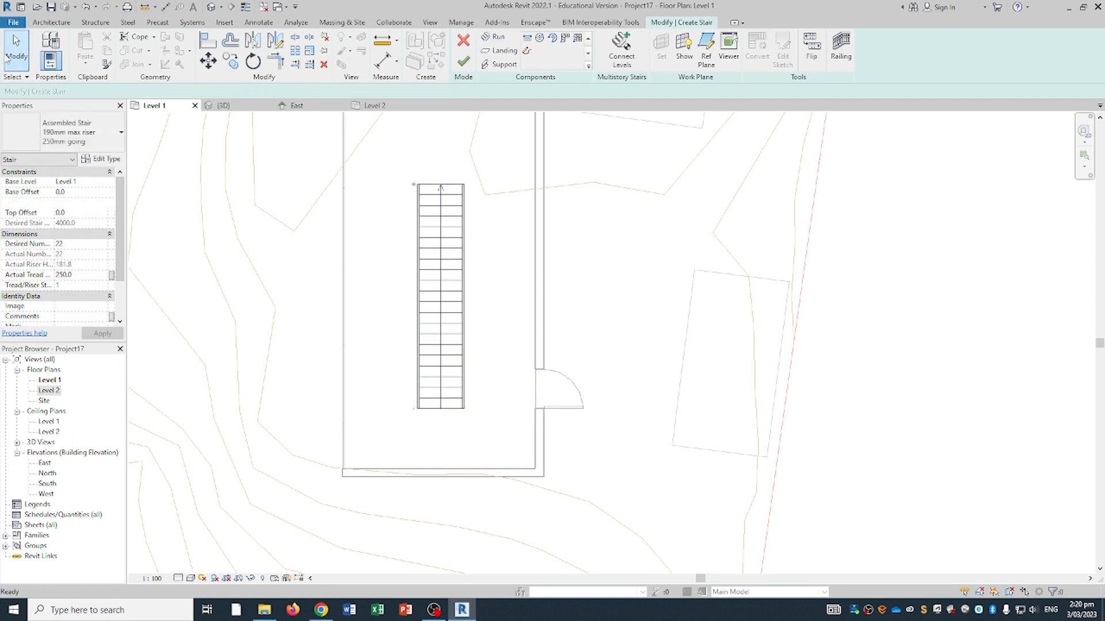
key(ctrl+z)
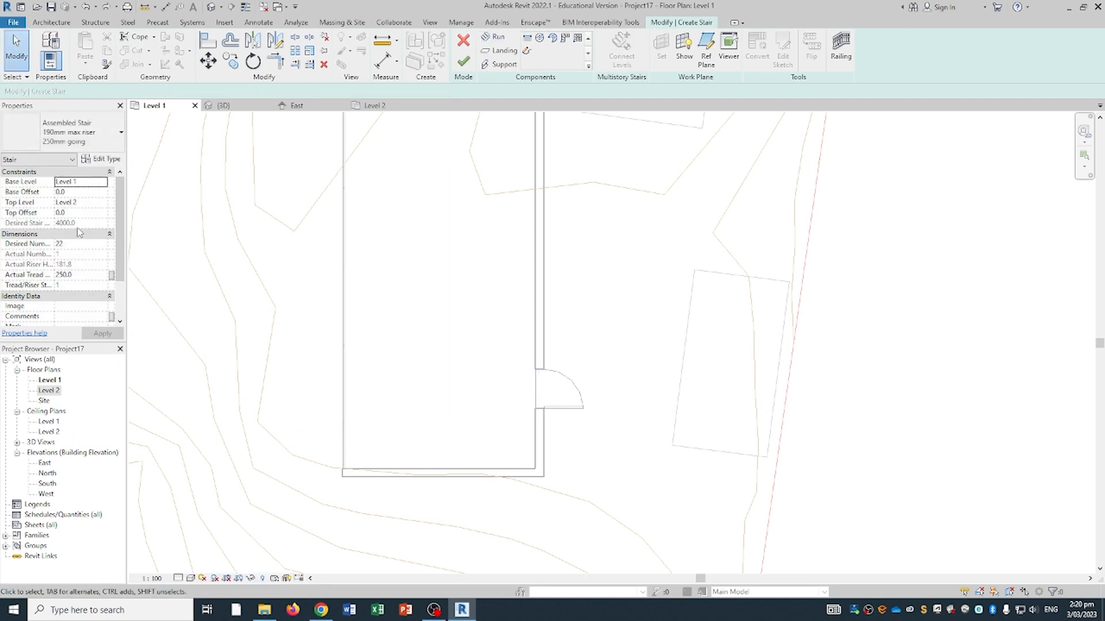
- Set the stair's top level to Level 2 in Properties
click(99, 205)
click(102, 204)
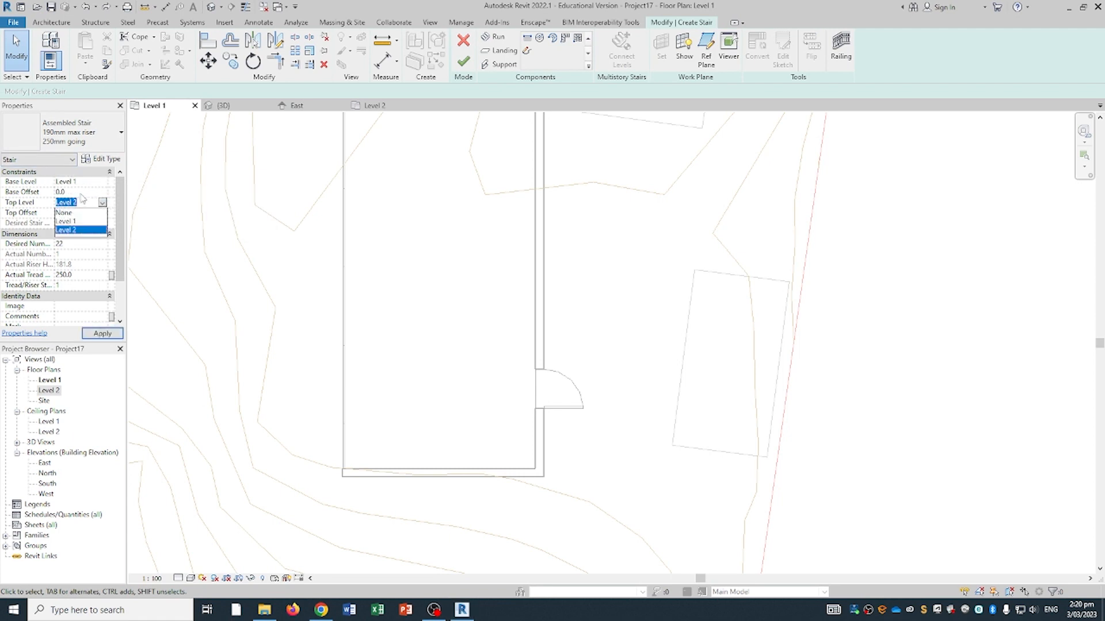
click(84, 200)
click(106, 203)
click(77, 230)
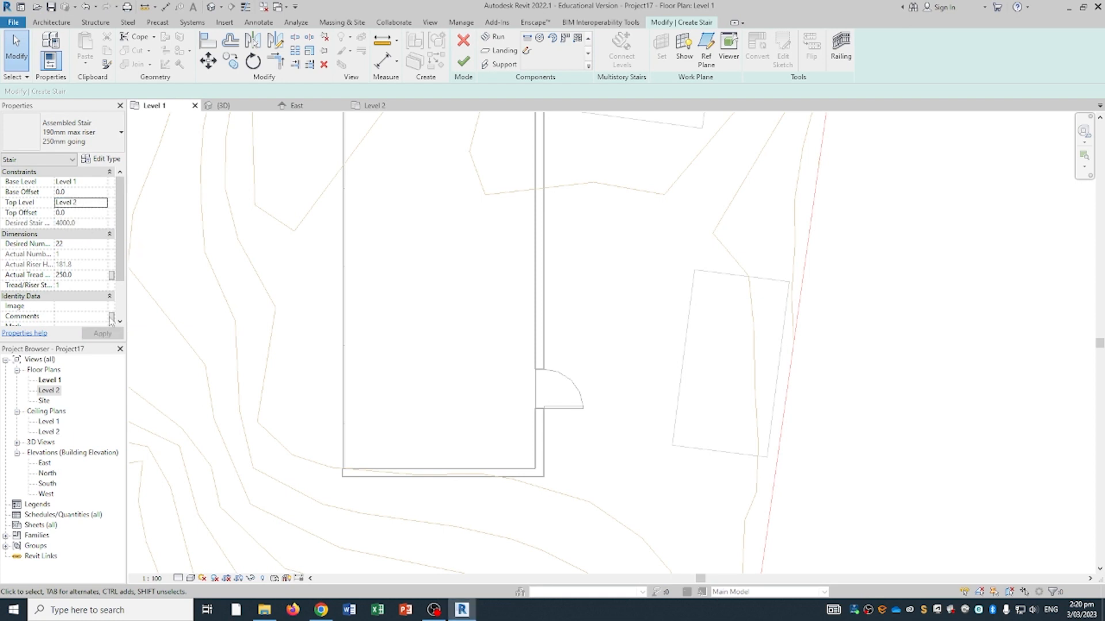
- Review the stair types, keep the Assembled Stair 190mm max riser 250mm going type, and reselect Straight Run
scroll(77, 266, down, 2)
scroll(77, 266, up, 2)
click(92, 147)
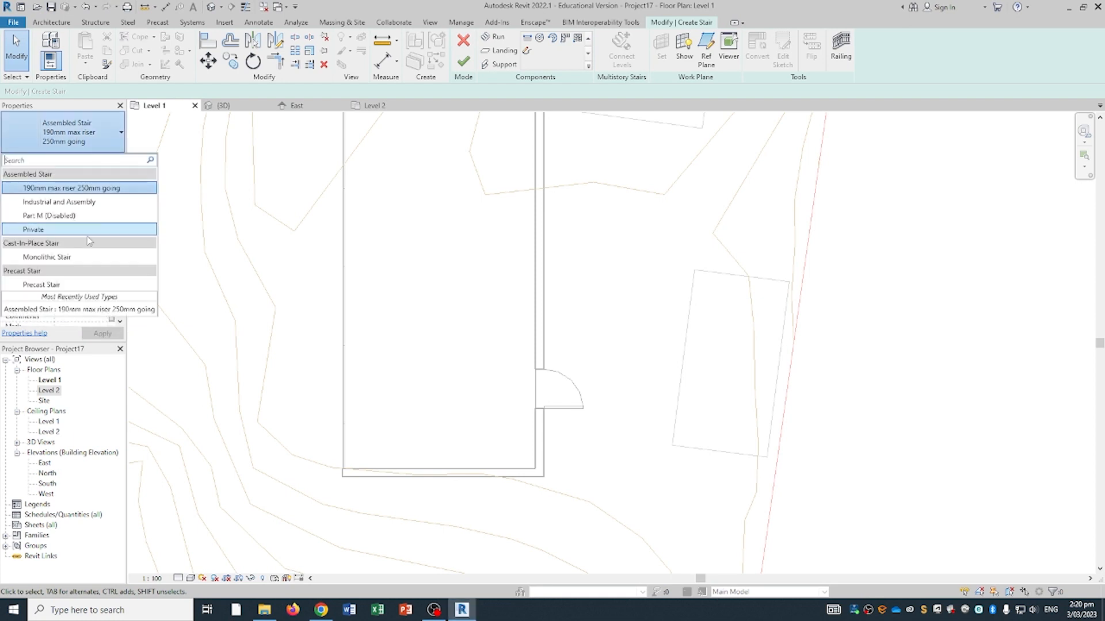
click(68, 134)
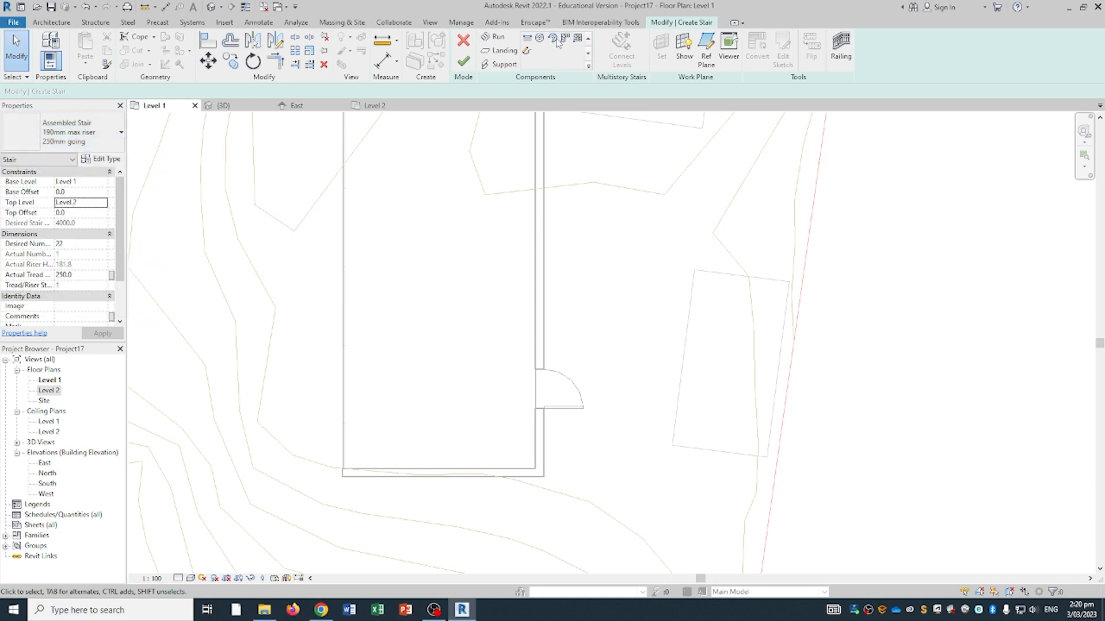
click(527, 39)
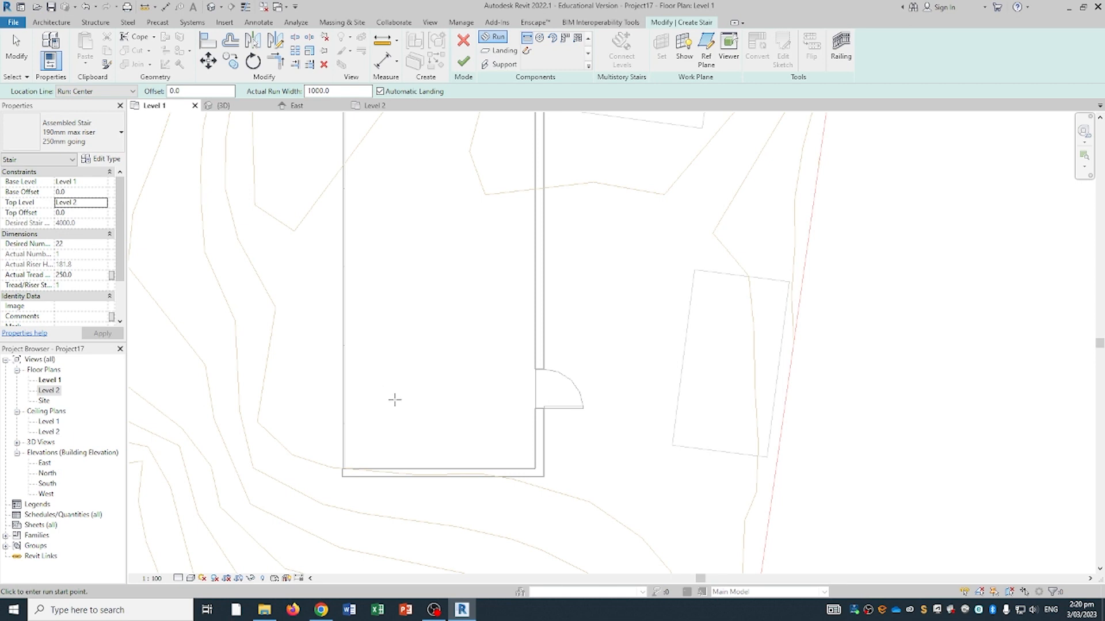
- Draw the straight stair run from bottom to top and inspect the finished stair in 3D
click(394, 399)
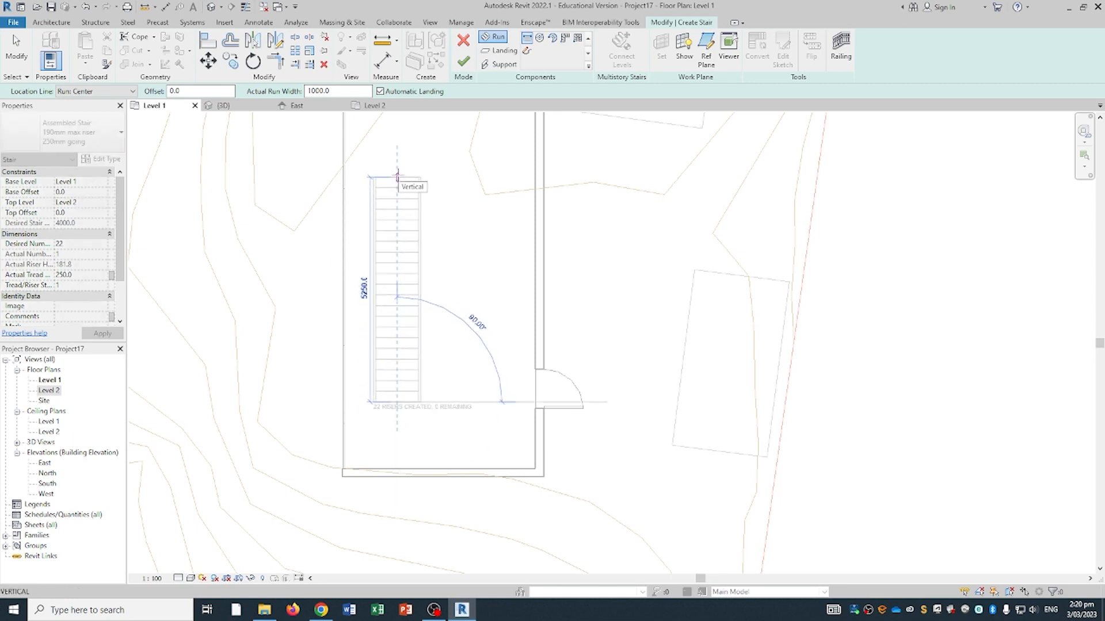
click(397, 167)
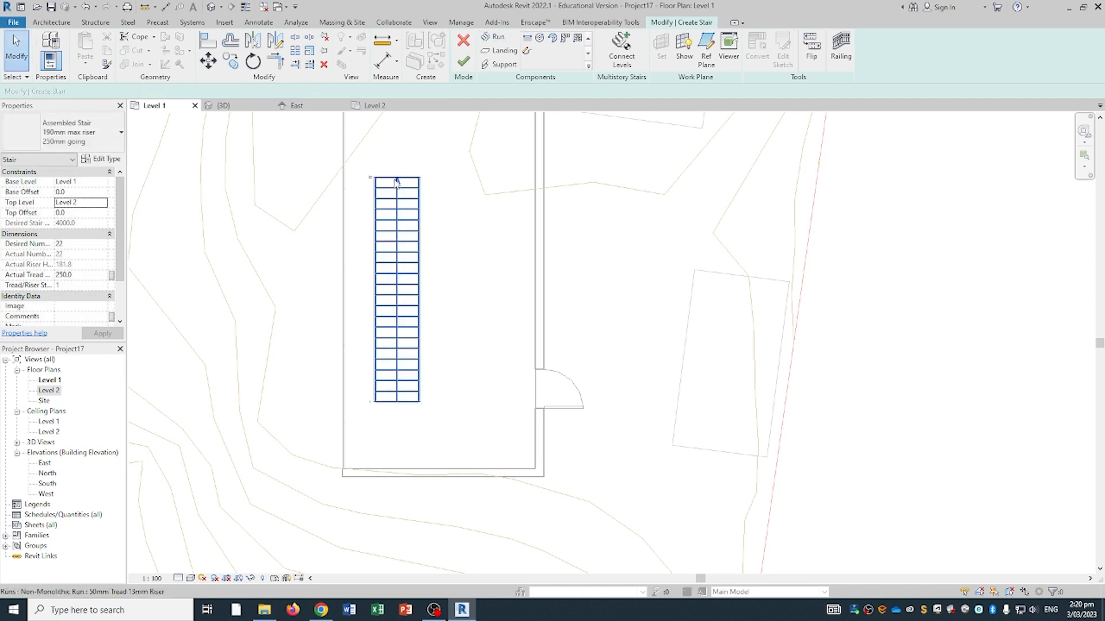
middle_drag(407, 357, 478, 376)
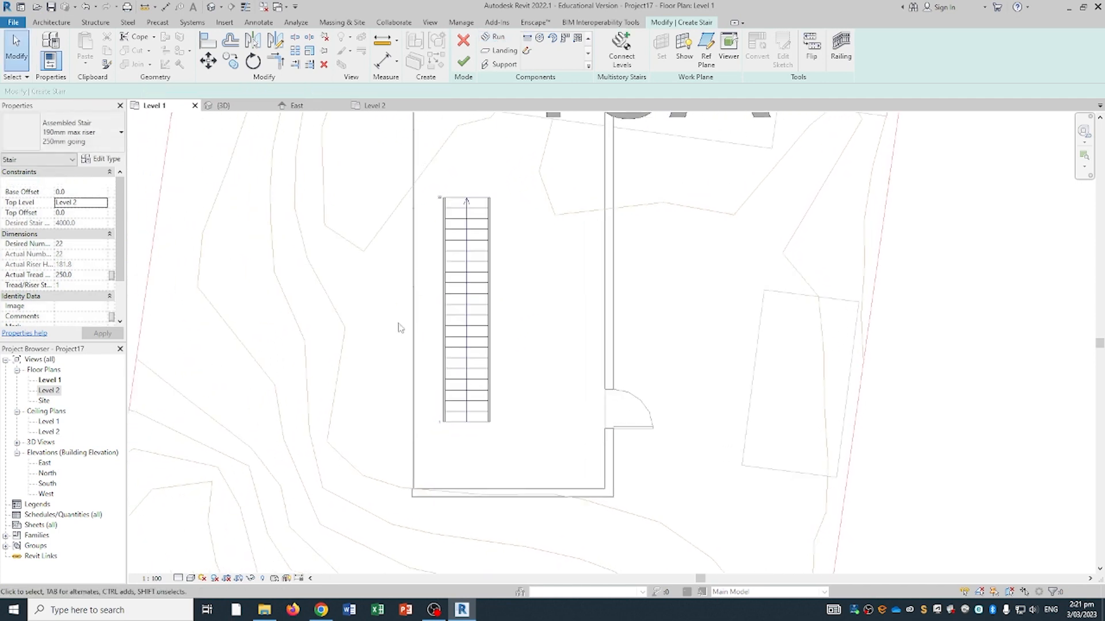
click(233, 110)
shift+middle_drag(464, 375, 489, 380)
click(494, 377)
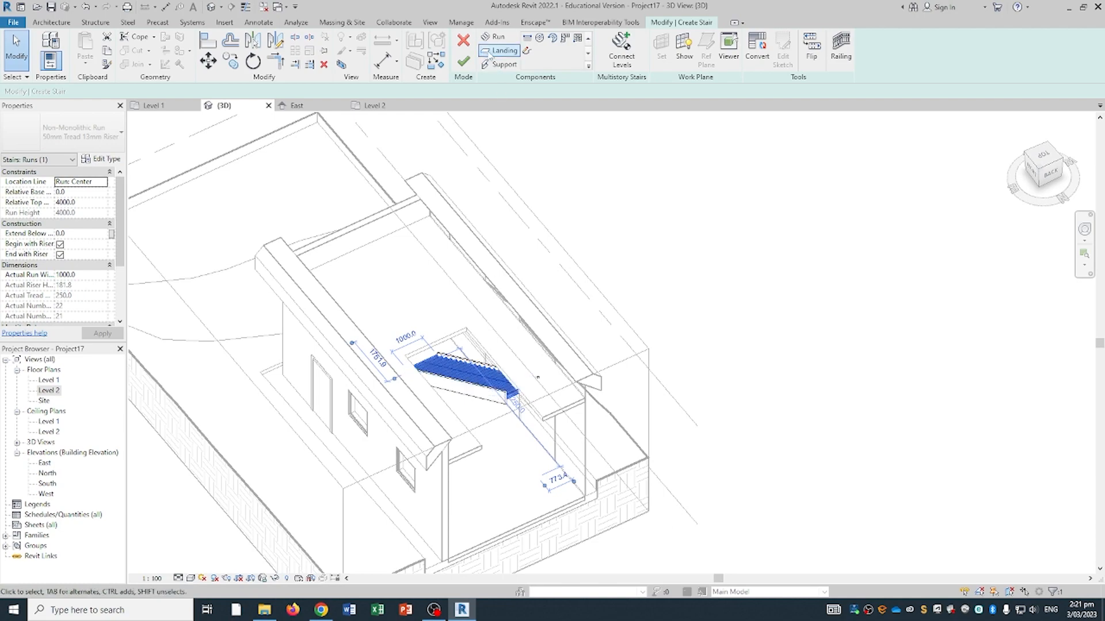
mouse_move(556, 376)
shift+middle_down()
mouse_move(529, 237)
mouse_move(499, 422)
mouse_move(555, 371)
shift+middle_up()
click(490, 365)
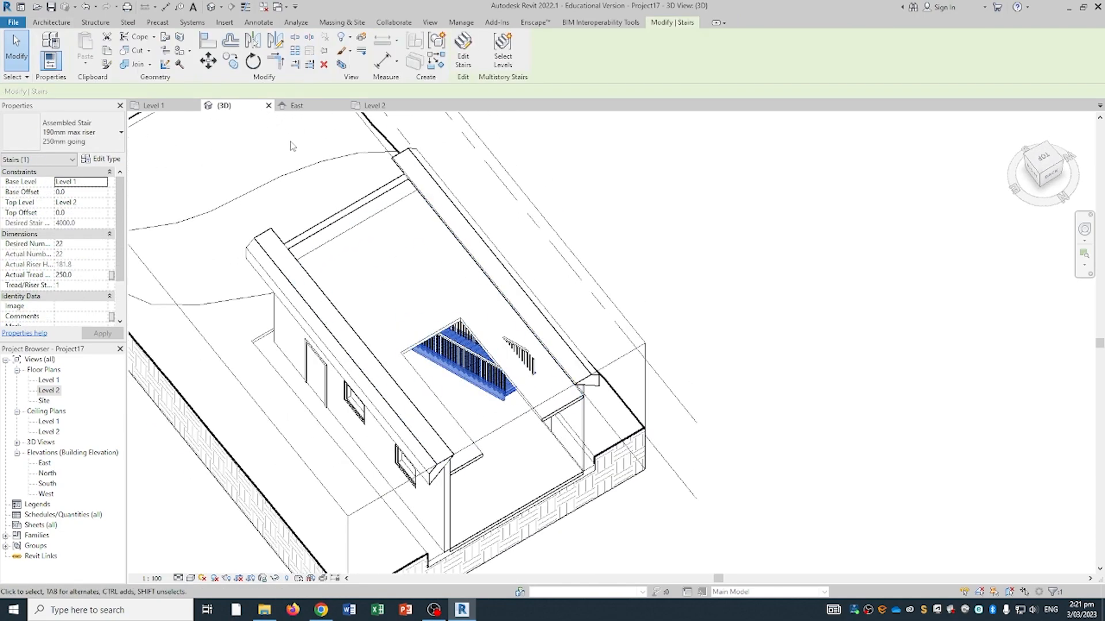
- In the Level 2 plan, move the stair up and right into the floor opening
click(374, 105)
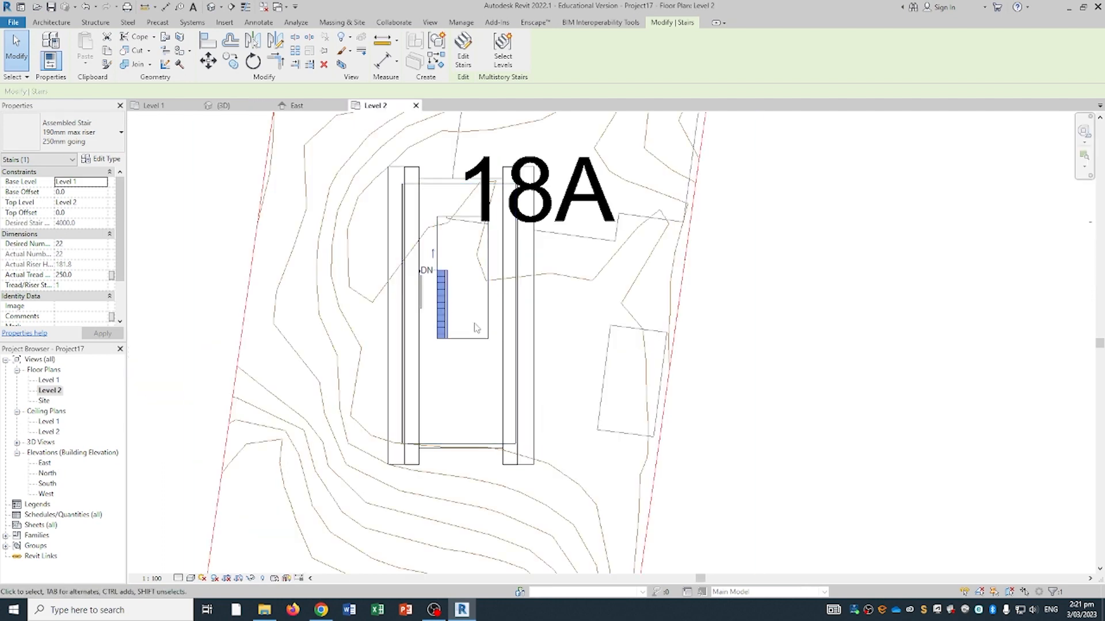
scroll(436, 295, up, 3)
drag(437, 282, 480, 202)
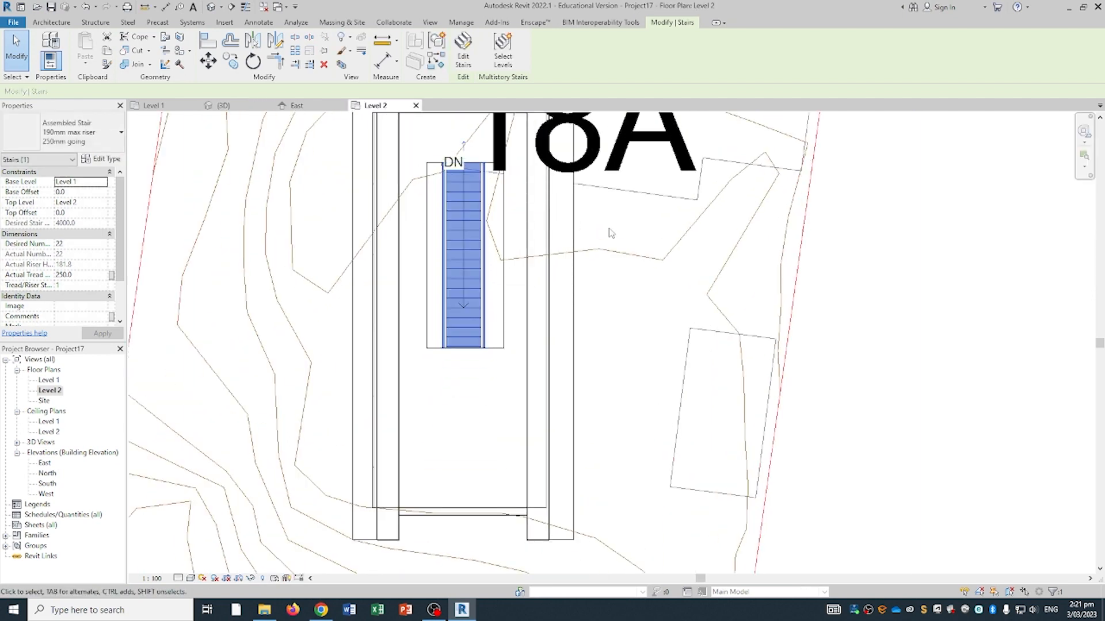
key(Escape)
click(223, 106)
scroll(414, 319, down, 2)
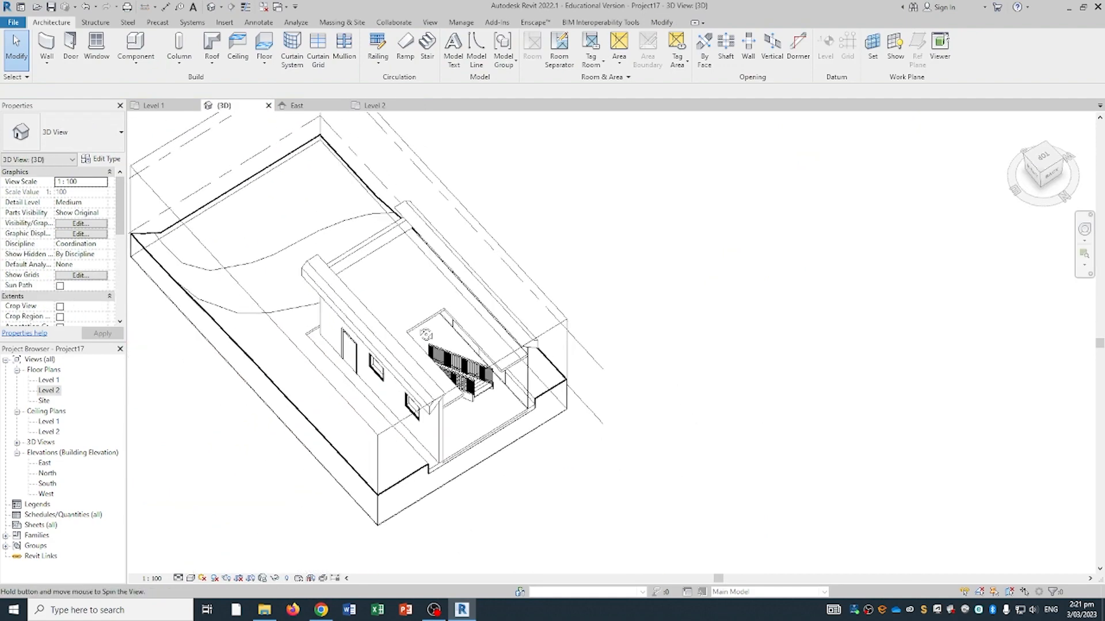
- Delete the duplicate stair railing
shift+middle_drag(425, 333, 522, 282)
shift+middle_drag(525, 387, 374, 322)
scroll(358, 313, up, 5)
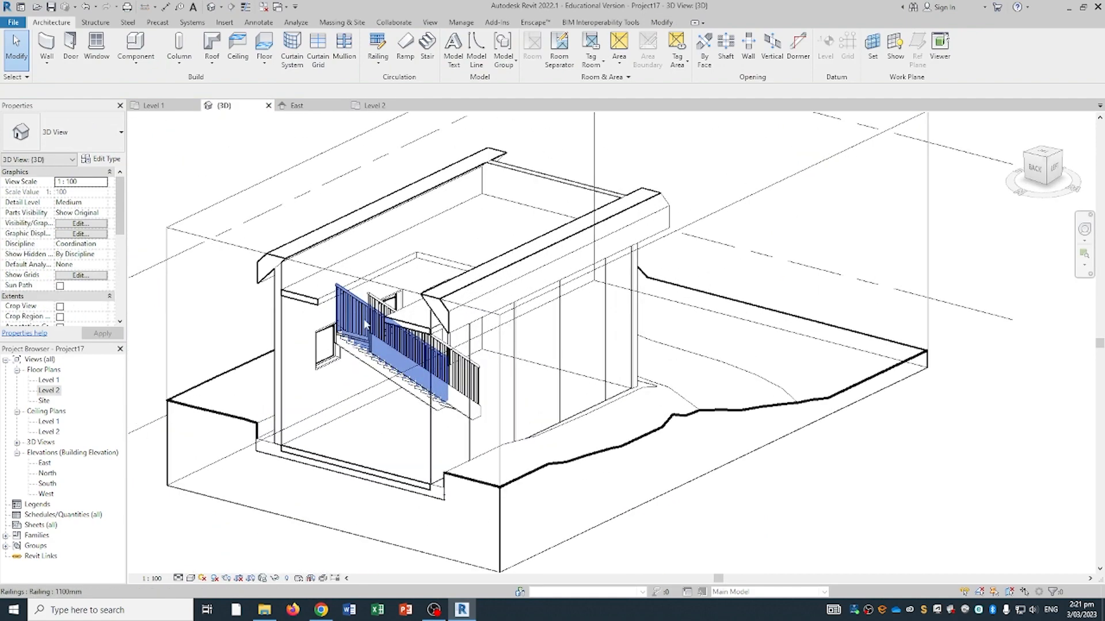
click(357, 316)
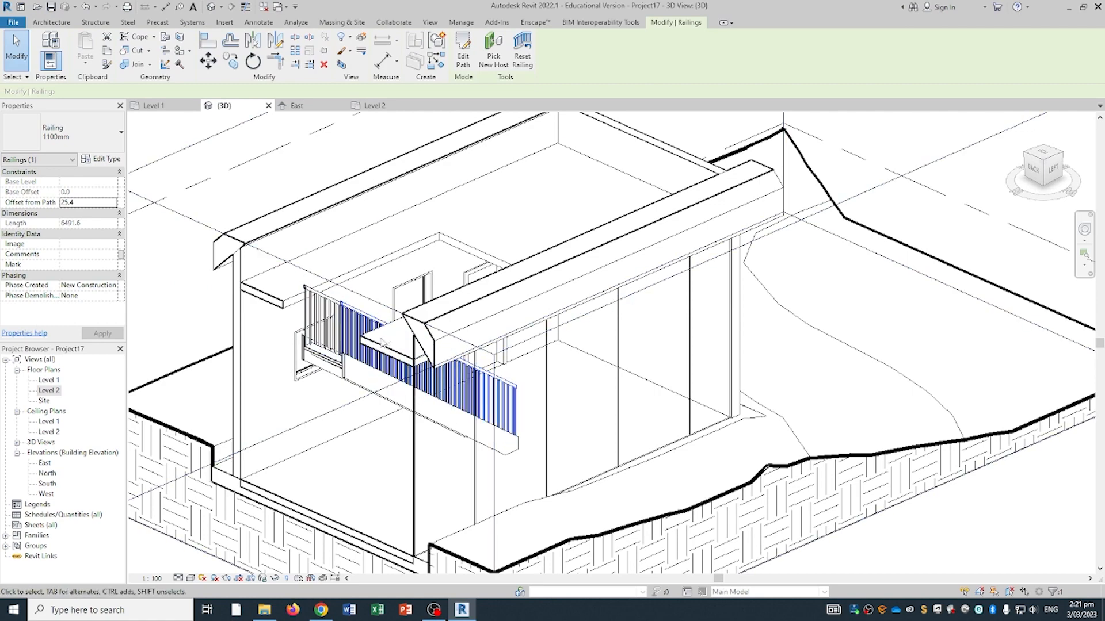
middle_drag(403, 350, 429, 370)
key(Delete)
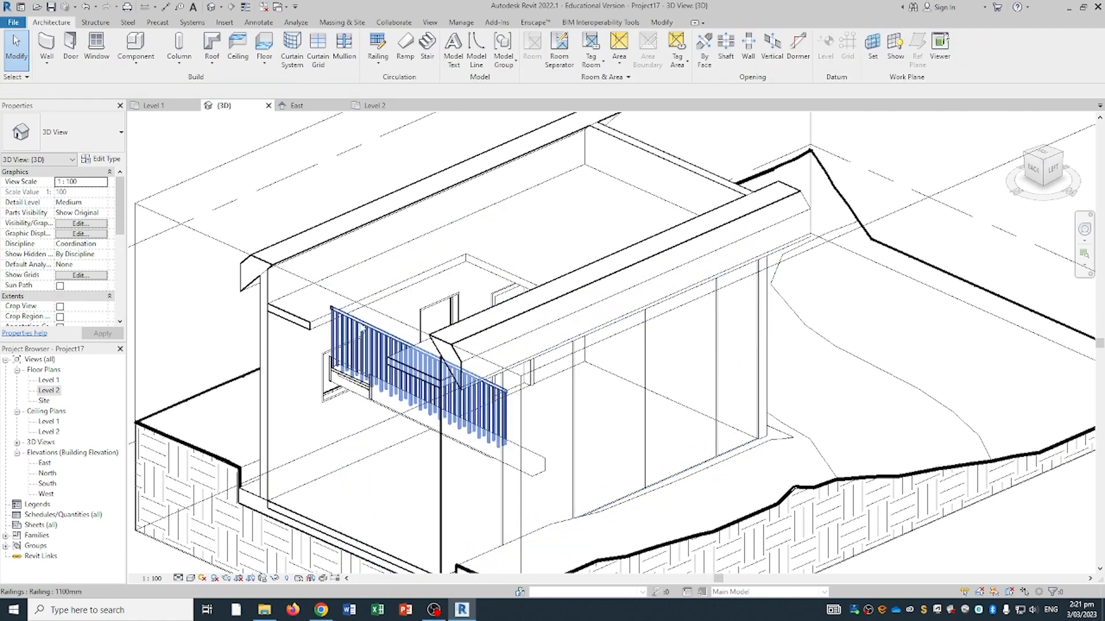
- Change the remaining stair railing's type from 1100mm to Railing 900mm
click(370, 340)
click(84, 129)
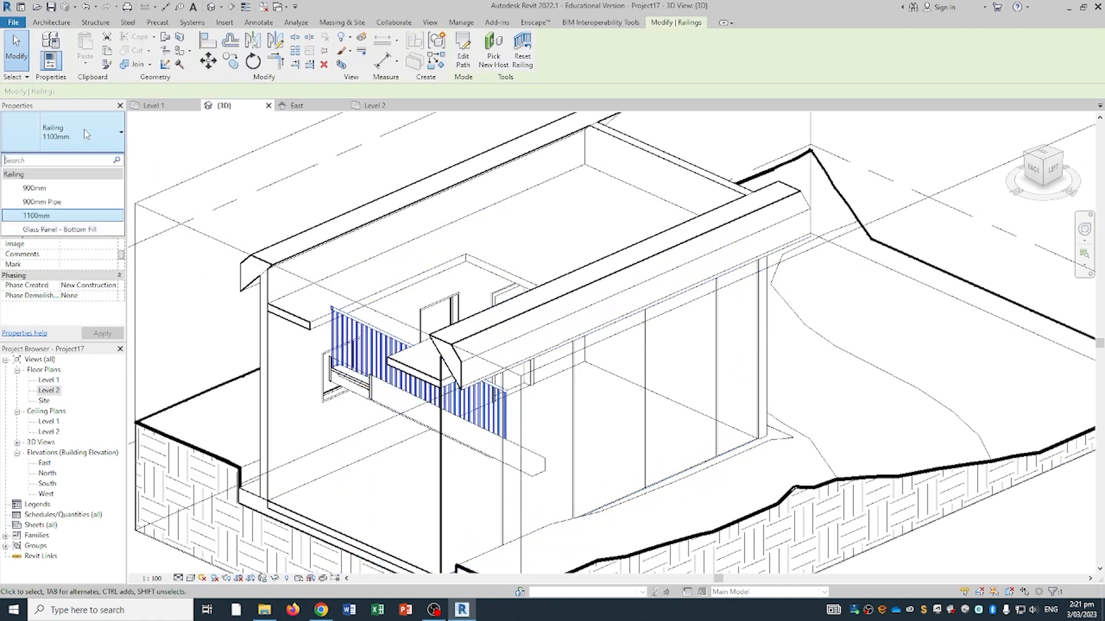
click(51, 193)
shift+middle_drag(379, 377, 495, 345)
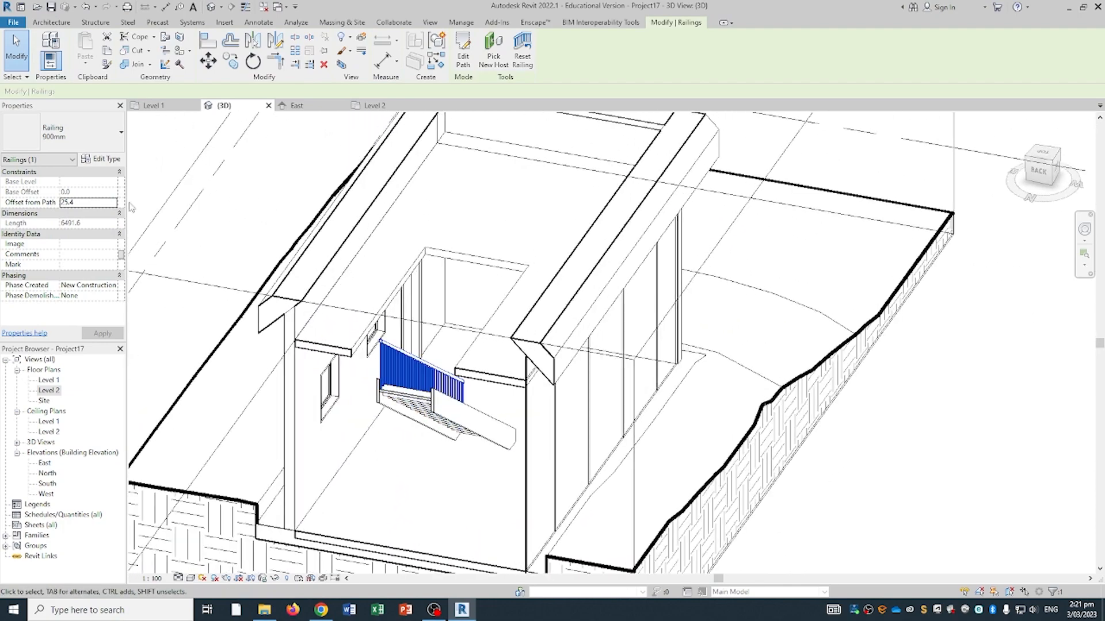
click(84, 129)
shift+middle_drag(567, 379, 614, 441)
click(814, 436)
scroll(770, 414, down, 1)
shift+middle_drag(771, 414, 661, 345)
scroll(645, 489, down, 2)
scroll(579, 445, down, 1)
middle_drag(580, 445, 549, 379)
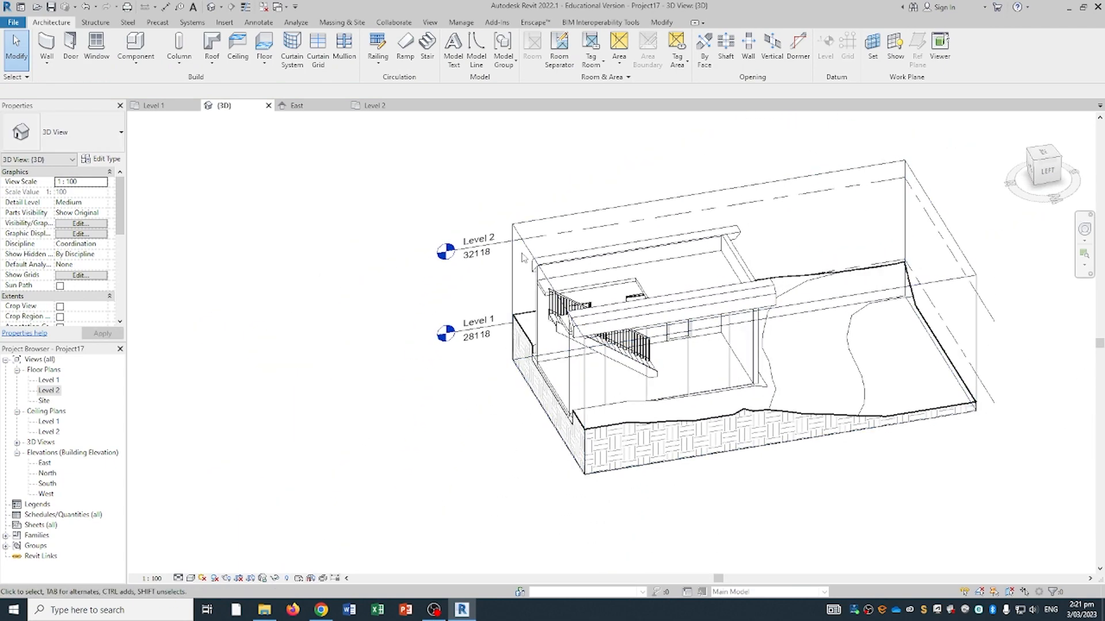
- Drag the section box outward so the full gable roof fits inside it
click(547, 414)
drag(546, 350, 481, 363)
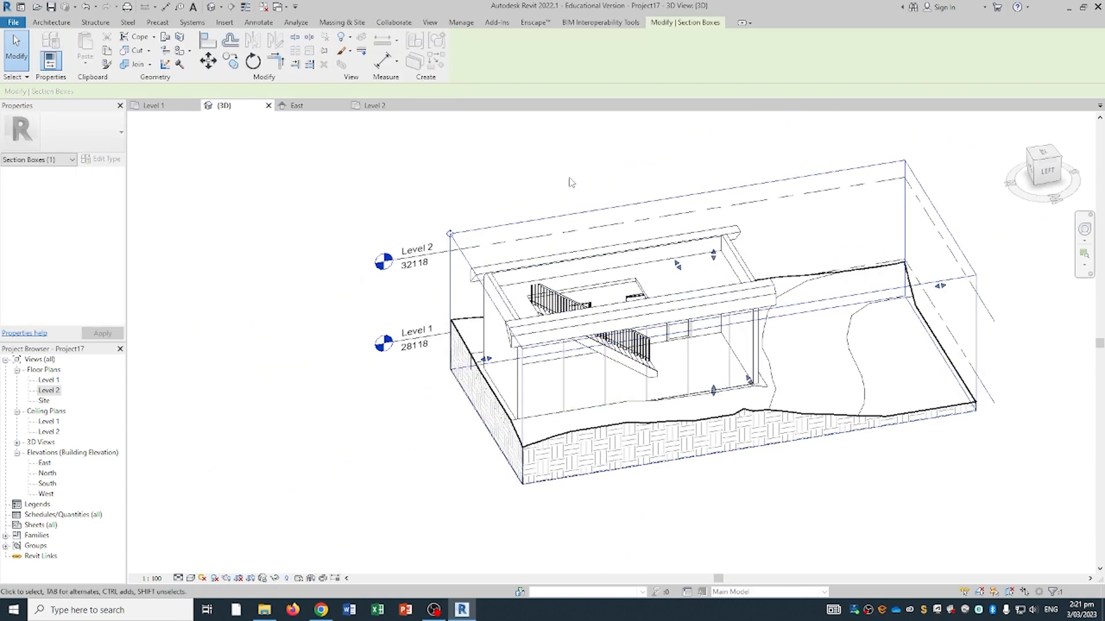
scroll(543, 469, down, 1)
shift+middle_drag(542, 467, 562, 474)
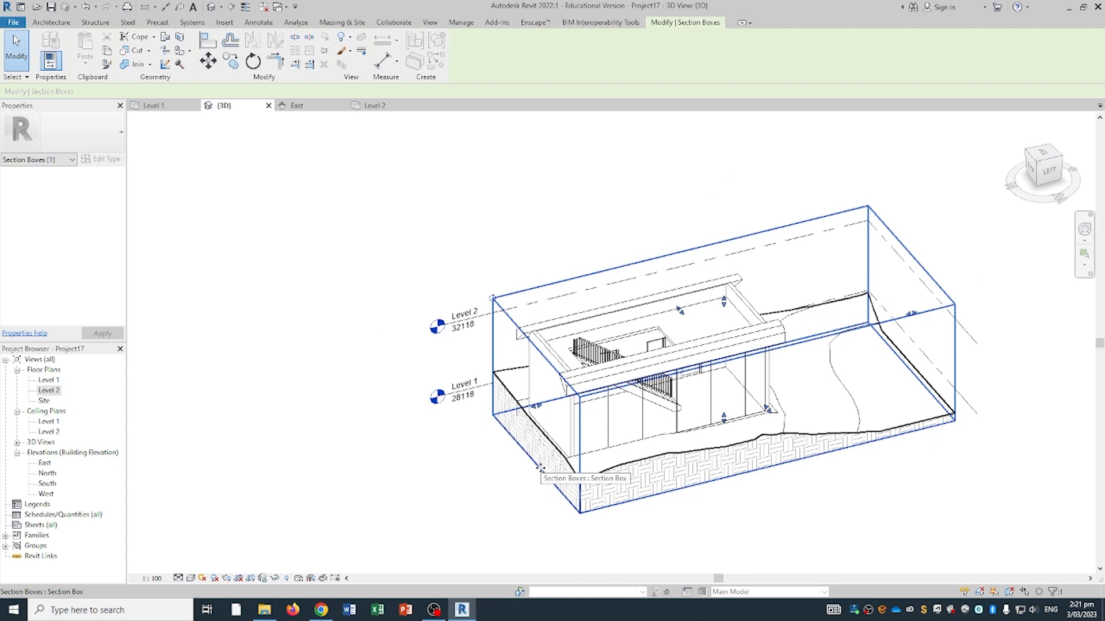
scroll(540, 468, down, 1)
- Orbit the 3D view to a centred exterior isometric angle of the house
middle_drag(644, 348, 631, 371)
shift+middle_drag(630, 371, 763, 330)
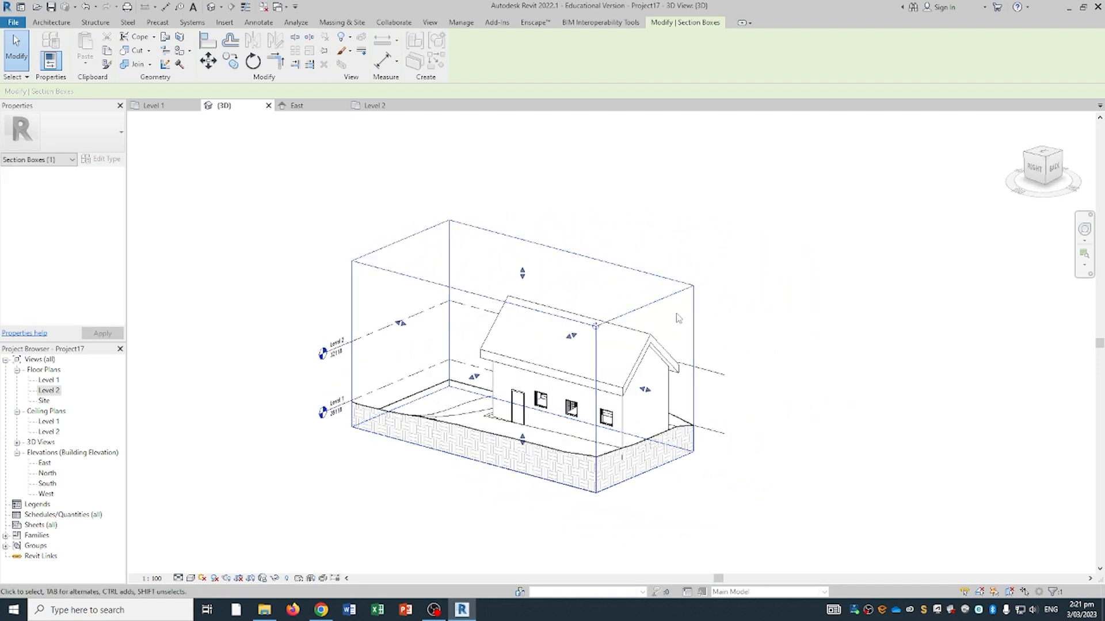
shift+middle_drag(657, 397, 632, 423)
click(813, 313)
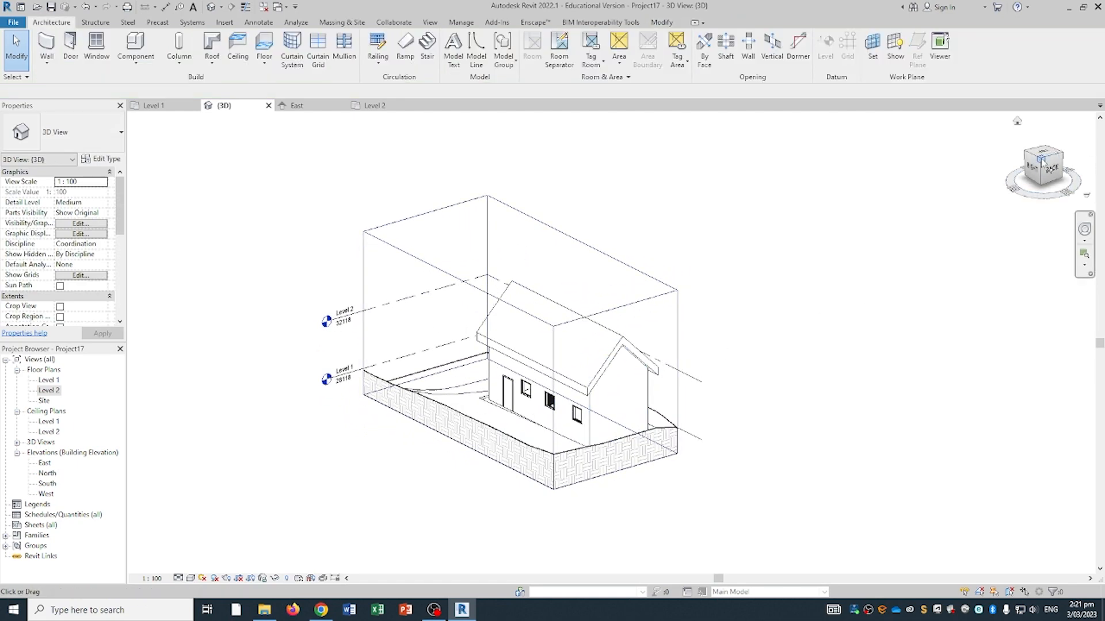
shift+middle_drag(814, 313, 673, 454)
mouse_move(667, 554)
middle_down()
mouse_move(715, 437)
mouse_move(679, 436)
middle_up()
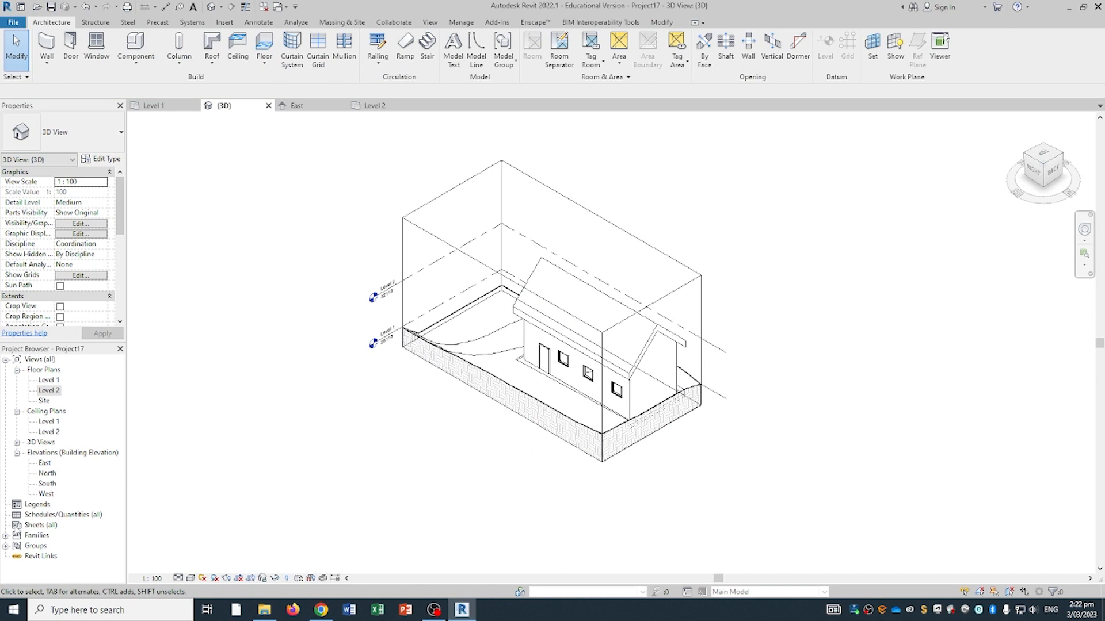
- Create new sheet A101 using the A1 metric titleblock
click(32, 525)
right_click(33, 526)
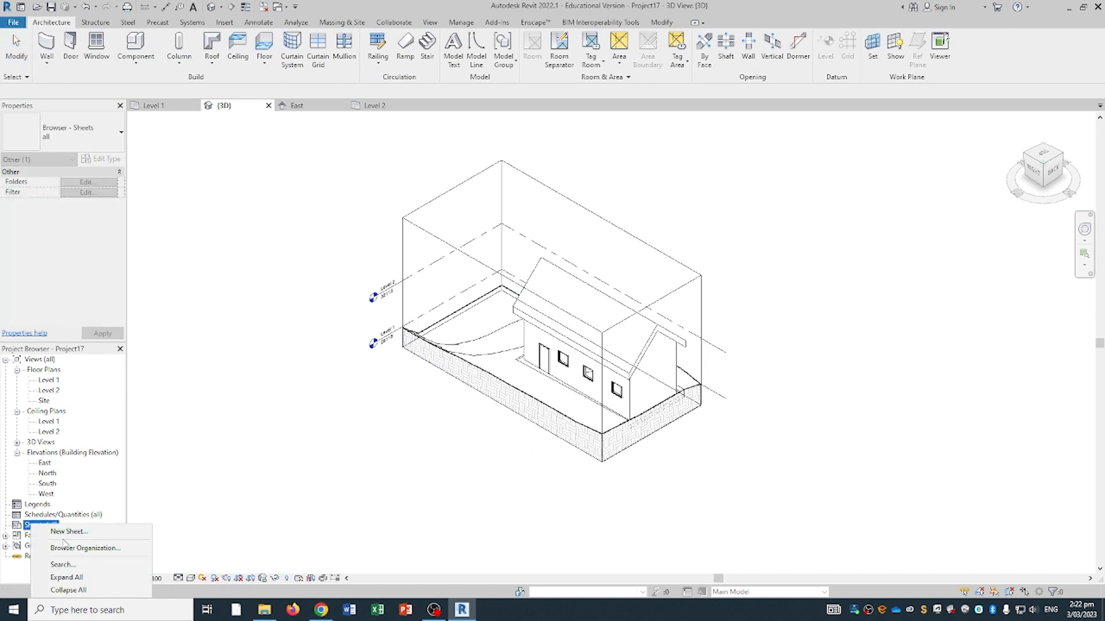
right_click(28, 528)
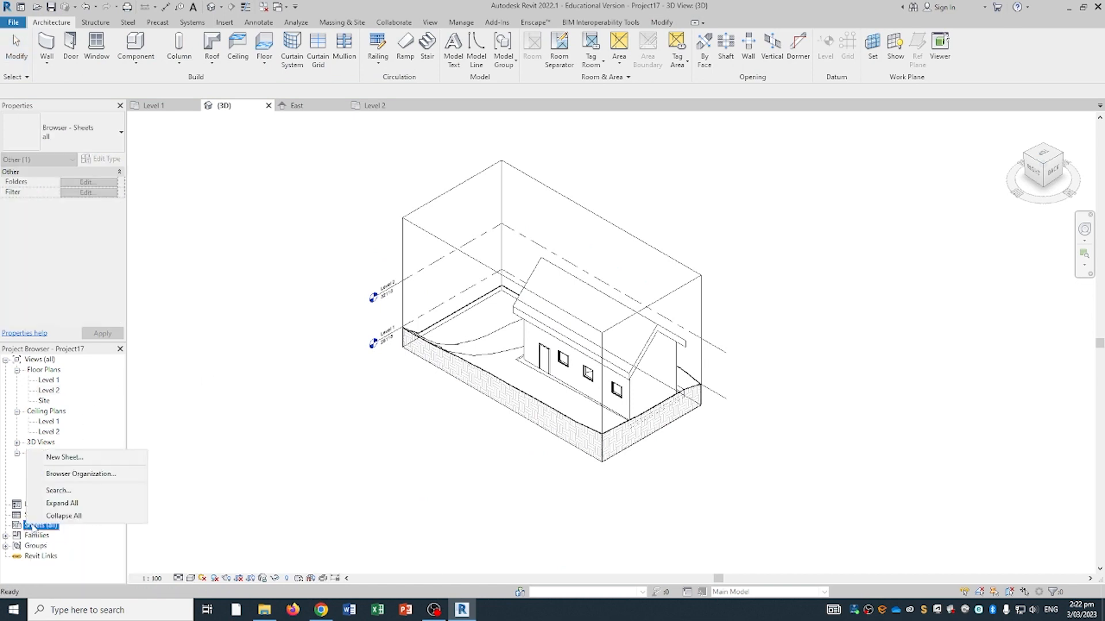
click(68, 457)
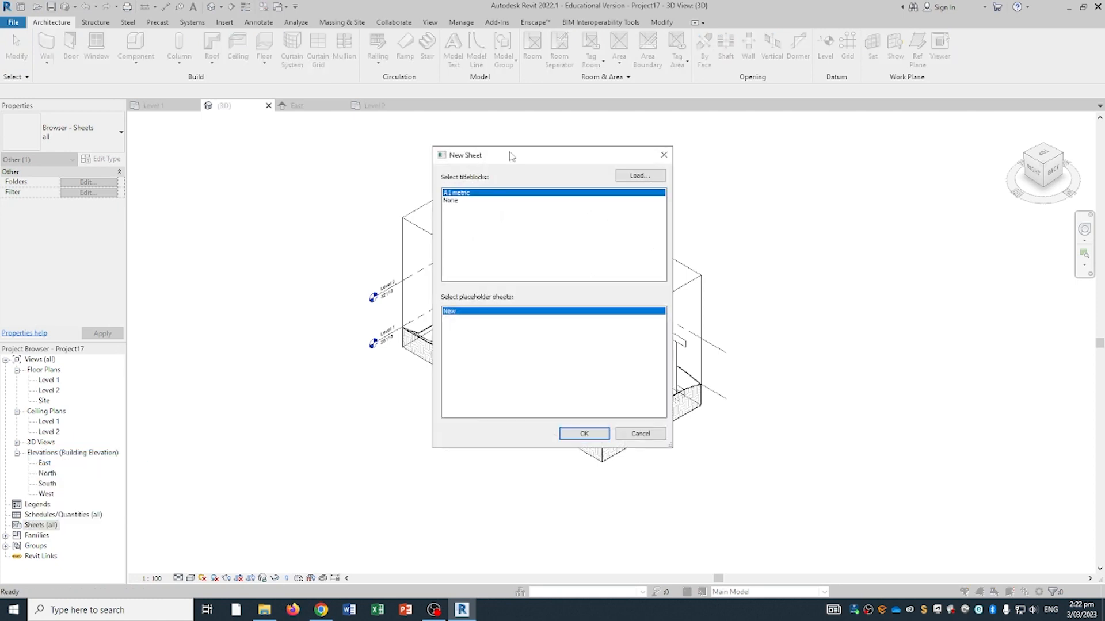
click(597, 436)
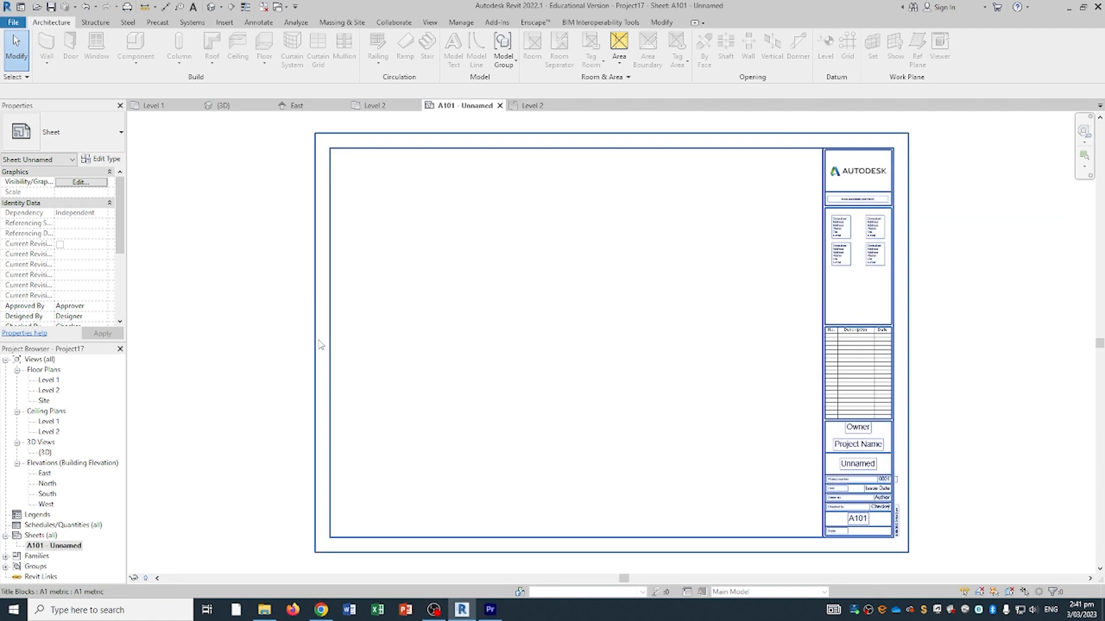
- Place the {3D} view on sheet A101, then reopen the 3D view
click(45, 453)
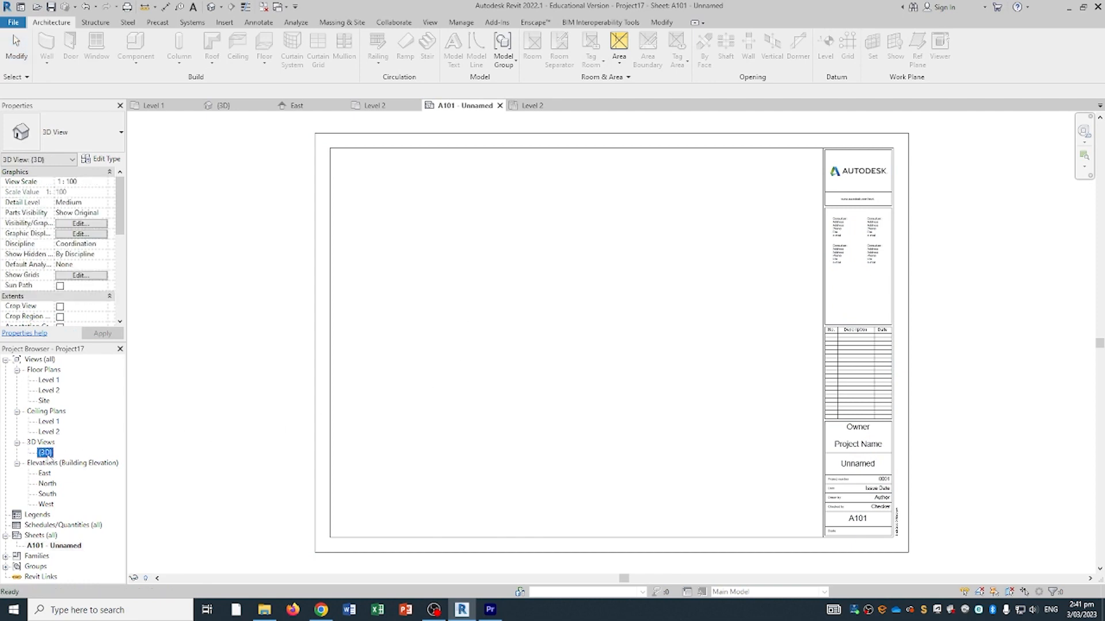
drag(46, 453, 568, 331)
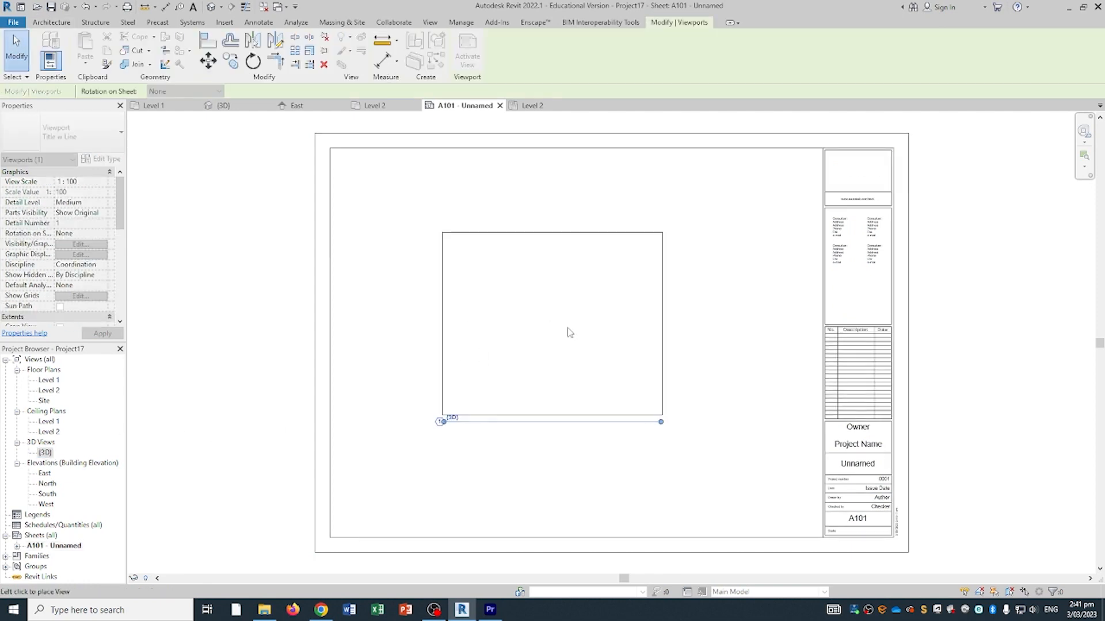
click(570, 329)
double_click(45, 453)
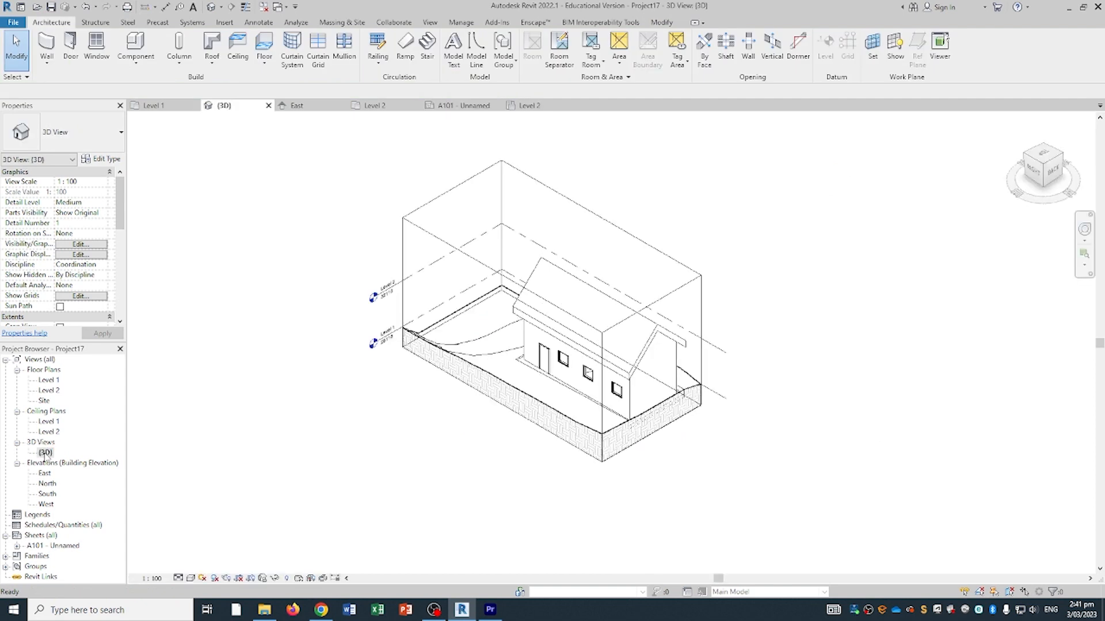
- Save and lock the 3D view's orientation as a view named 'iso'
click(263, 578)
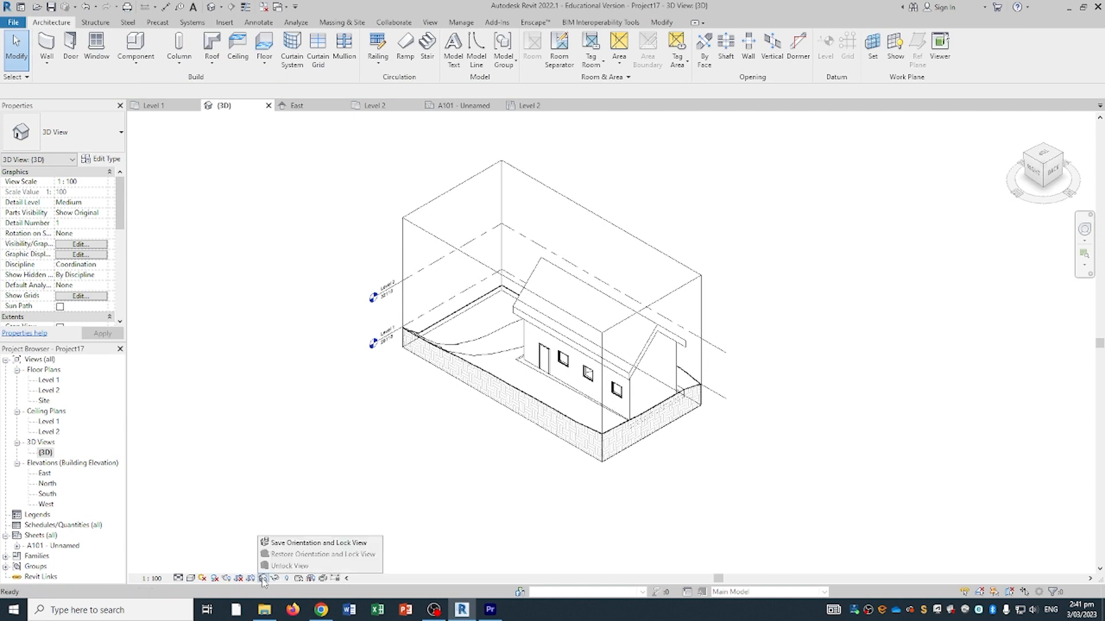
click(280, 547)
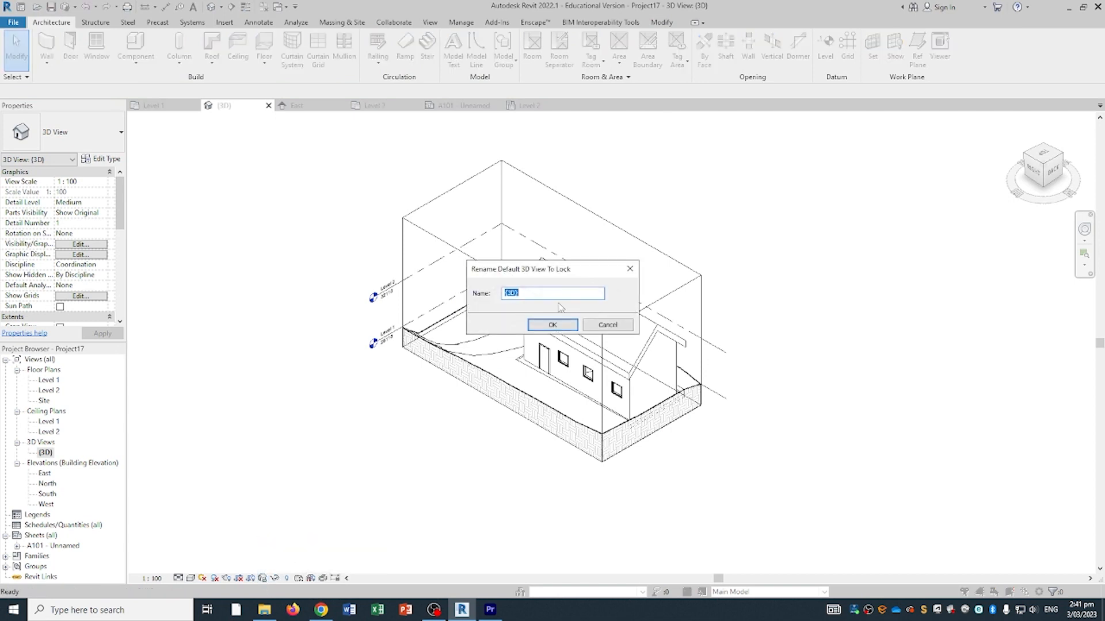
click(556, 323)
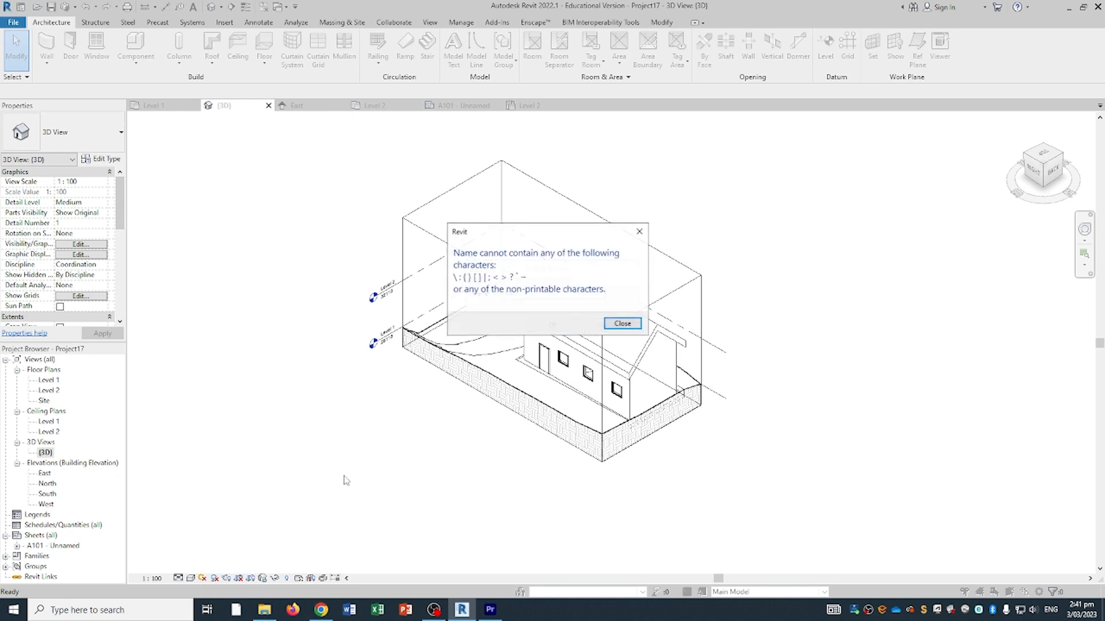
click(618, 323)
drag(559, 296, 399, 289)
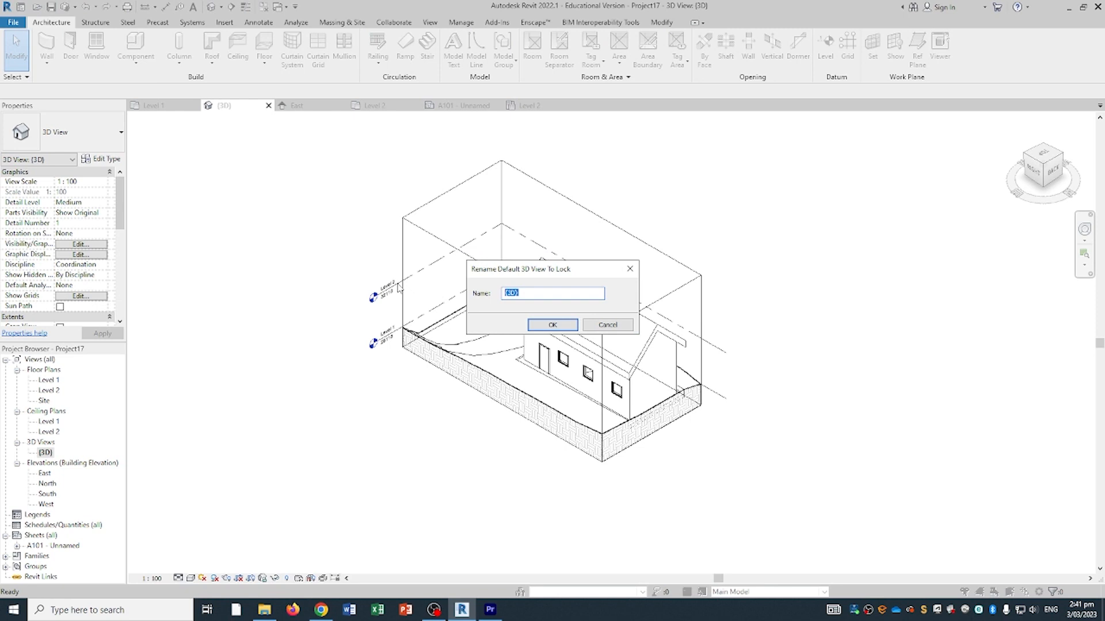
text(iso)
key(Return)
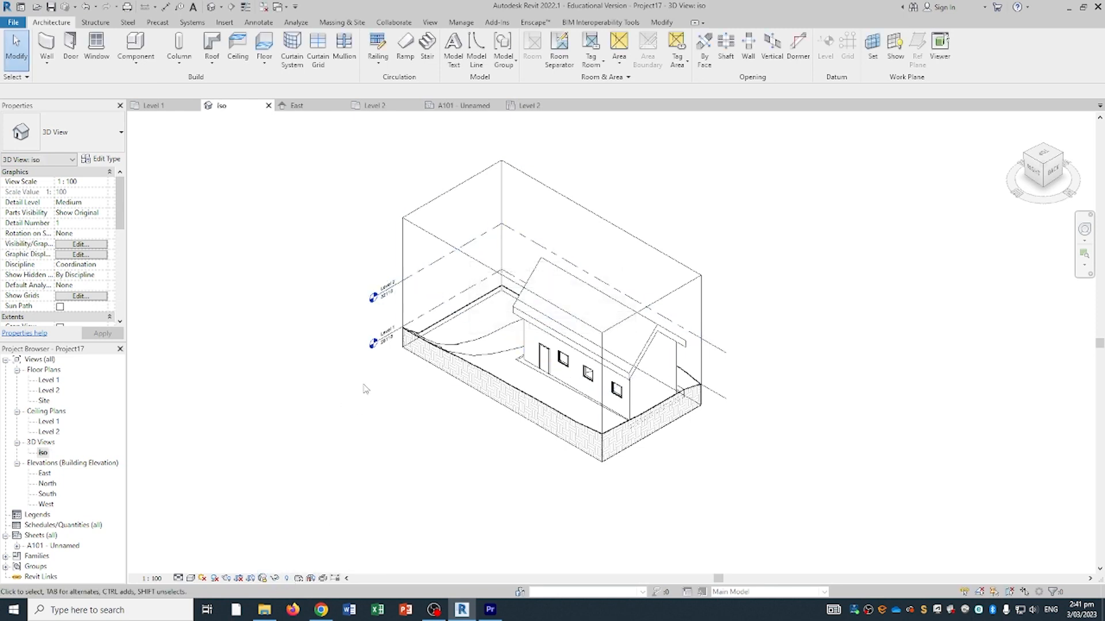
middle_drag(575, 404, 536, 413)
shift+middle_drag(546, 368, 479, 404)
- Open sheet A101 to see the iso viewport
click(62, 546)
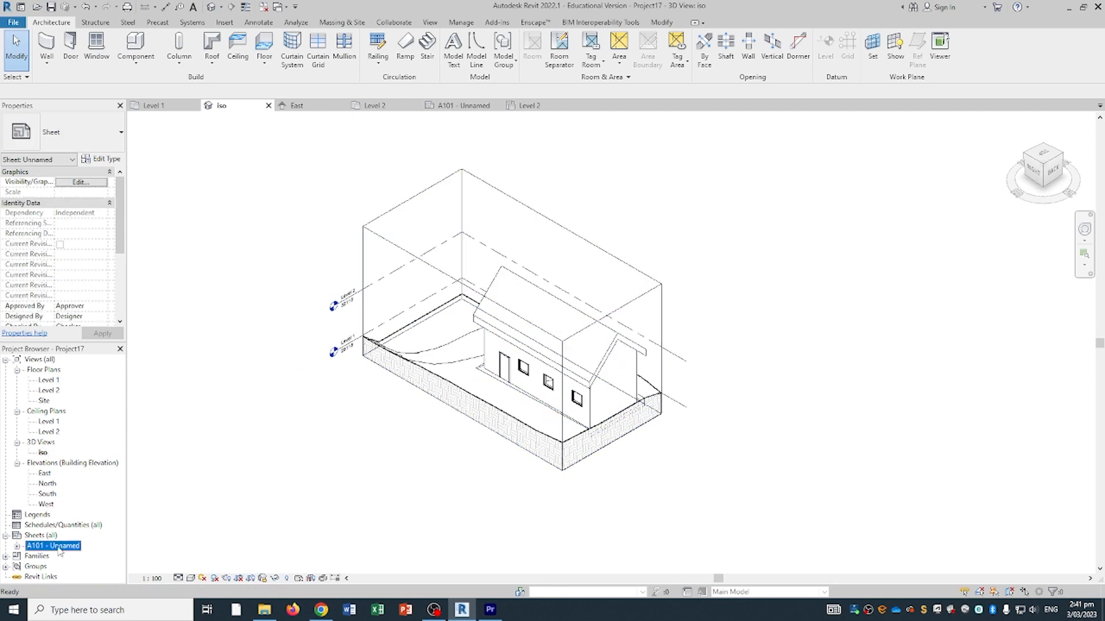
double_click(62, 547)
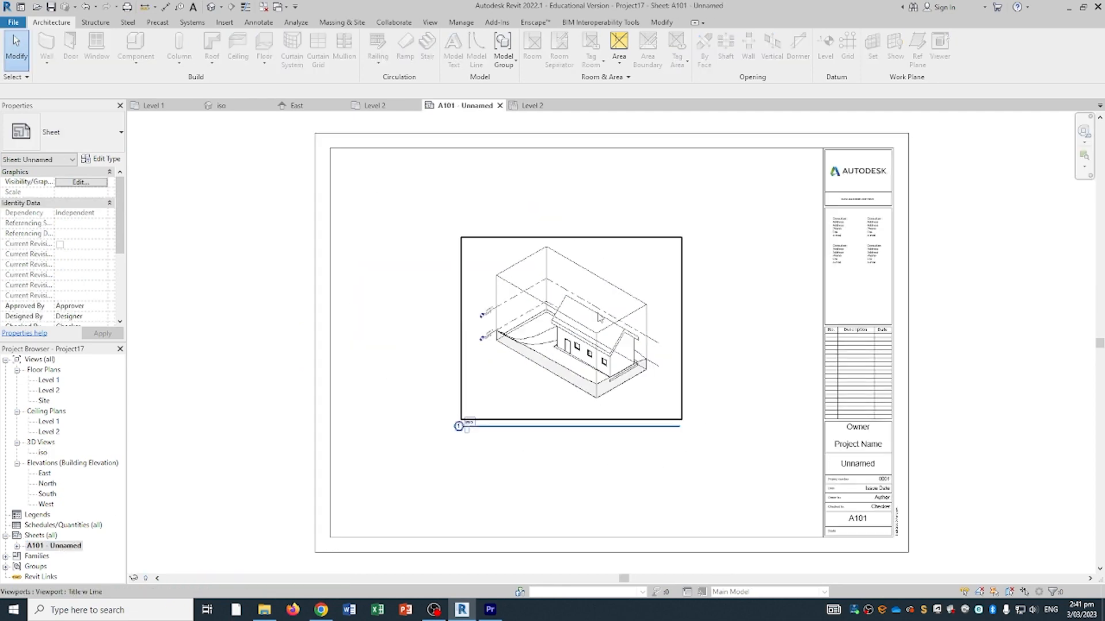
middle_drag(724, 353, 692, 356)
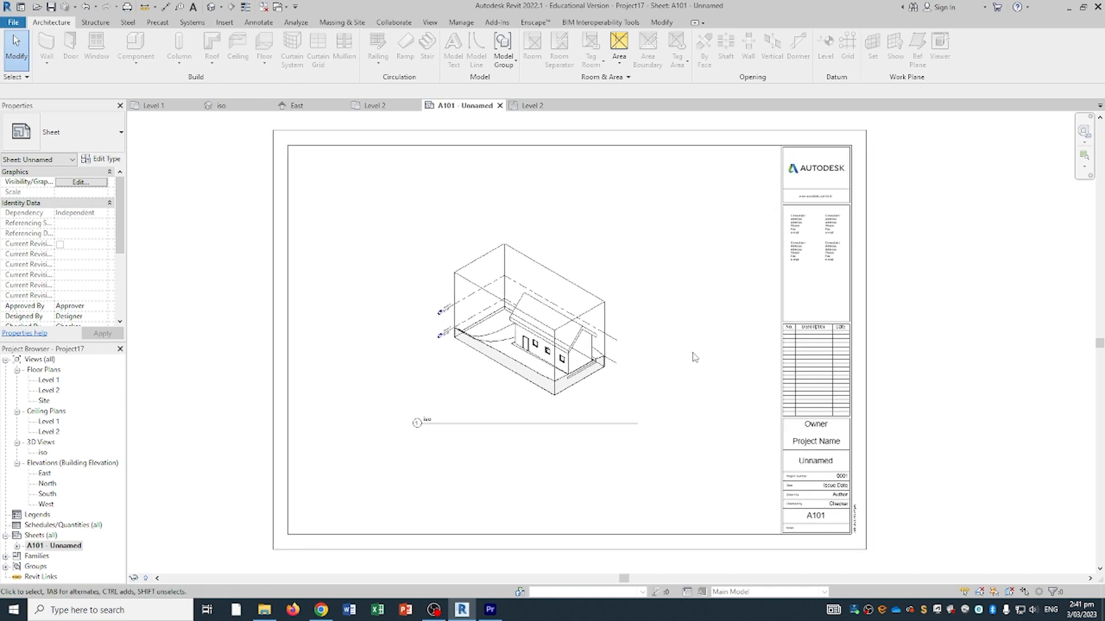